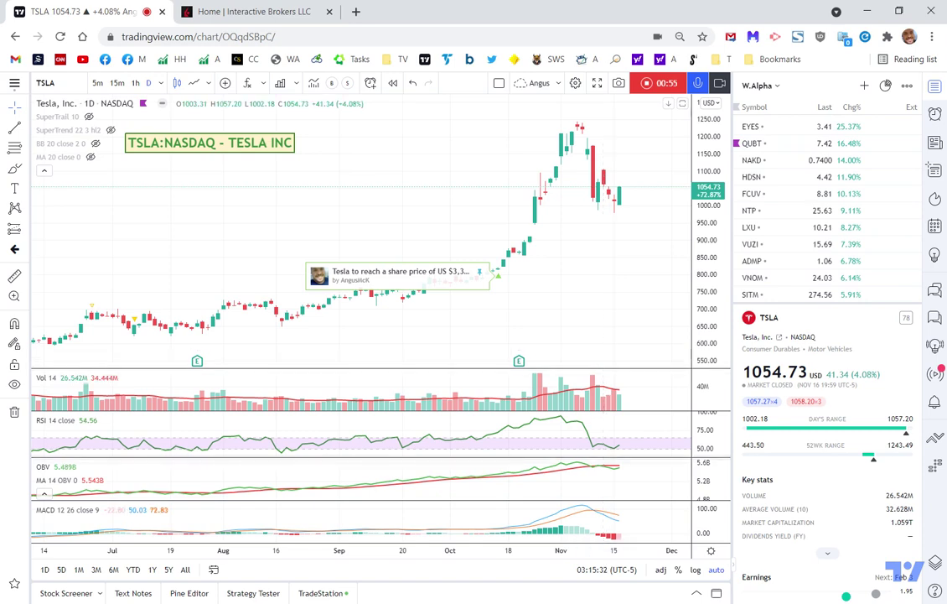
Open the Stock Screener under the TSLA chart to show the momentum screen's 12272 matches
{"action": "left_click", "coordinate": [67, 593]}
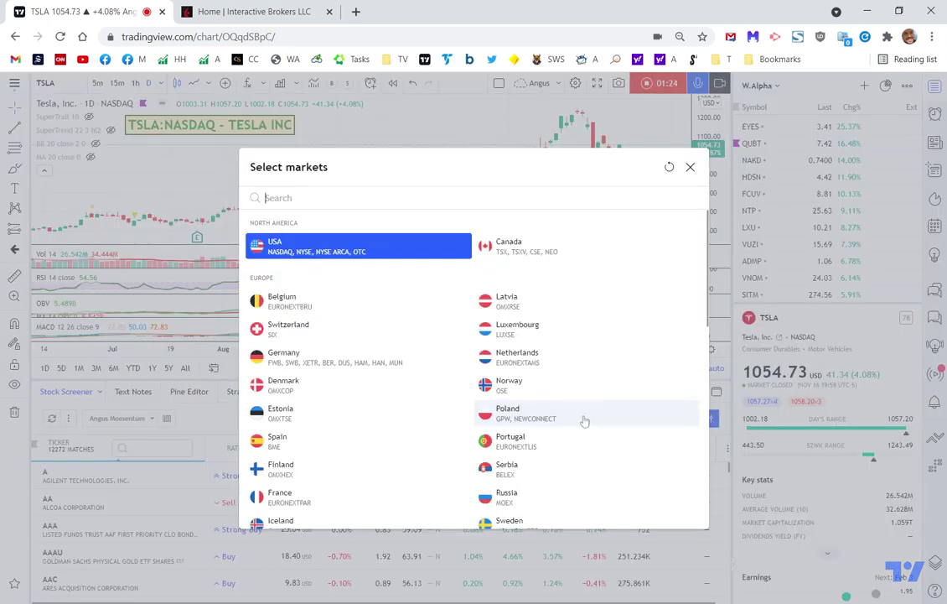
Switch the screener's market to Australia (ASX), giving 14528 matches priced in AUD
{"action": "left_click", "coordinate": [584, 418]}
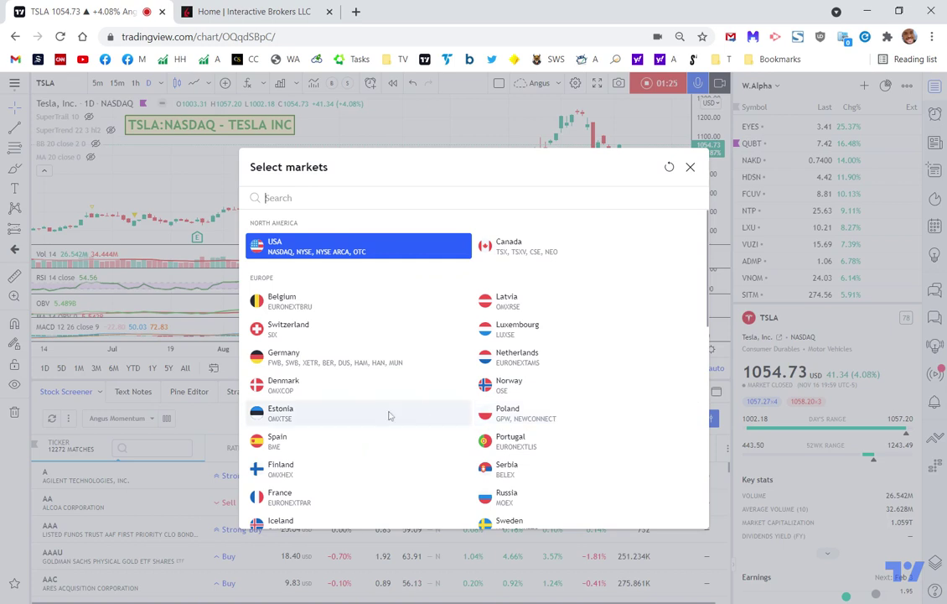
{"action": "scroll", "coordinate": [369, 426], "scroll_direction": "down", "scroll_amount": 5}
{"action": "scroll", "coordinate": [369, 428], "scroll_direction": "down", "scroll_amount": 5}
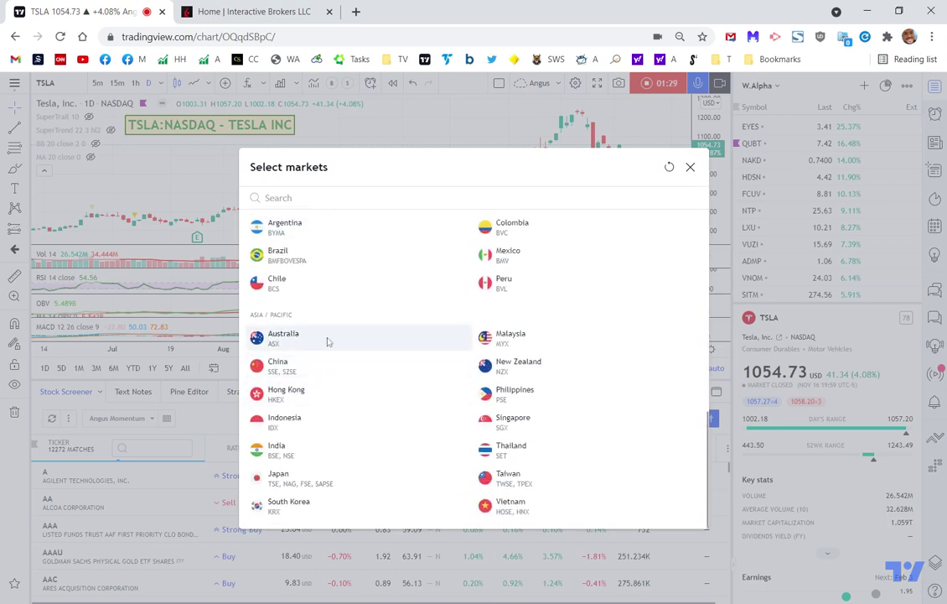
{"action": "left_click", "coordinate": [328, 341]}
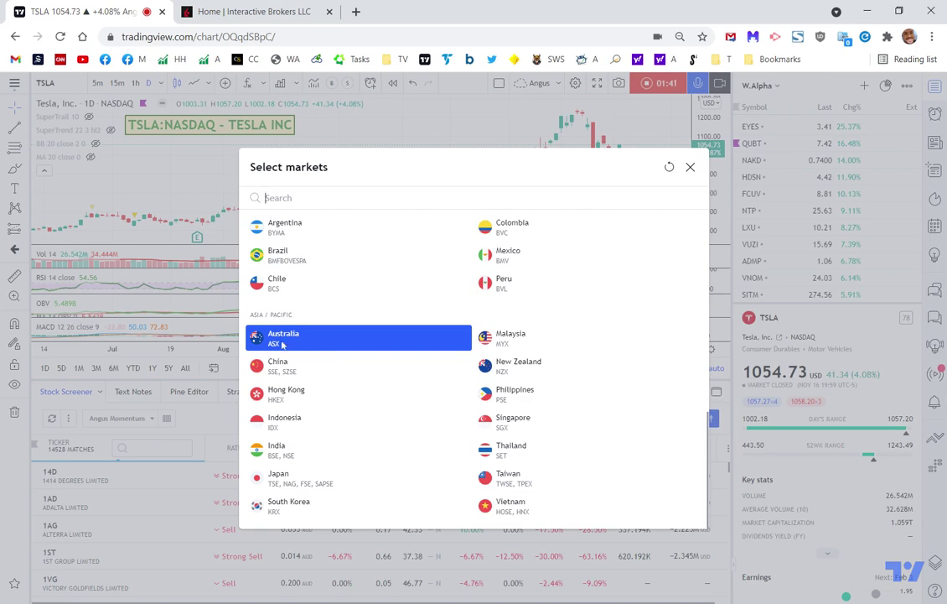
{"action": "left_click", "coordinate": [690, 167]}
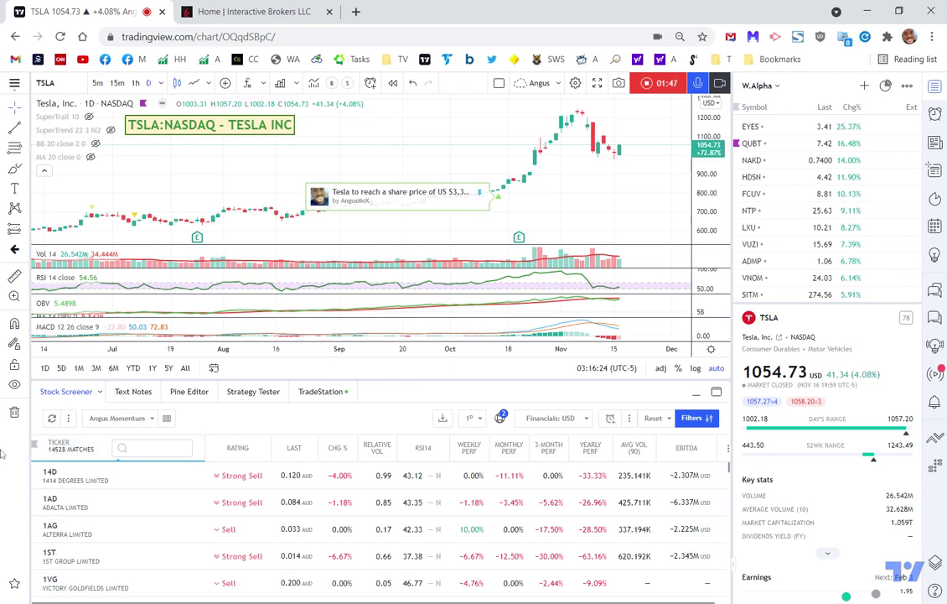
Collapse the side panel and add an Exchange column to the screener
{"action": "left_click", "coordinate": [934, 86]}
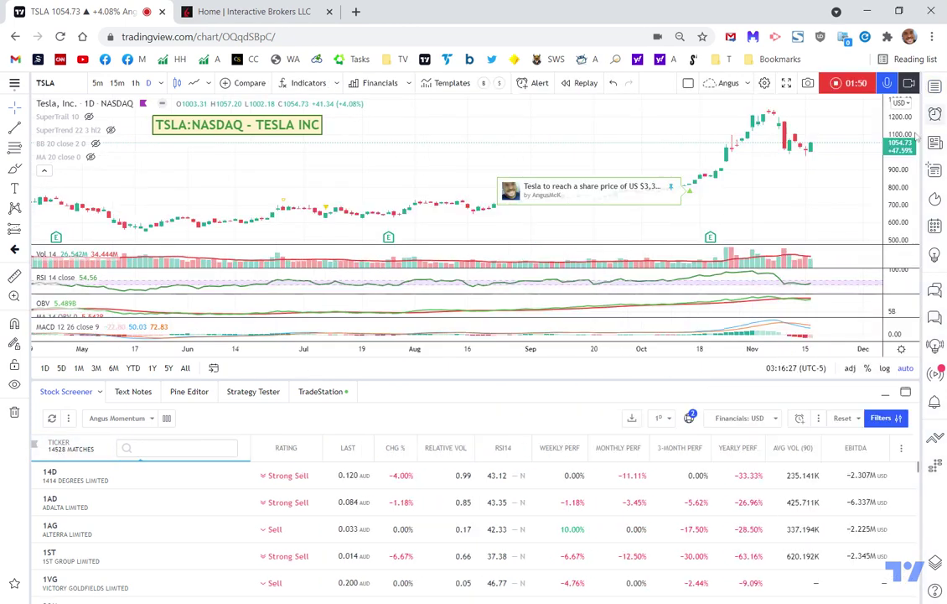
{"action": "left_click", "coordinate": [900, 449]}
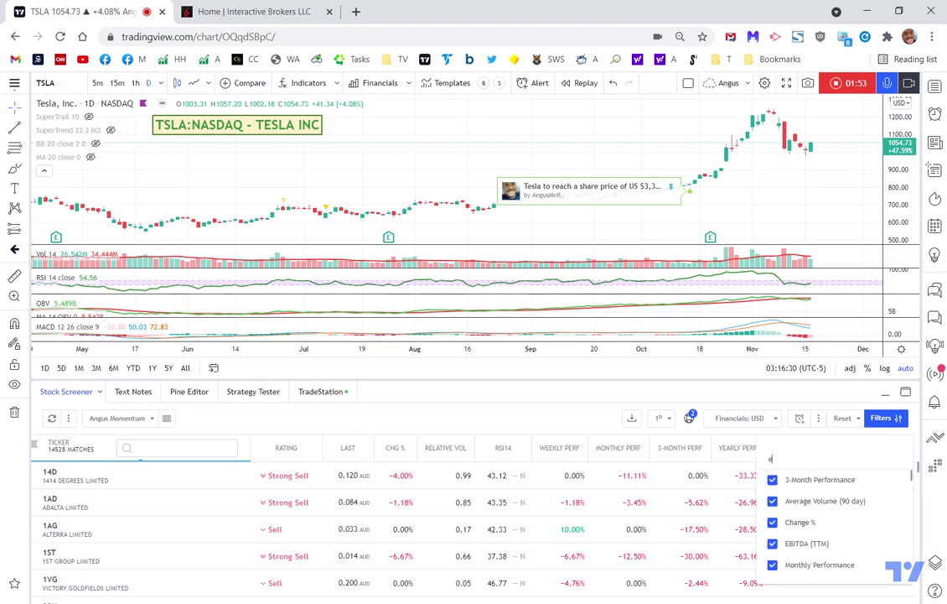
{"action": "type", "text": "exchange"}
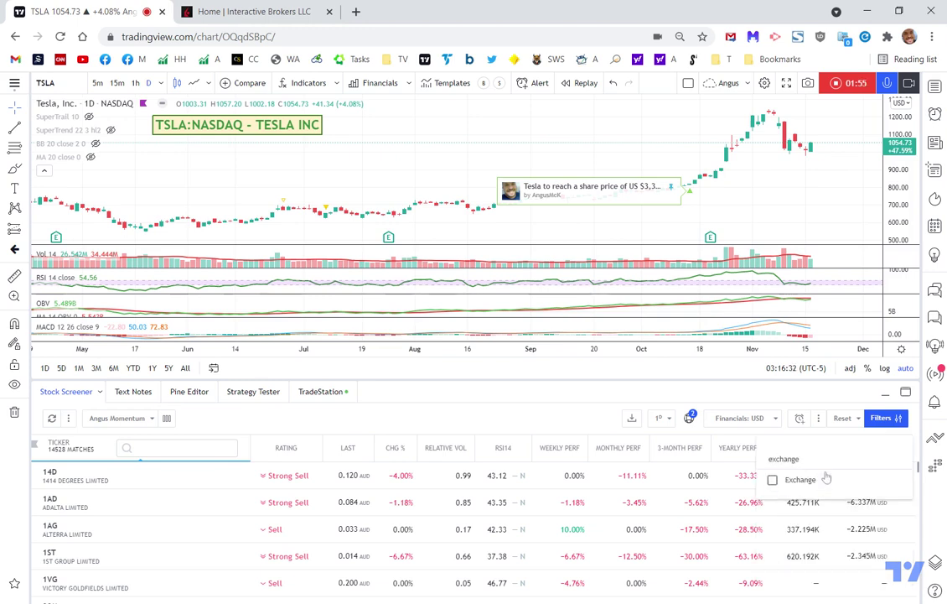
{"action": "left_click", "coordinate": [773, 480]}
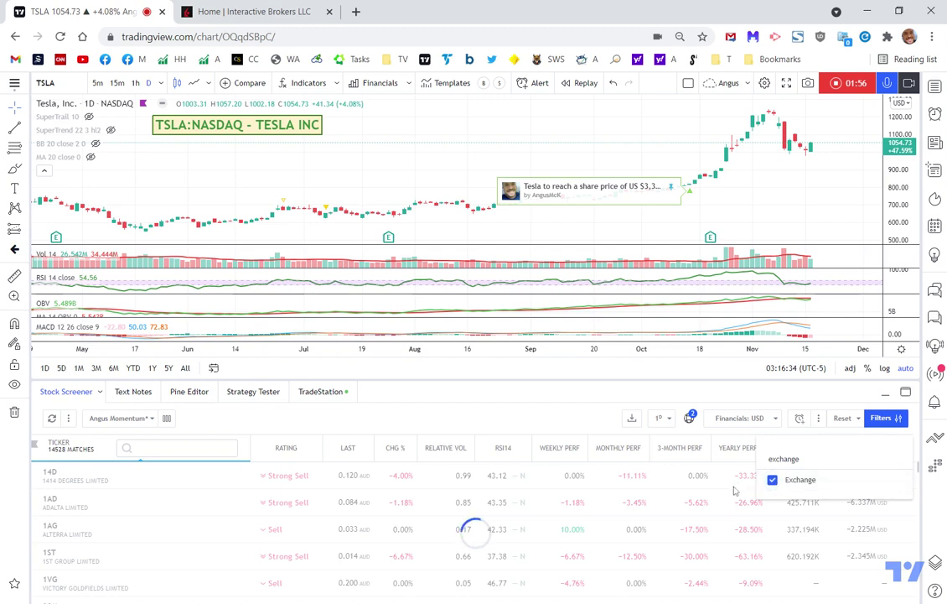
{"action": "left_click", "coordinate": [541, 424]}
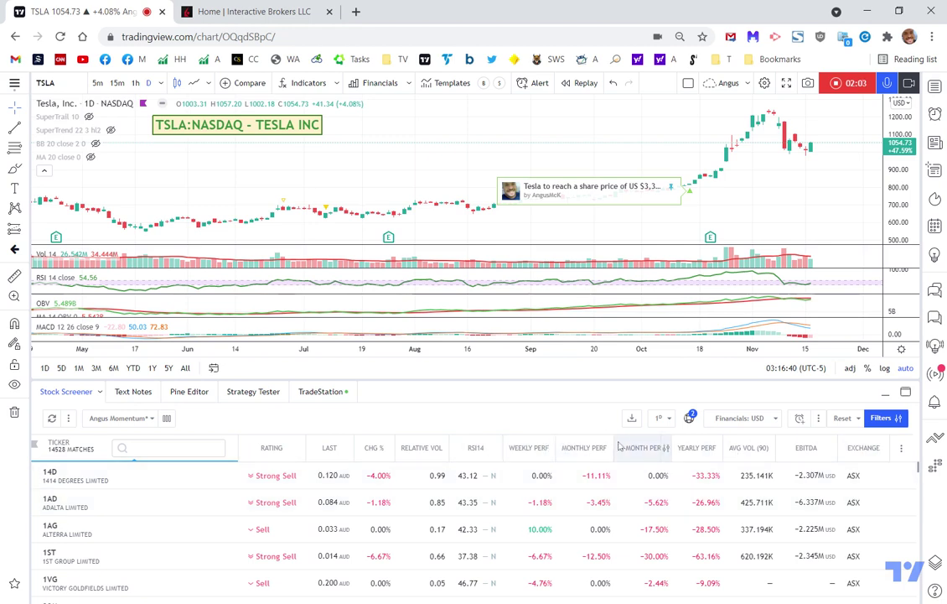
Sort matches by yearly performance, highest first, led by NVMDF at 554300%
{"action": "left_click", "coordinate": [694, 450]}
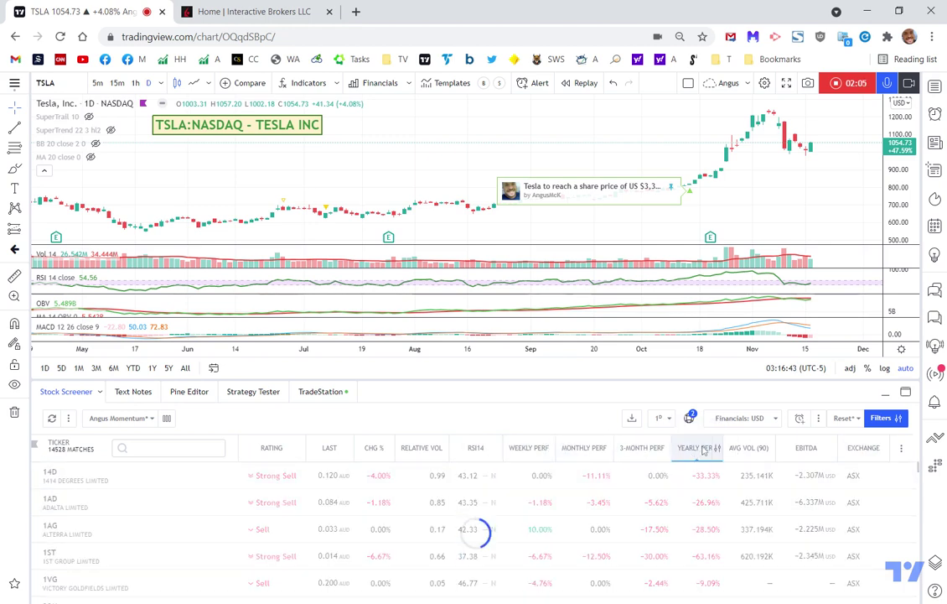
{"action": "left_click", "coordinate": [702, 448]}
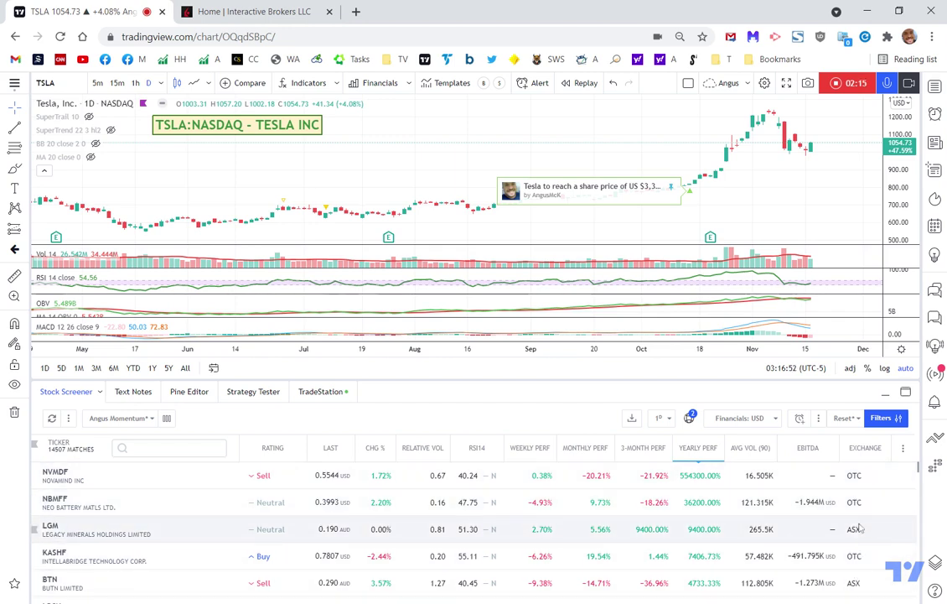
{"action": "scroll", "coordinate": [869, 495], "scroll_direction": "down", "scroll_amount": 5}
{"action": "scroll", "coordinate": [872, 504], "scroll_direction": "down", "scroll_amount": 10}
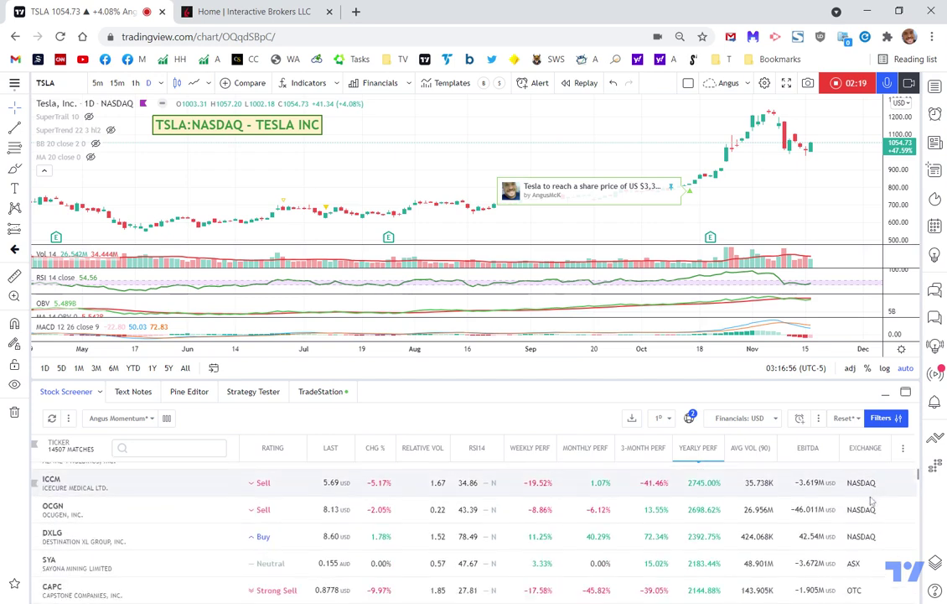
{"action": "scroll", "coordinate": [872, 507], "scroll_direction": "down", "scroll_amount": 5}
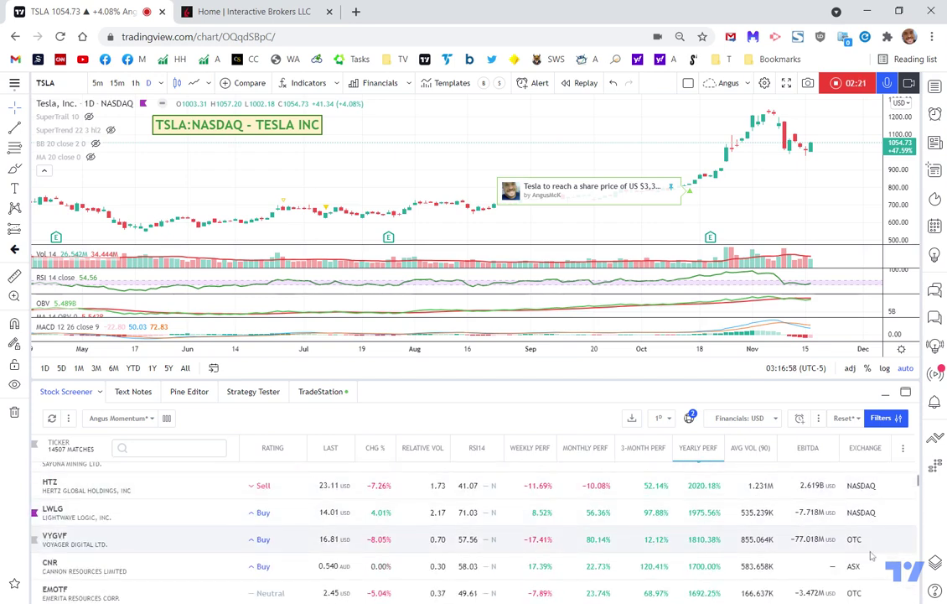
{"action": "scroll", "coordinate": [872, 553], "scroll_direction": "down", "scroll_amount": 3}
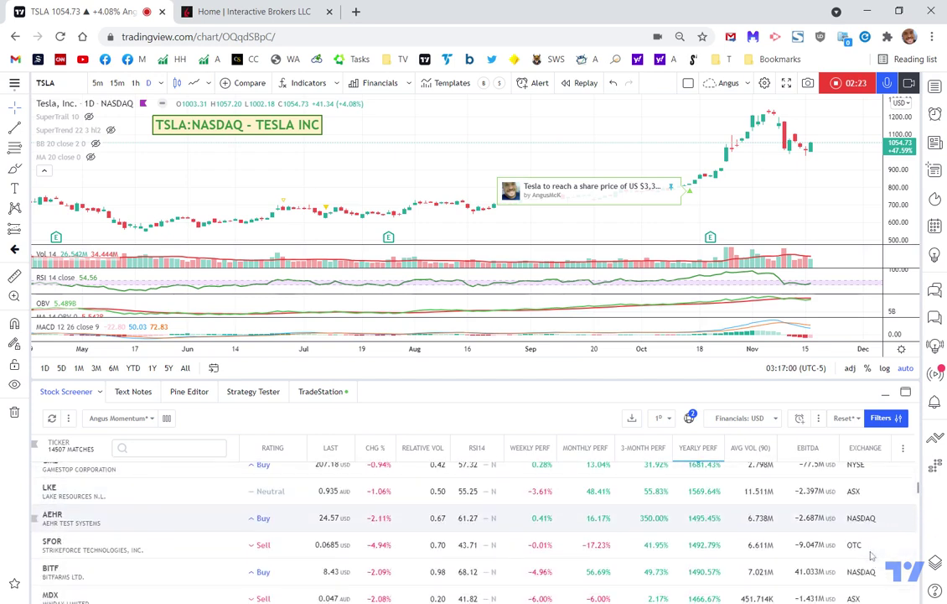
{"action": "scroll", "coordinate": [870, 545], "scroll_direction": "up", "scroll_amount": 18}
{"action": "scroll", "coordinate": [869, 542], "scroll_direction": "up", "scroll_amount": 2}
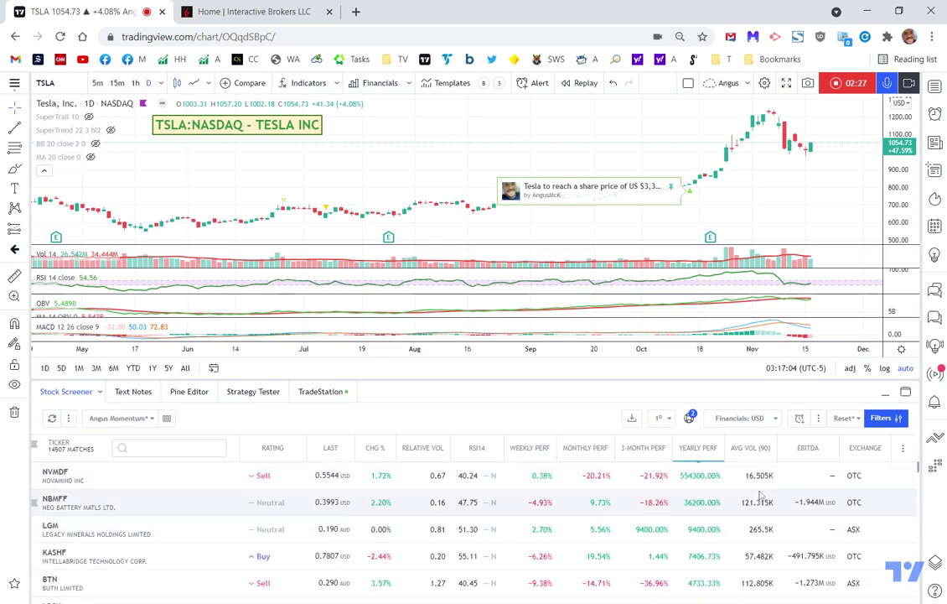
Filter the Exchange column to NYSE ARCA, ASX, NASDAQ and NYSE, excluding OTC (12827 matches)
{"action": "left_click", "coordinate": [887, 448]}
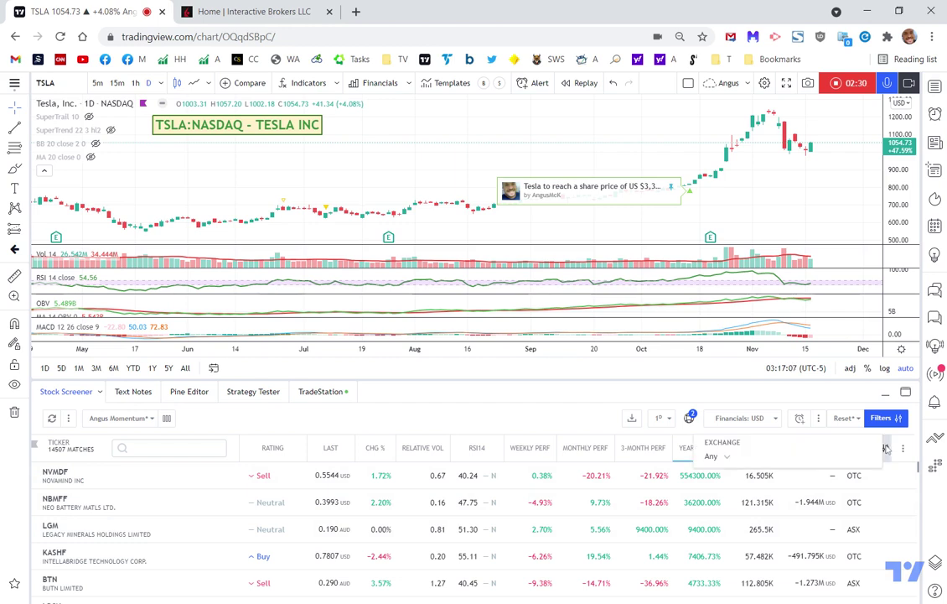
{"action": "left_click", "coordinate": [729, 455]}
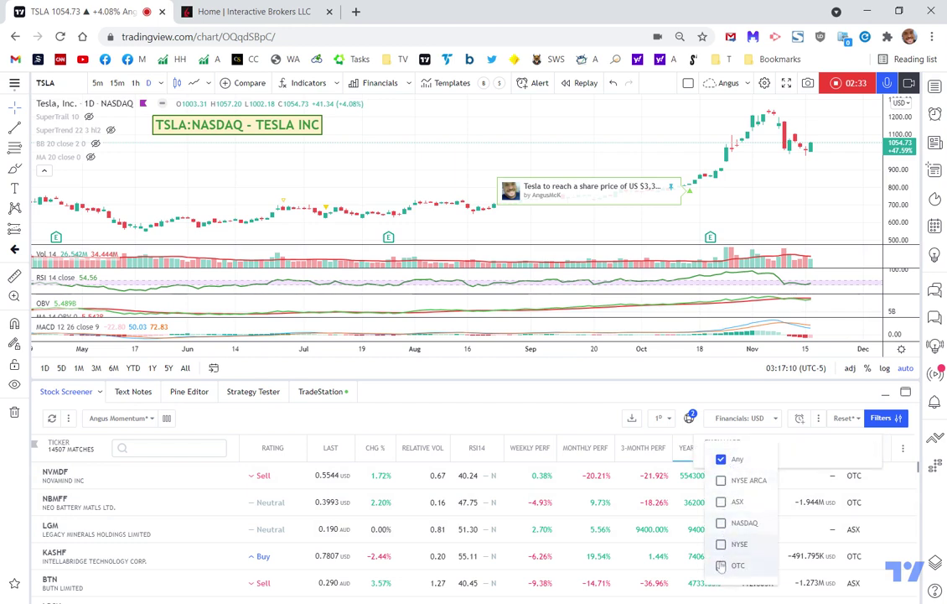
{"action": "left_click", "coordinate": [738, 479]}
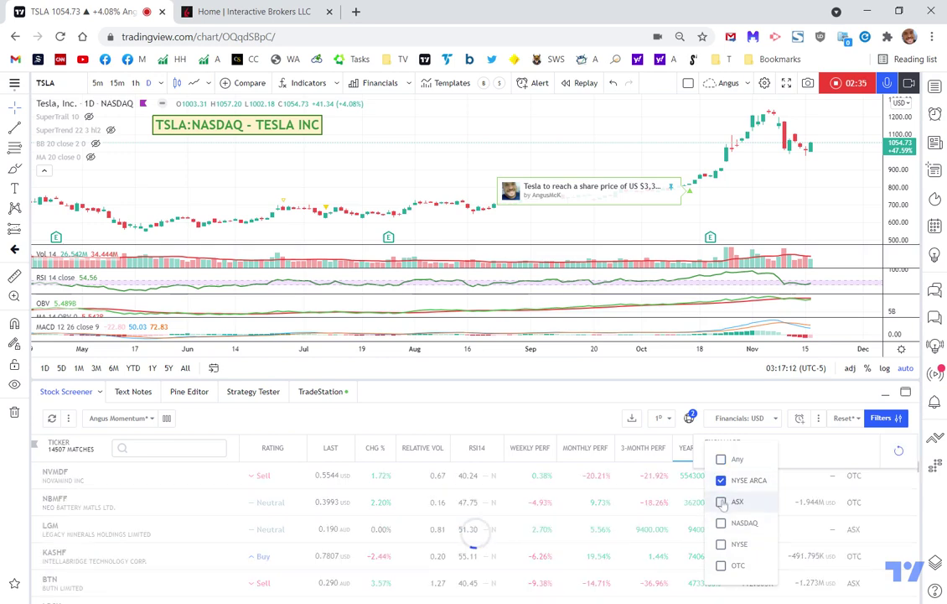
{"action": "left_click", "coordinate": [721, 501]}
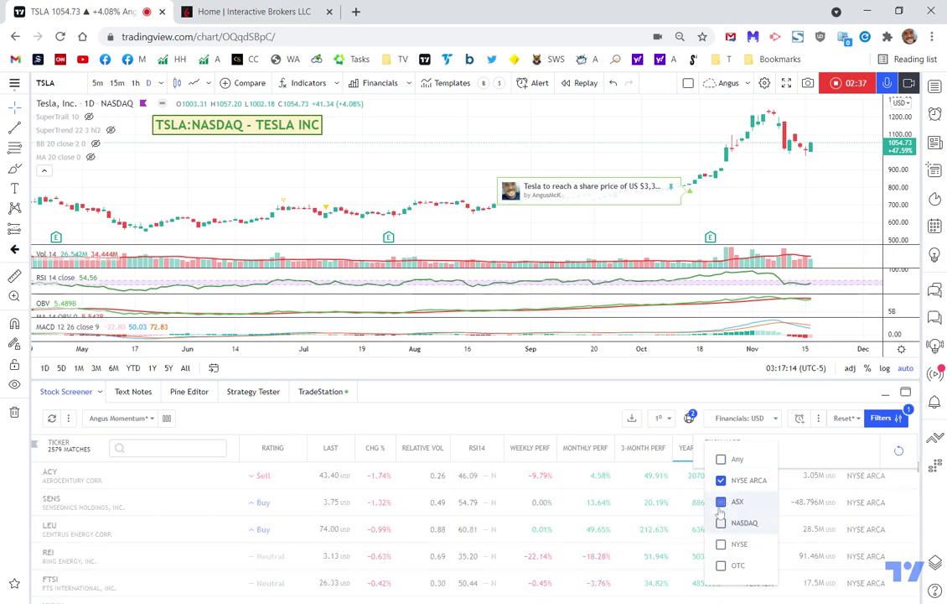
{"action": "left_click", "coordinate": [721, 523]}
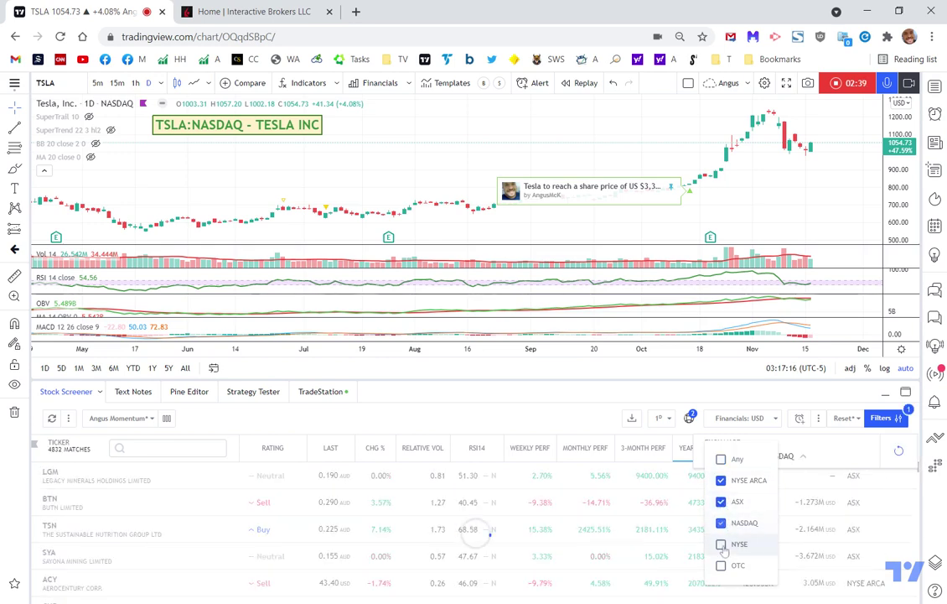
{"action": "left_click", "coordinate": [722, 546]}
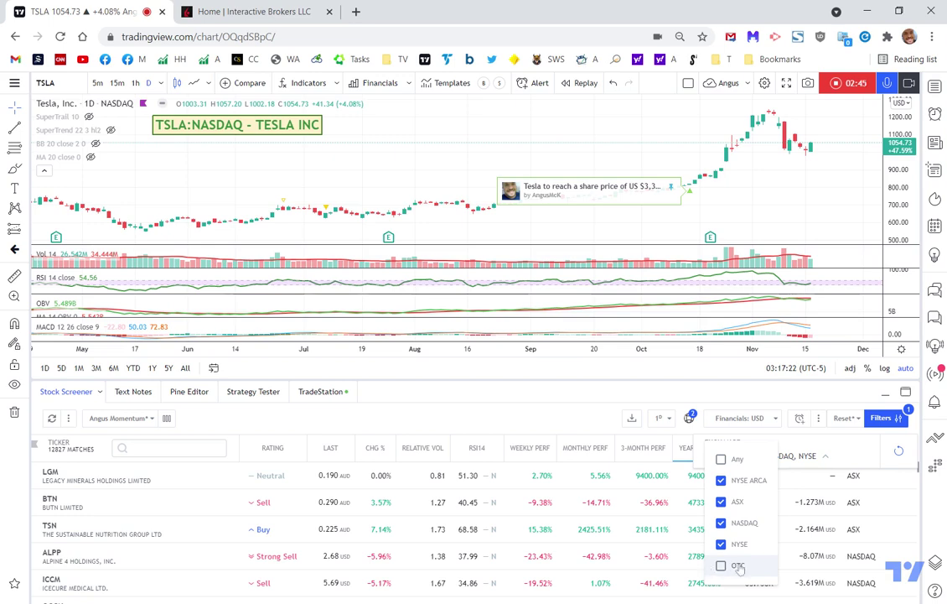
{"action": "key", "text": "Escape"}
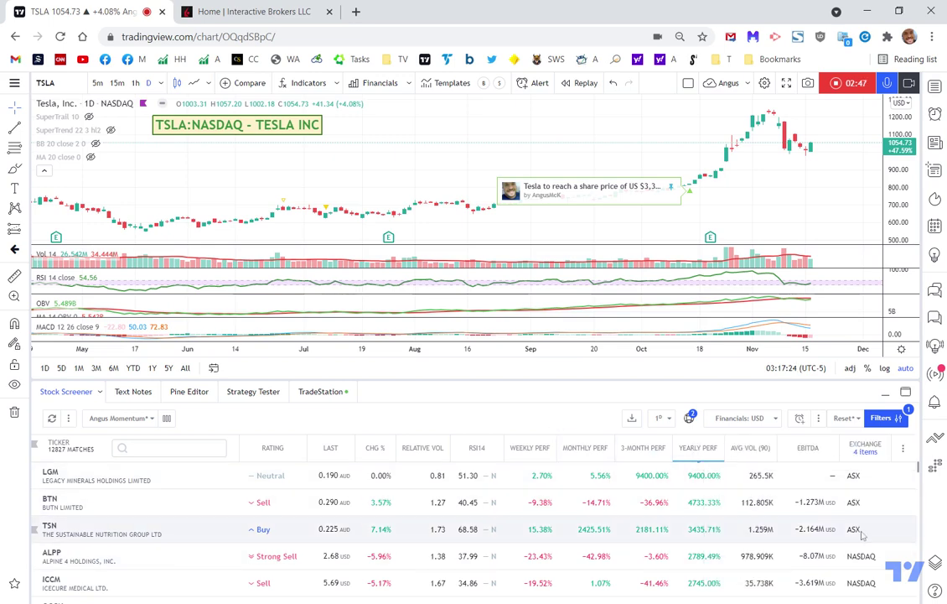
{"action": "scroll", "coordinate": [864, 534], "scroll_direction": "down", "scroll_amount": 10}
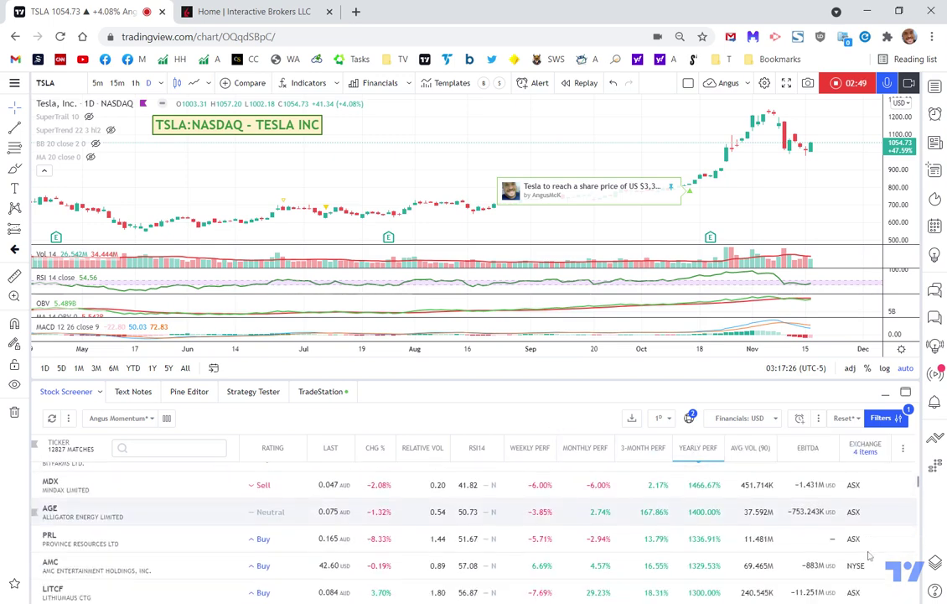
{"action": "scroll", "coordinate": [869, 556], "scroll_direction": "up", "scroll_amount": 10}
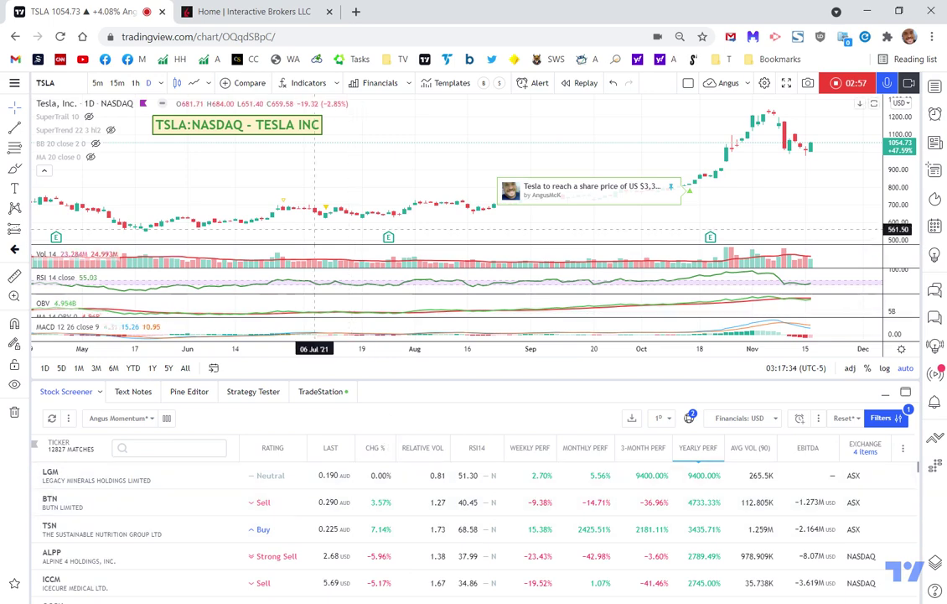
Go to Interactive Brokers' Product and Exchange Listings page from the Trading menu
{"action": "left_click", "coordinate": [243, 12]}
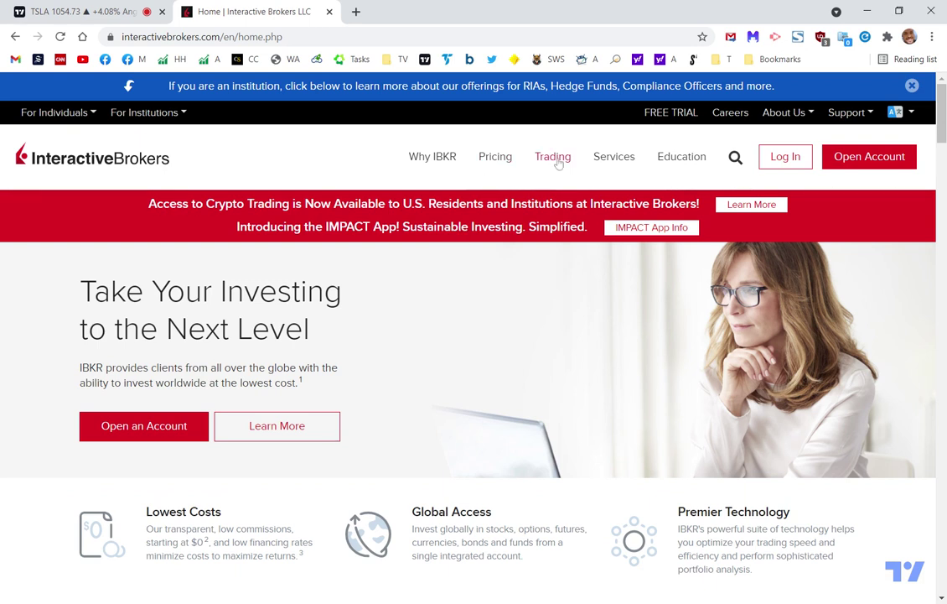
{"action": "mouse_move", "coordinate": [558, 163]}
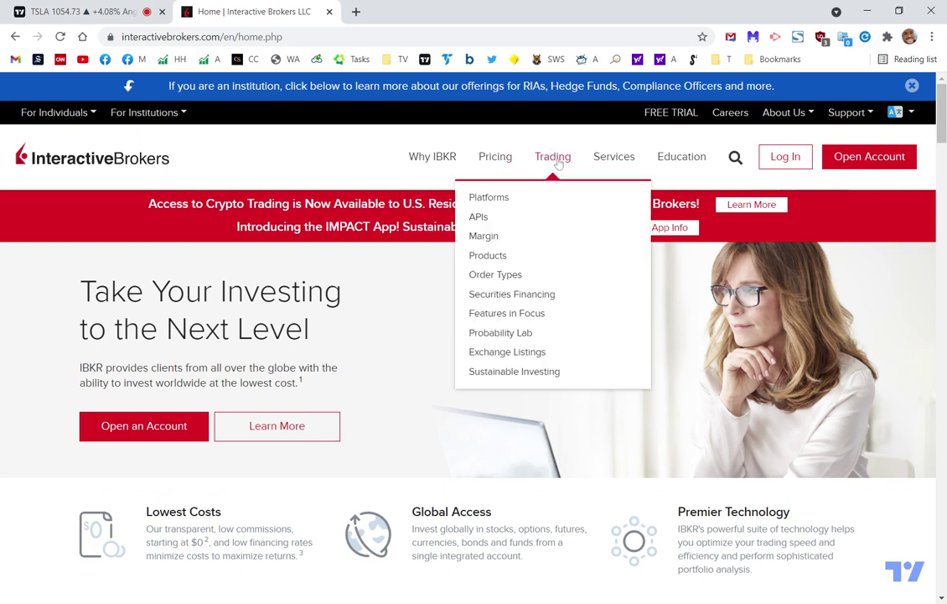
{"action": "left_click", "coordinate": [530, 355]}
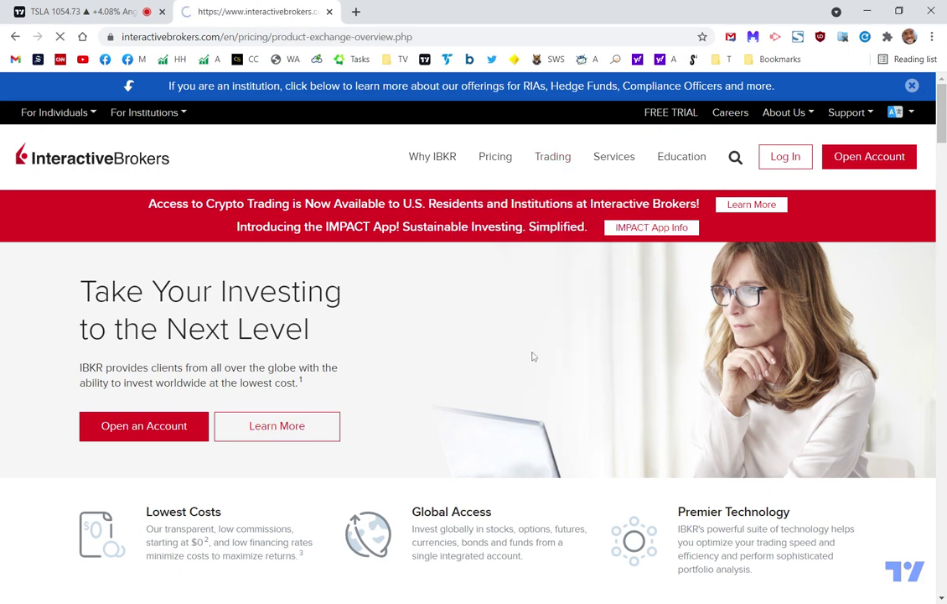
{"action": "scroll", "coordinate": [722, 445], "scroll_direction": "down", "scroll_amount": 2}
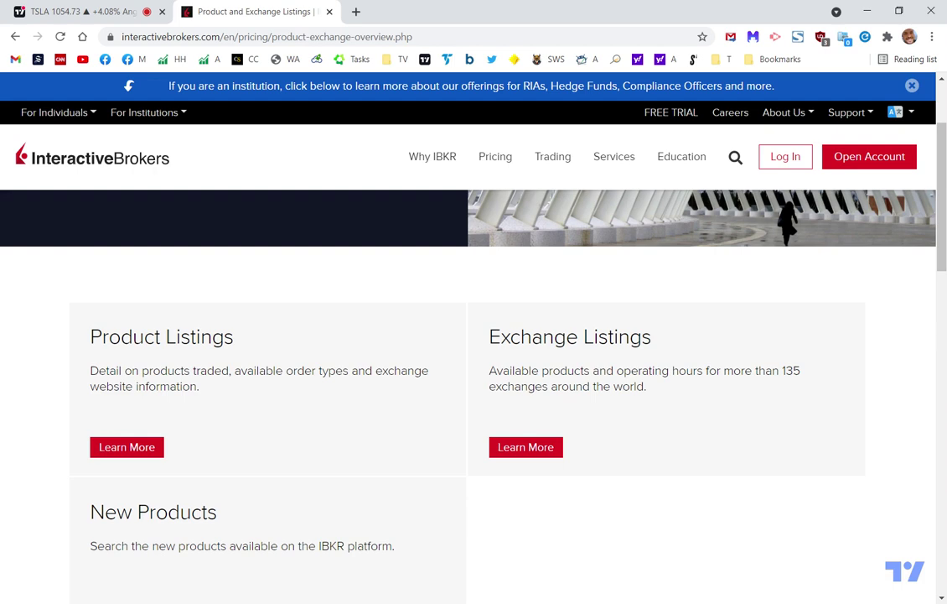
{"action": "left_click", "coordinate": [515, 451]}
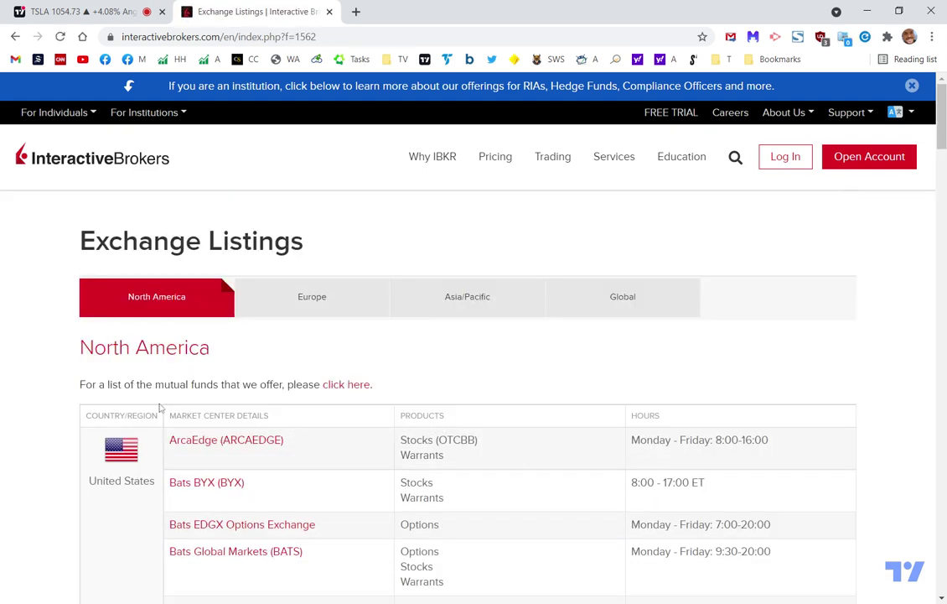
{"action": "scroll", "coordinate": [89, 398], "scroll_direction": "down", "scroll_amount": 2}
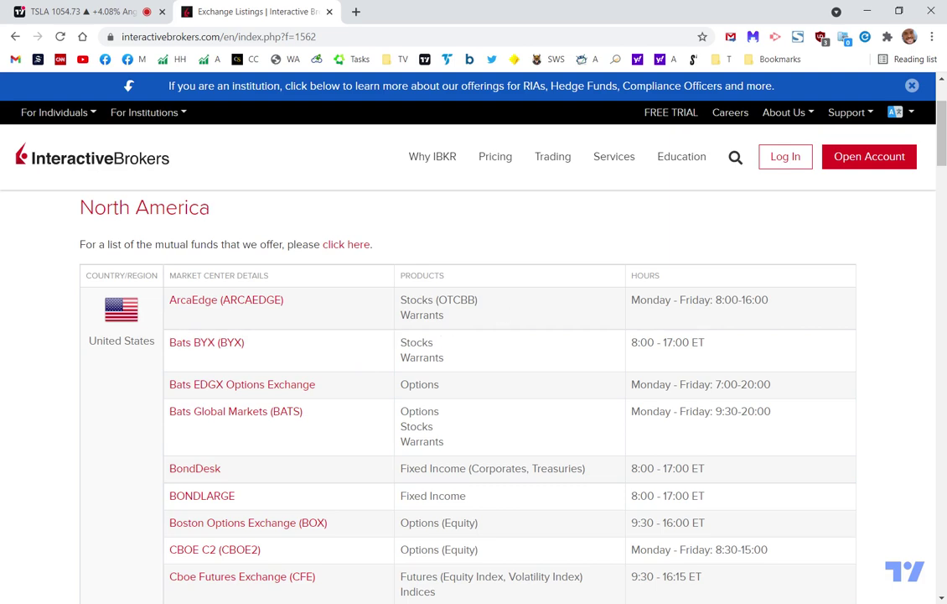
{"action": "scroll", "coordinate": [501, 351], "scroll_direction": "down", "scroll_amount": 8}
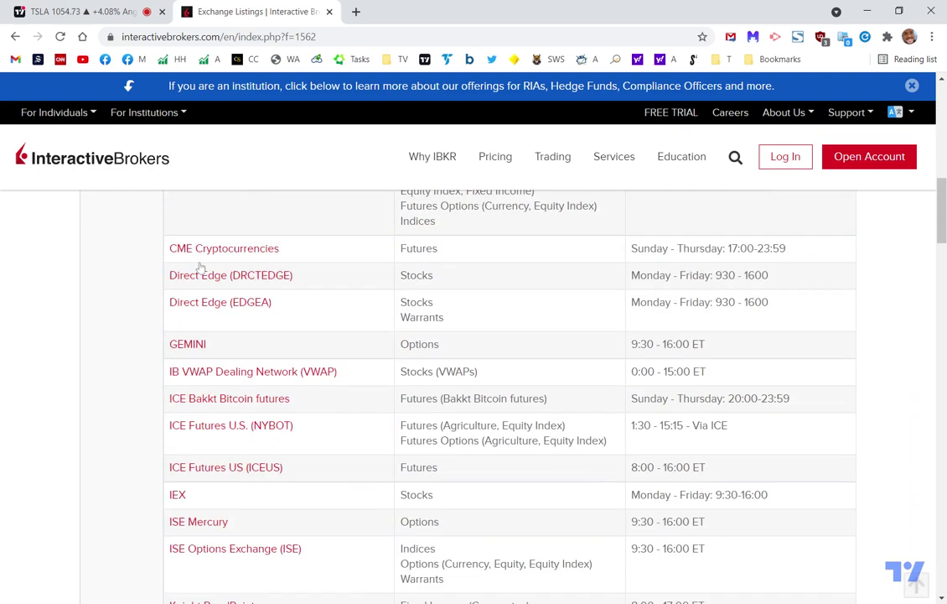
{"action": "scroll", "coordinate": [201, 269], "scroll_direction": "down", "scroll_amount": 3}
{"action": "scroll", "coordinate": [228, 311], "scroll_direction": "up", "scroll_amount": 3}
{"action": "scroll", "coordinate": [332, 445], "scroll_direction": "down", "scroll_amount": 16}
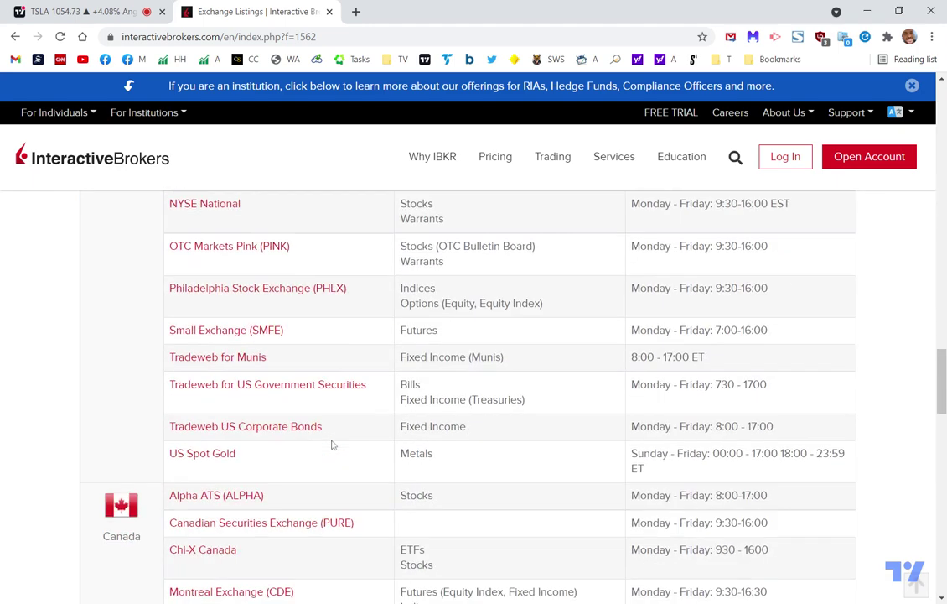
{"action": "scroll", "coordinate": [332, 444], "scroll_direction": "down", "scroll_amount": 2}
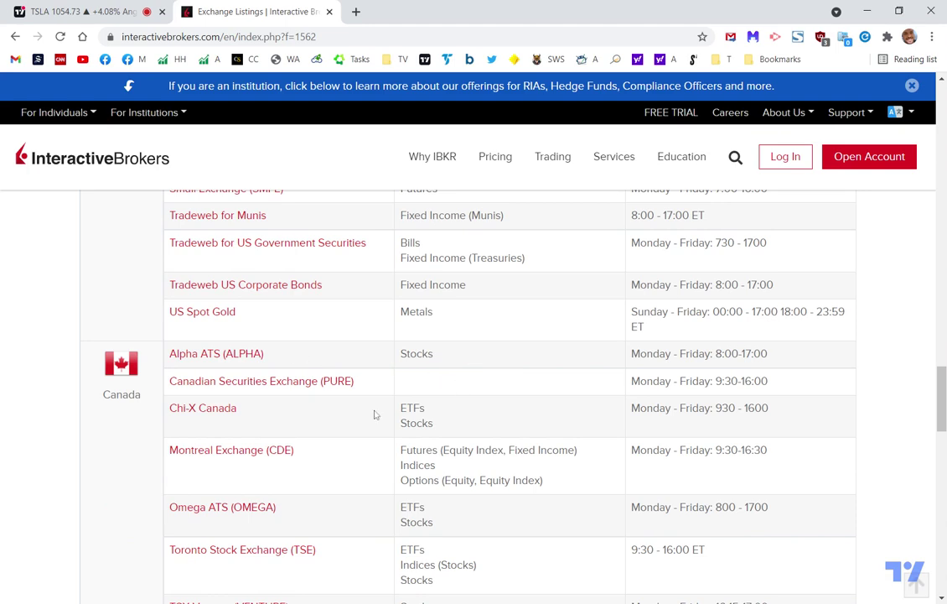
{"action": "scroll", "coordinate": [475, 527], "scroll_direction": "down", "scroll_amount": 3}
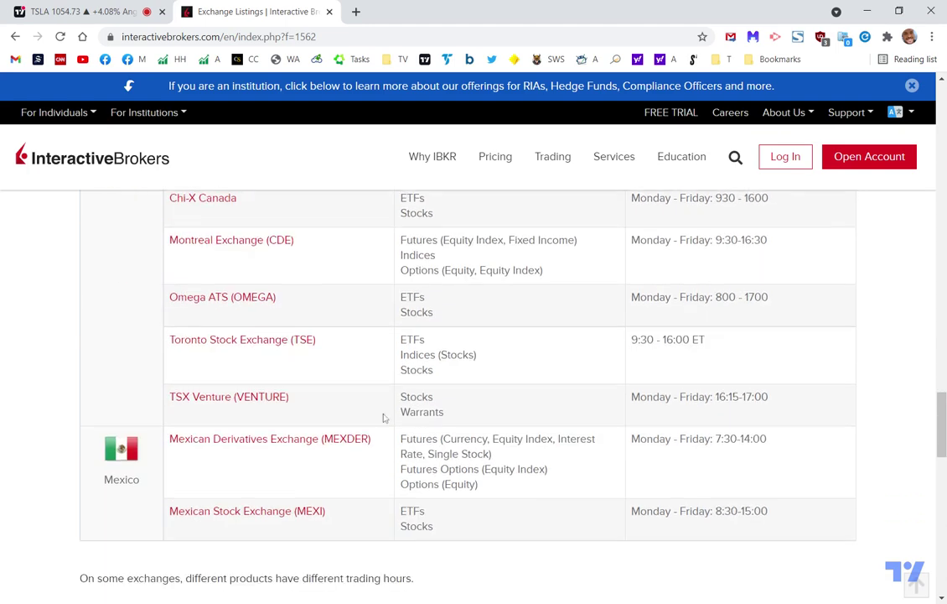
{"action": "scroll", "coordinate": [498, 486], "scroll_direction": "down", "scroll_amount": 4}
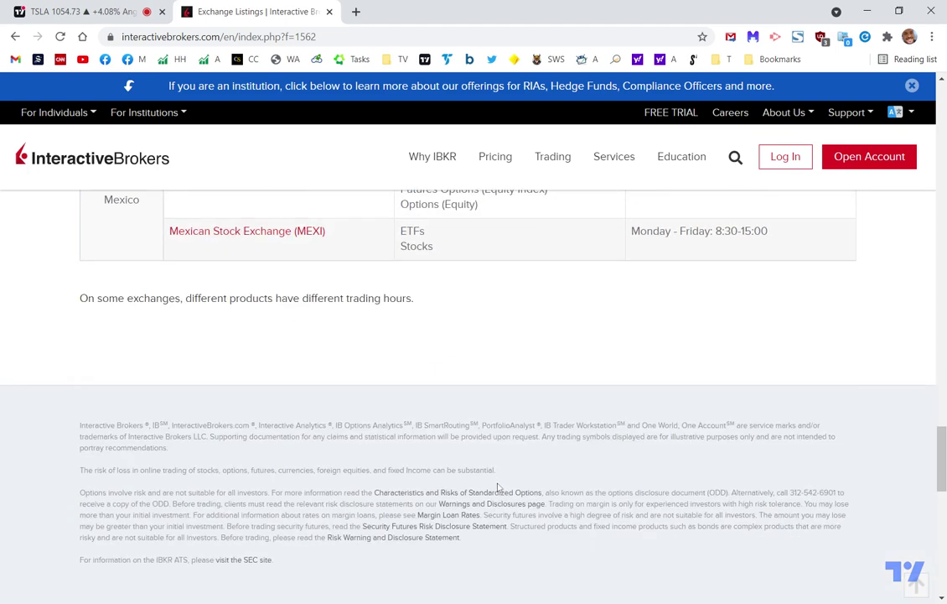
{"action": "scroll", "coordinate": [279, 352], "scroll_direction": "up", "scroll_amount": 2}
{"action": "scroll", "coordinate": [280, 352], "scroll_direction": "up", "scroll_amount": 1}
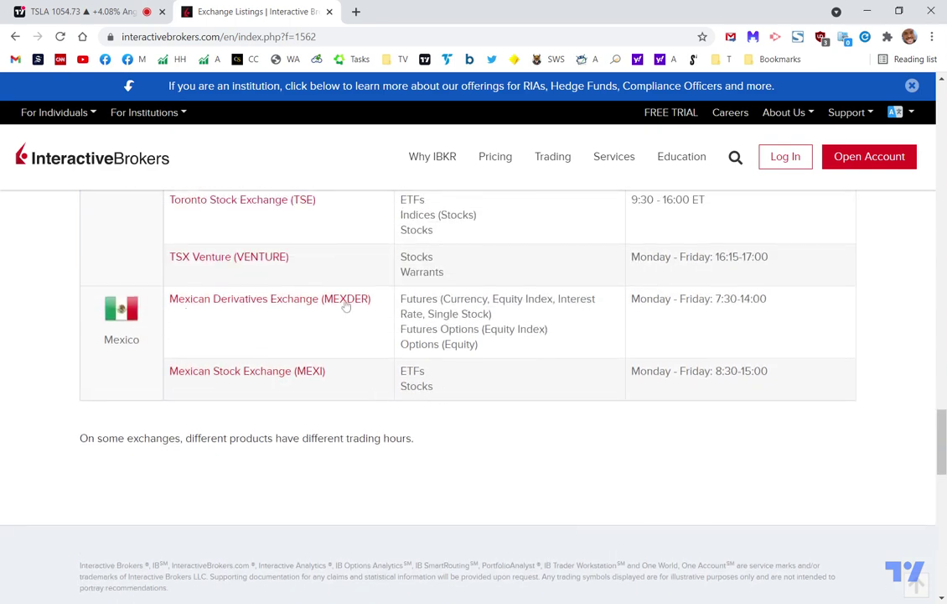
{"action": "scroll", "coordinate": [567, 298], "scroll_direction": "up", "scroll_amount": 10}
{"action": "scroll", "coordinate": [477, 343], "scroll_direction": "up", "scroll_amount": 15}
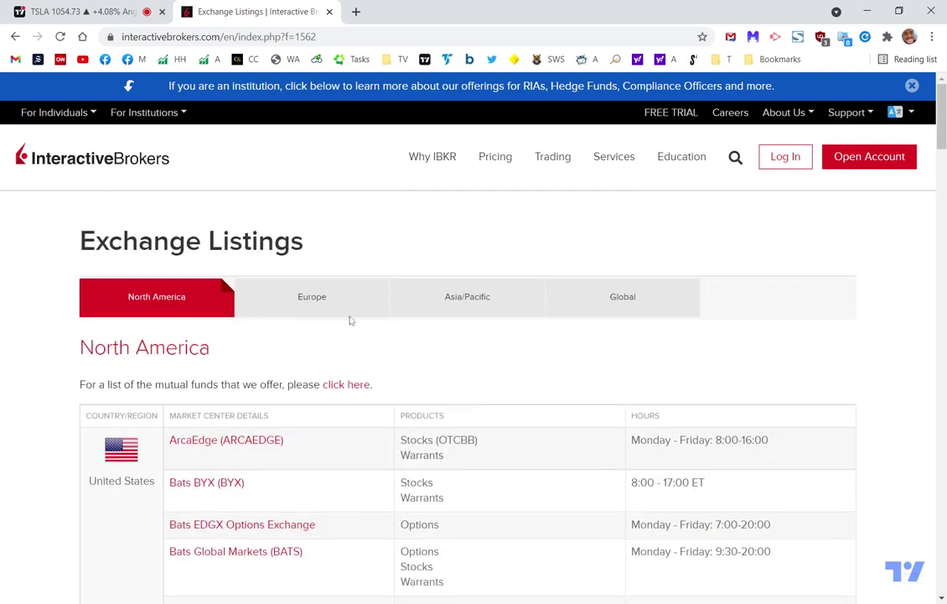
Review the European exchange listings and trading hours, then show the Asia/Pacific region
{"action": "left_click", "coordinate": [316, 302]}
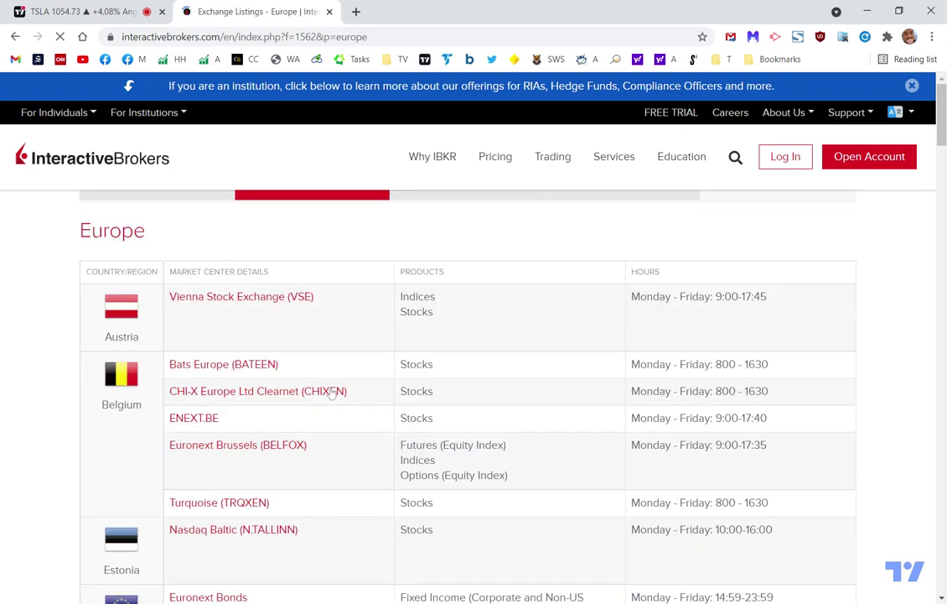
{"action": "scroll", "coordinate": [483, 453], "scroll_direction": "down", "scroll_amount": 2}
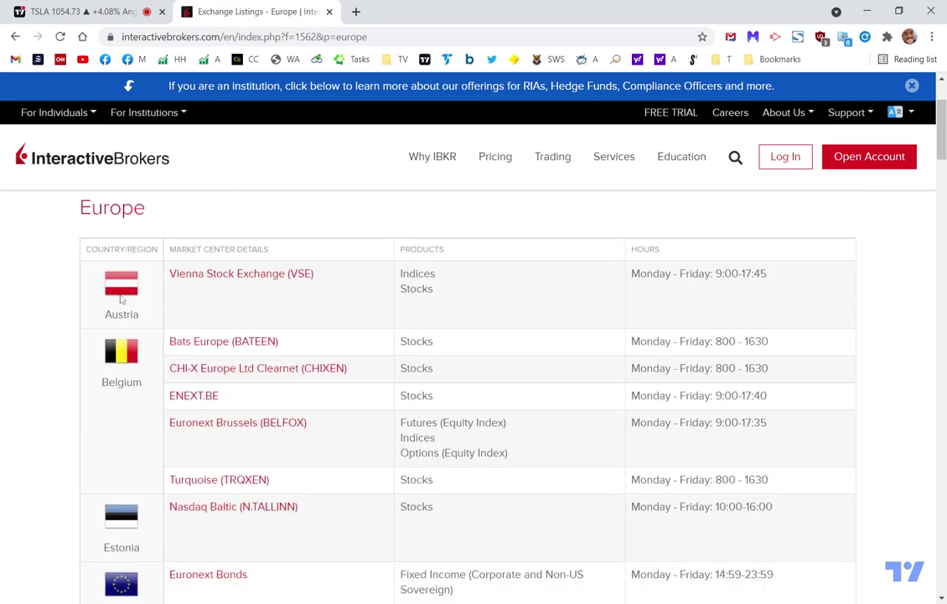
{"action": "scroll", "coordinate": [361, 463], "scroll_direction": "down", "scroll_amount": 5}
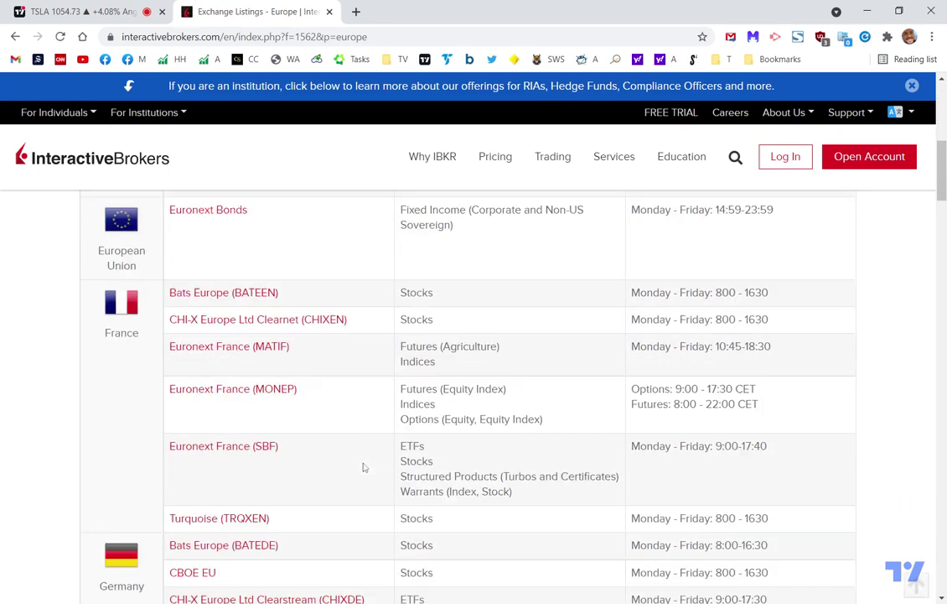
{"action": "scroll", "coordinate": [146, 402], "scroll_direction": "down", "scroll_amount": 6}
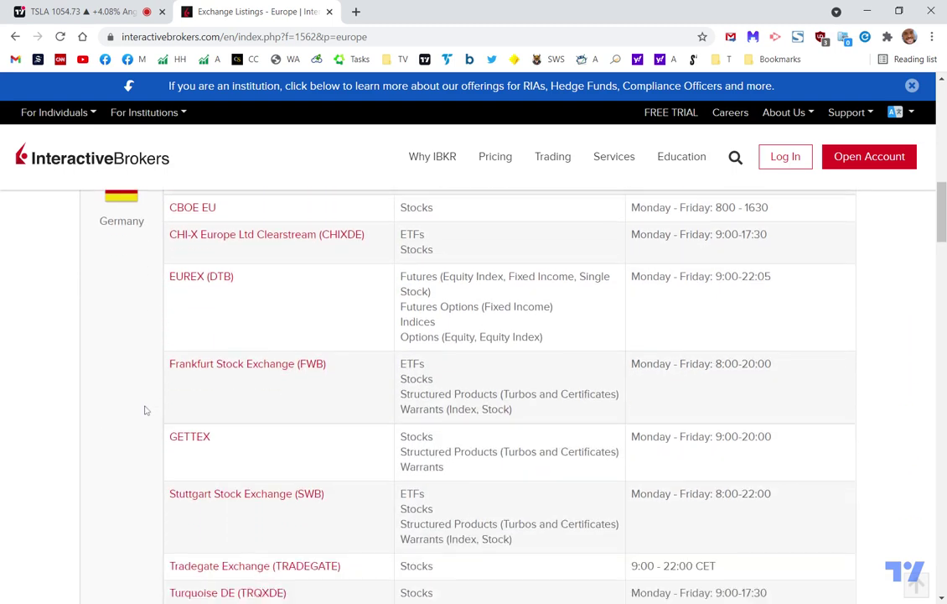
{"action": "scroll", "coordinate": [389, 250], "scroll_direction": "up", "scroll_amount": 4}
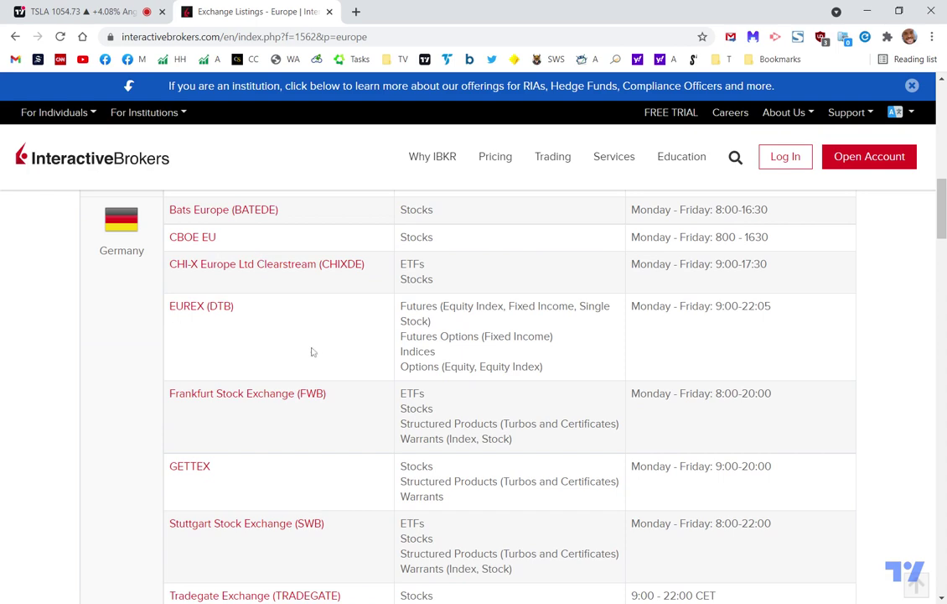
{"action": "scroll", "coordinate": [312, 352], "scroll_direction": "down", "scroll_amount": 5}
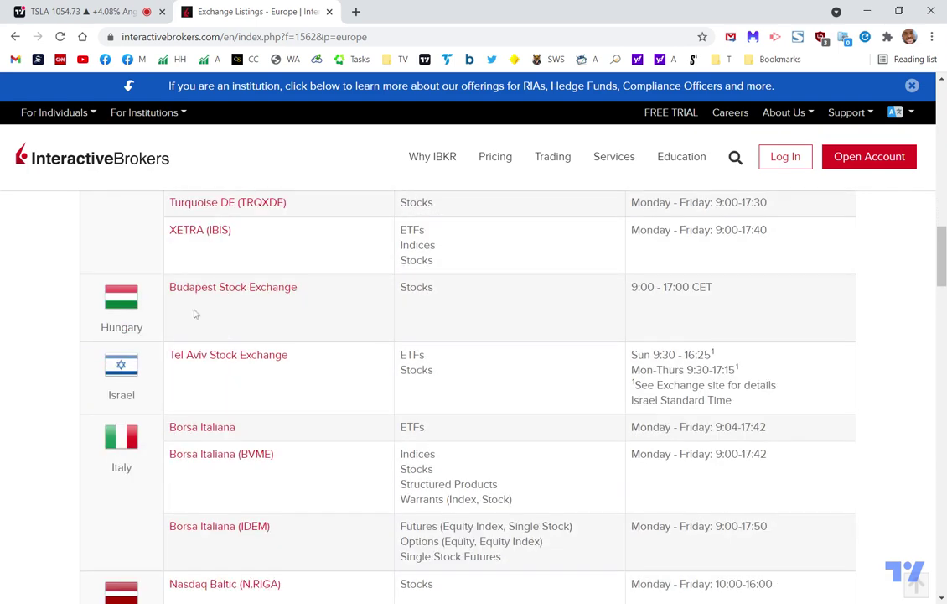
{"action": "scroll", "coordinate": [195, 313], "scroll_direction": "down", "scroll_amount": 1}
{"action": "scroll", "coordinate": [130, 394], "scroll_direction": "down", "scroll_amount": 3}
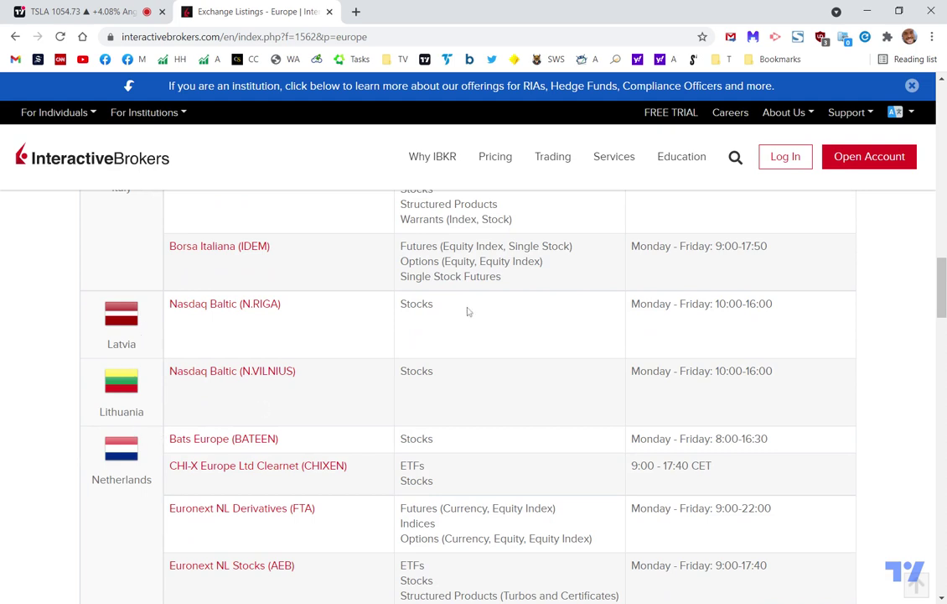
{"action": "scroll", "coordinate": [540, 442], "scroll_direction": "down", "scroll_amount": 2}
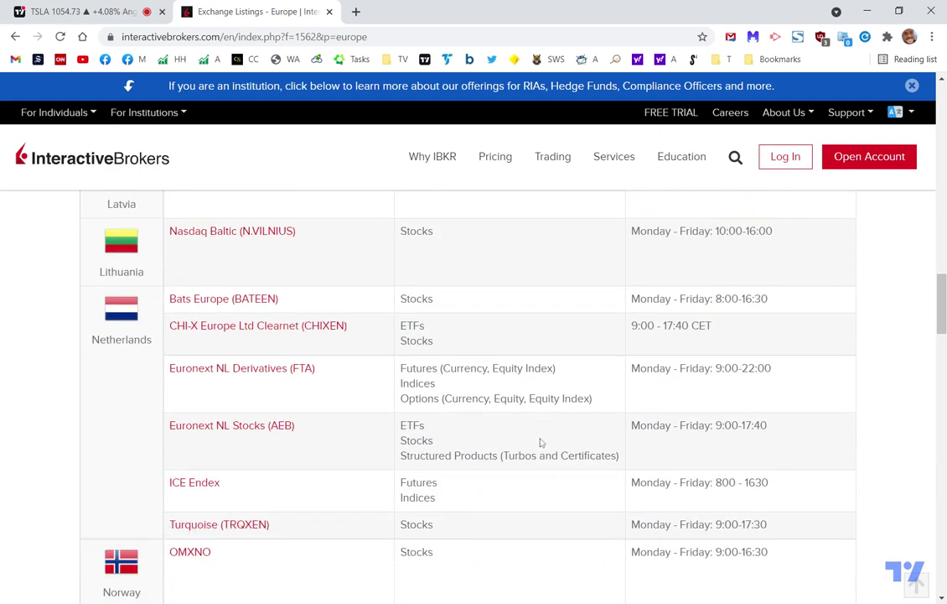
{"action": "scroll", "coordinate": [251, 436], "scroll_direction": "down", "scroll_amount": 2}
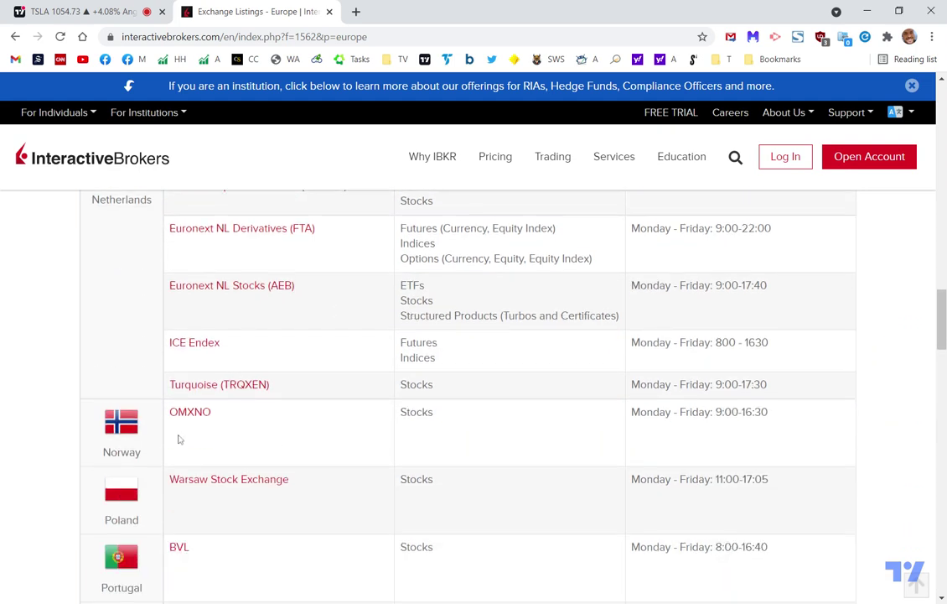
{"action": "scroll", "coordinate": [644, 389], "scroll_direction": "up", "scroll_amount": 20}
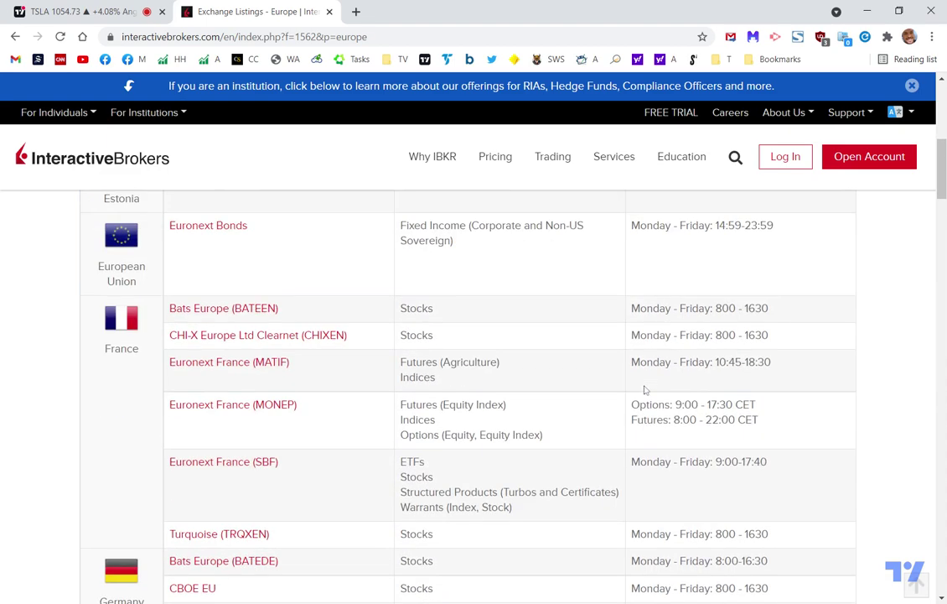
{"action": "left_click", "coordinate": [471, 300]}
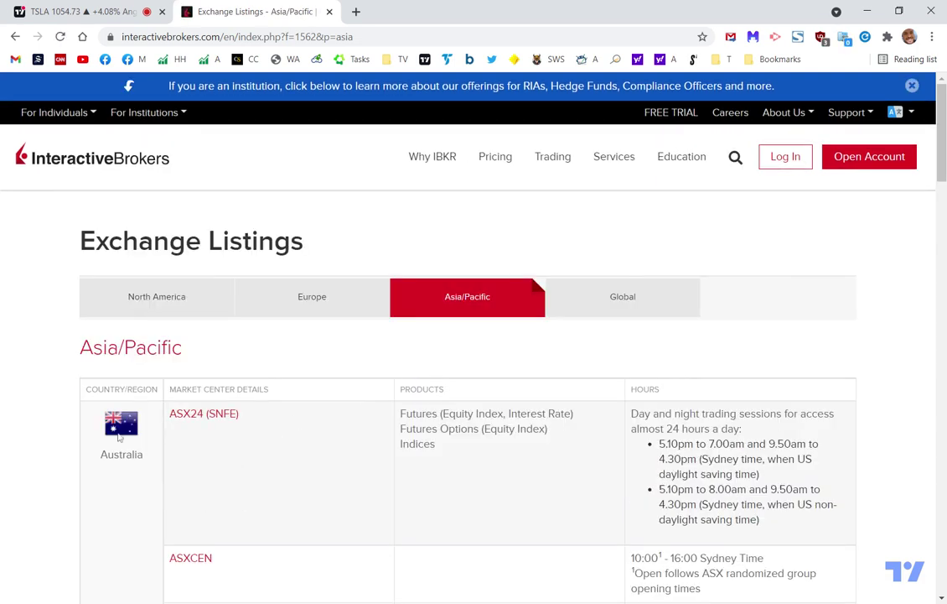
Review the Asia/Pacific exchanges, reset listings to North America, and return to TradingView's TSLA chart
{"action": "scroll", "coordinate": [244, 474], "scroll_direction": "down", "scroll_amount": 5}
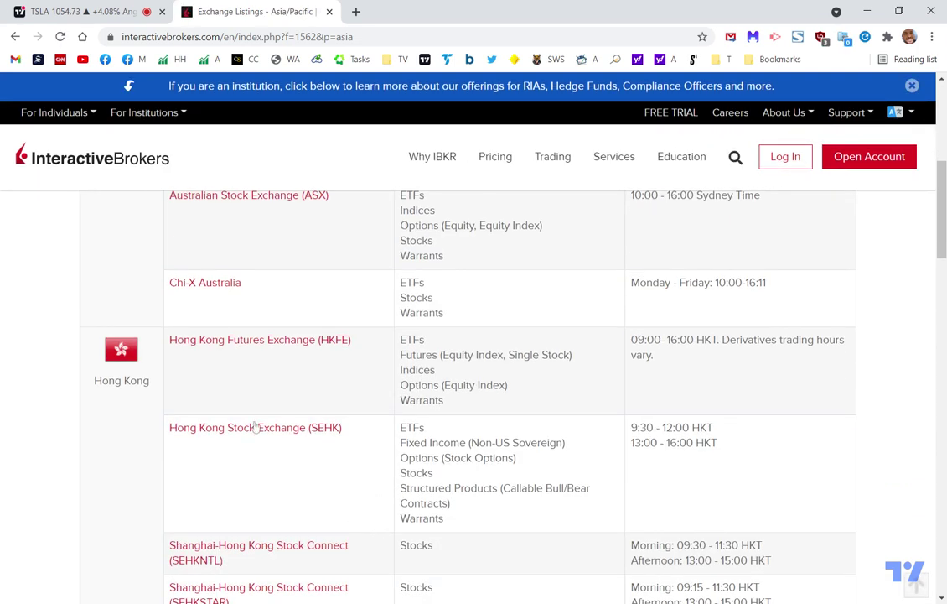
{"action": "scroll", "coordinate": [173, 384], "scroll_direction": "down", "scroll_amount": 1}
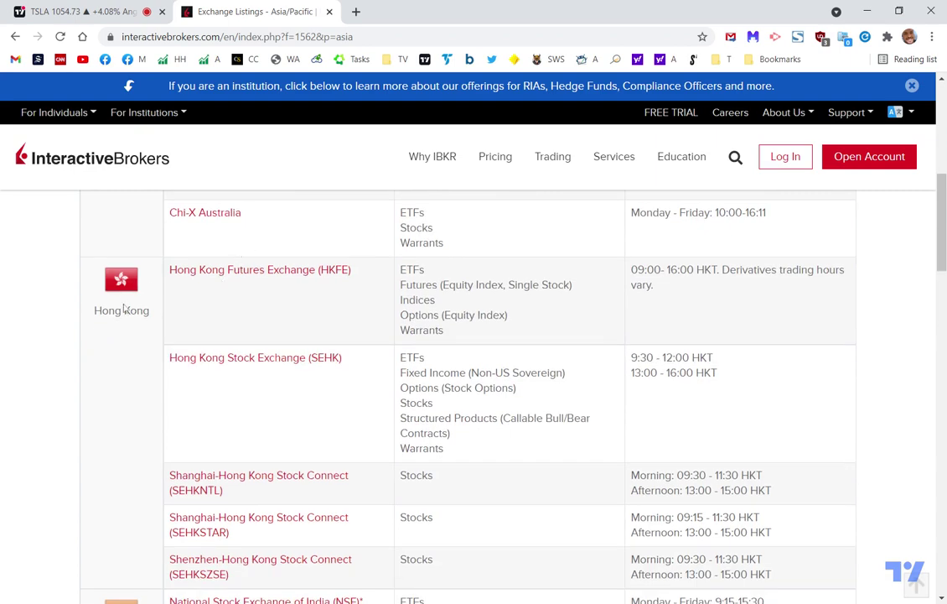
{"action": "scroll", "coordinate": [124, 309], "scroll_direction": "down", "scroll_amount": 5}
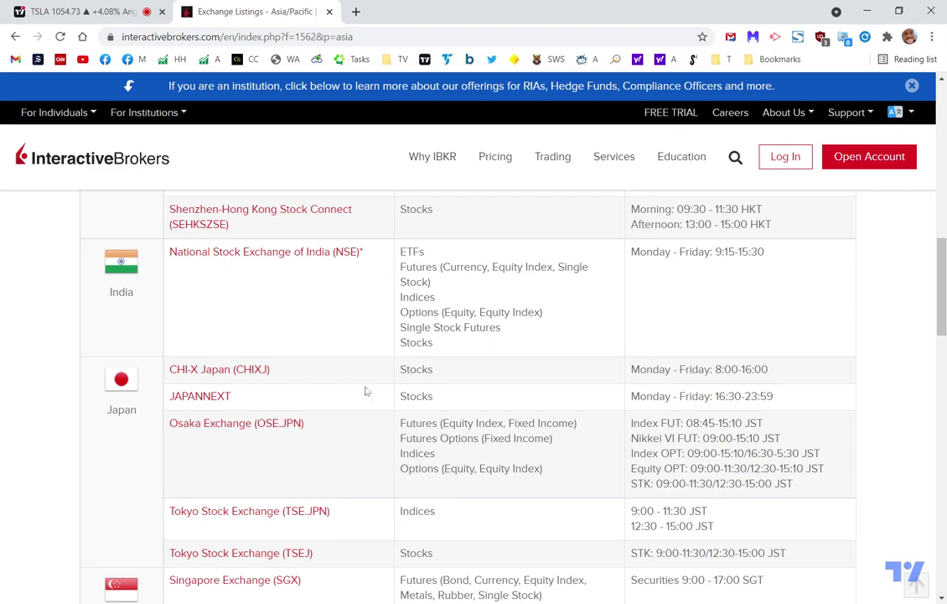
{"action": "scroll", "coordinate": [131, 369], "scroll_direction": "down", "scroll_amount": 1}
{"action": "scroll", "coordinate": [115, 356], "scroll_direction": "down", "scroll_amount": 5}
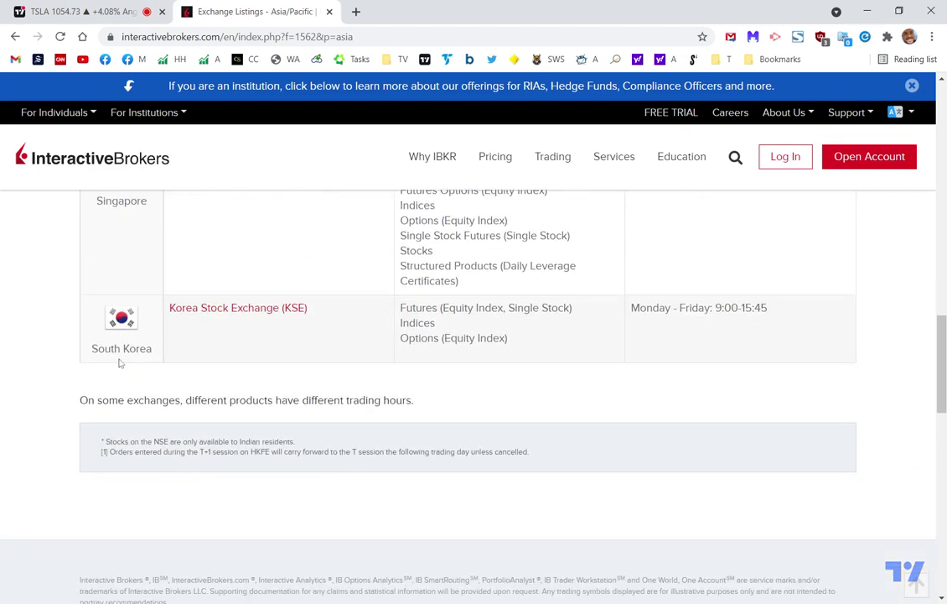
{"action": "scroll", "coordinate": [344, 359], "scroll_direction": "up", "scroll_amount": 1}
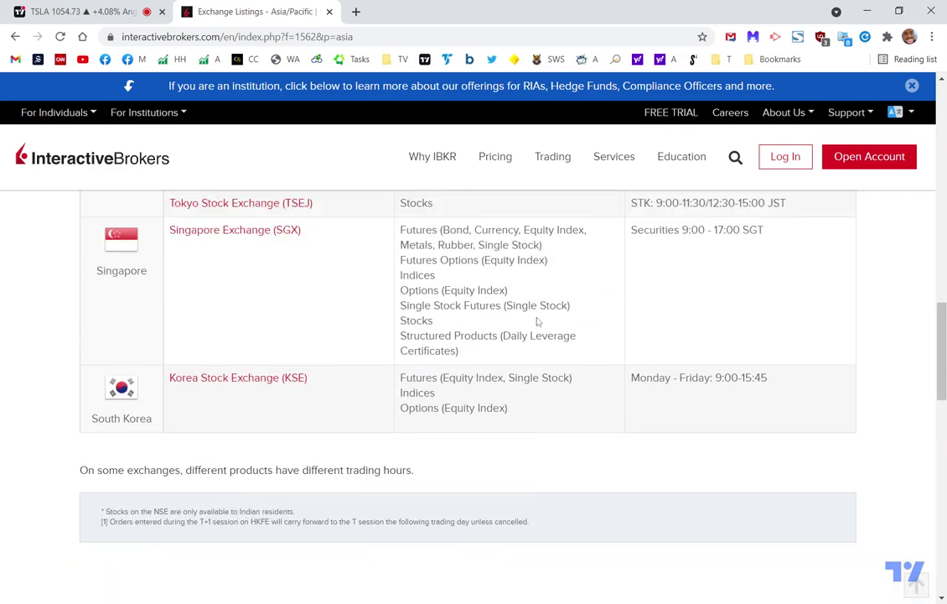
{"action": "scroll", "coordinate": [557, 335], "scroll_direction": "up", "scroll_amount": 20}
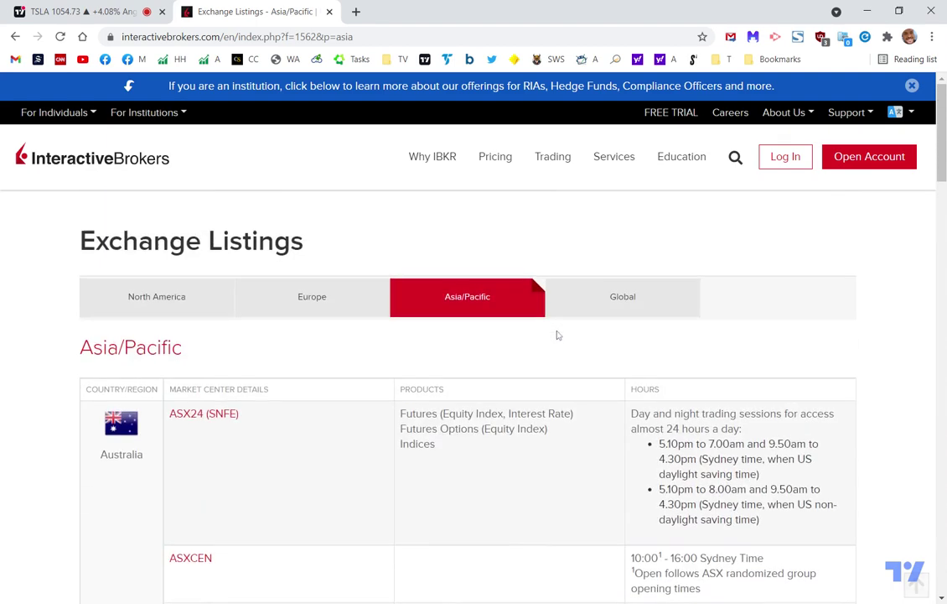
{"action": "left_click", "coordinate": [158, 297]}
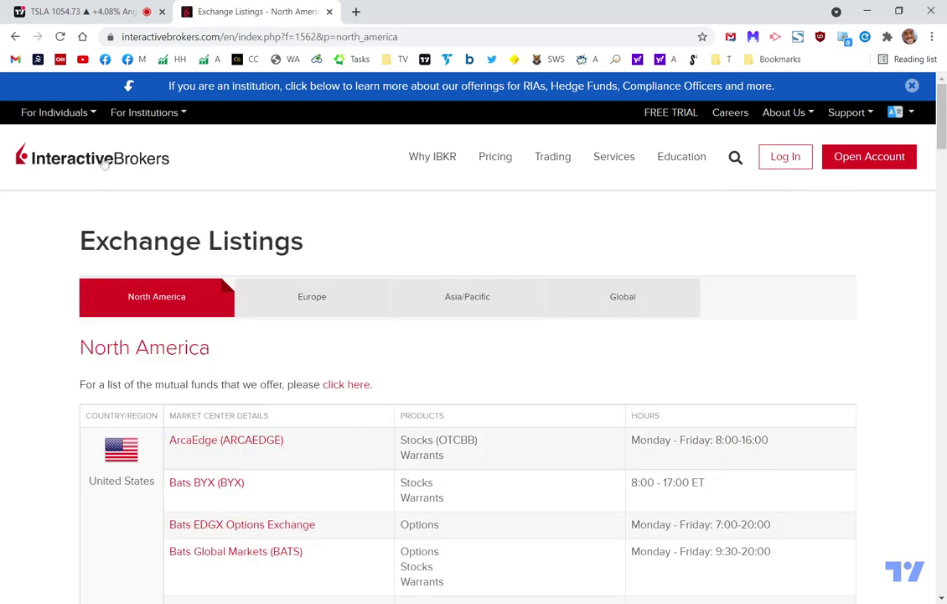
{"action": "left_click", "coordinate": [71, 12]}
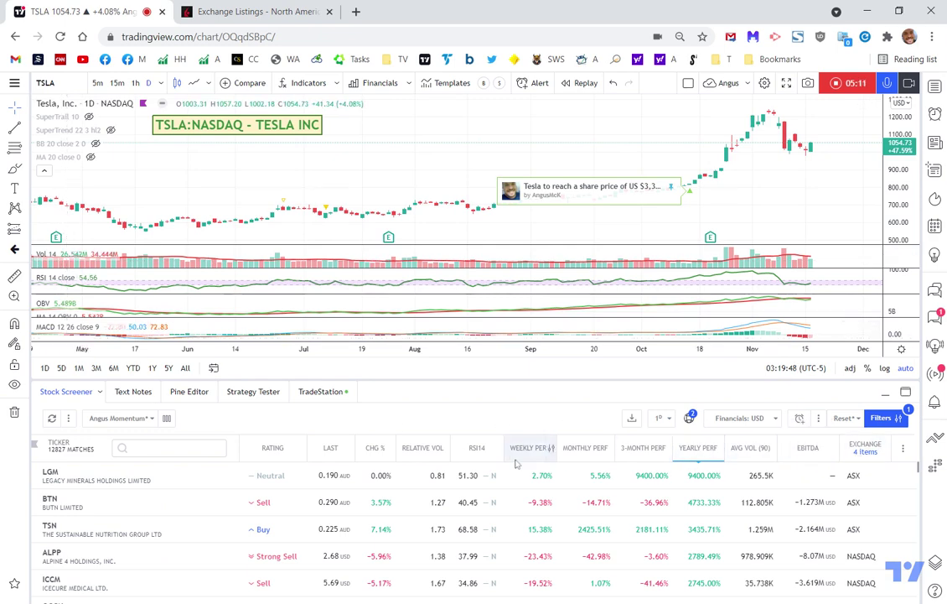
Add Sweden to the screener's markets, declining to save column and filter set changes
{"action": "left_click", "coordinate": [689, 417]}
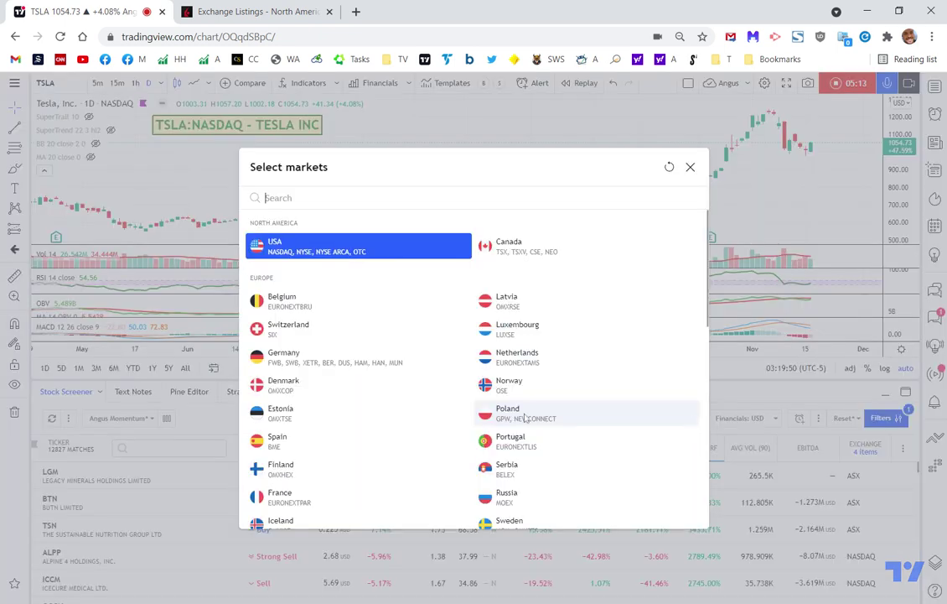
{"action": "scroll", "coordinate": [401, 384], "scroll_direction": "down", "scroll_amount": 1}
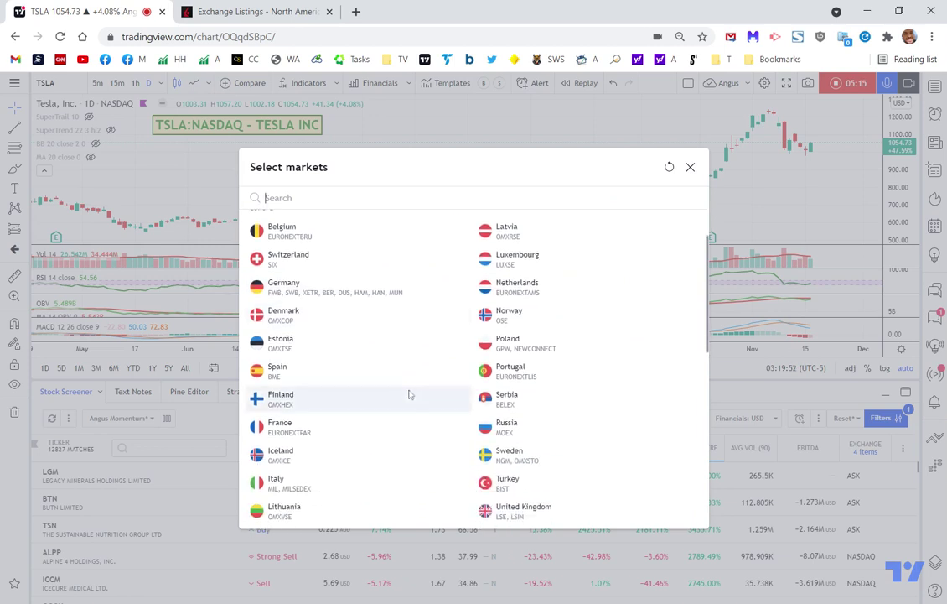
{"action": "left_click", "coordinate": [523, 455]}
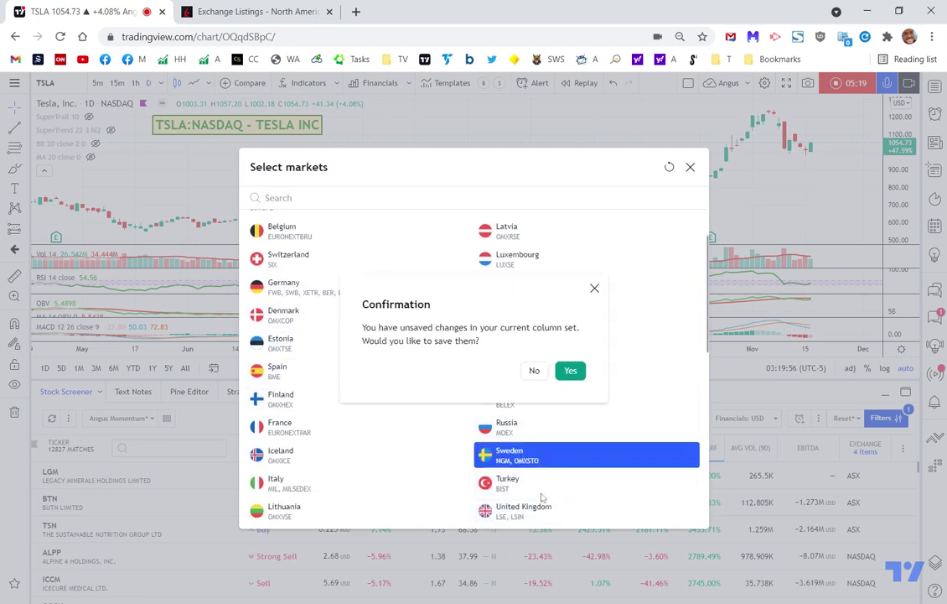
{"action": "left_click", "coordinate": [536, 373]}
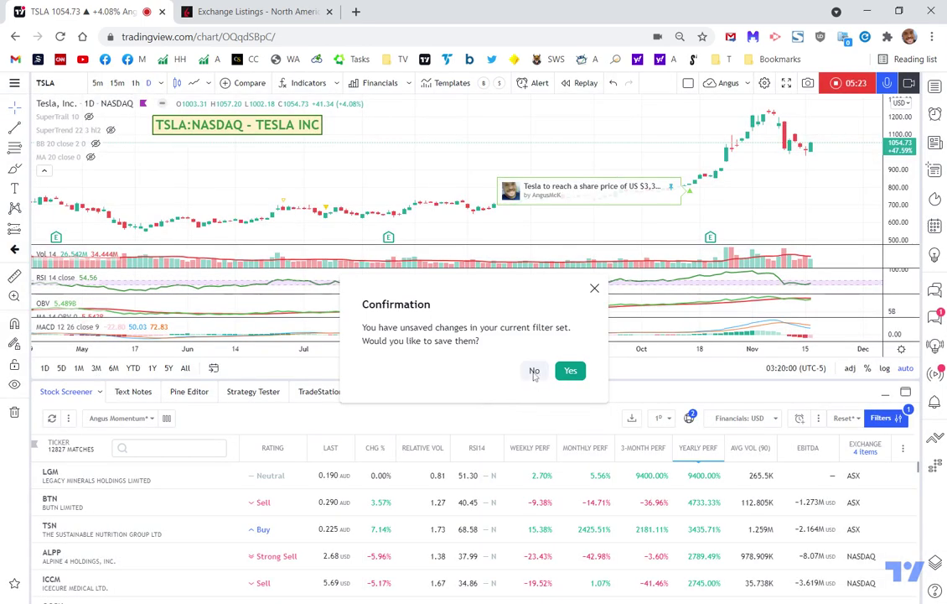
{"action": "left_click", "coordinate": [534, 371]}
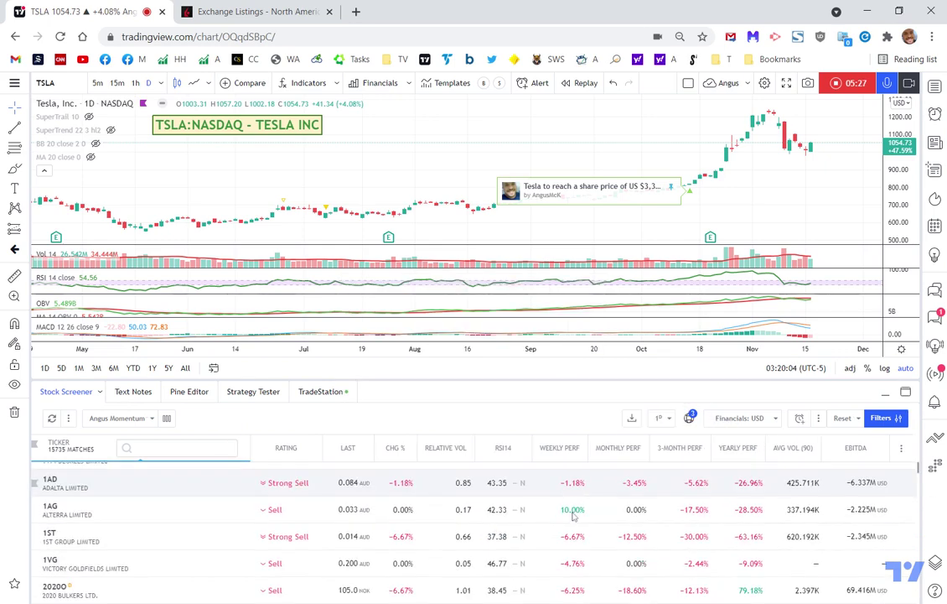
{"action": "left_click", "coordinate": [689, 420]}
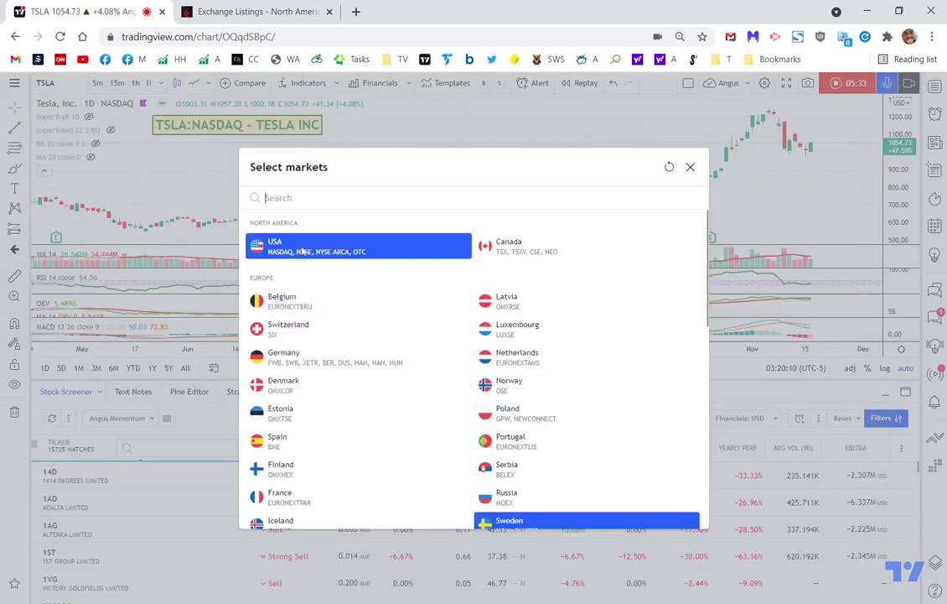
Add Canada, the United Kingdom and Israel to the selected markets
{"action": "left_click", "coordinate": [519, 252]}
{"action": "scroll", "coordinate": [557, 431], "scroll_direction": "down", "scroll_amount": 2}
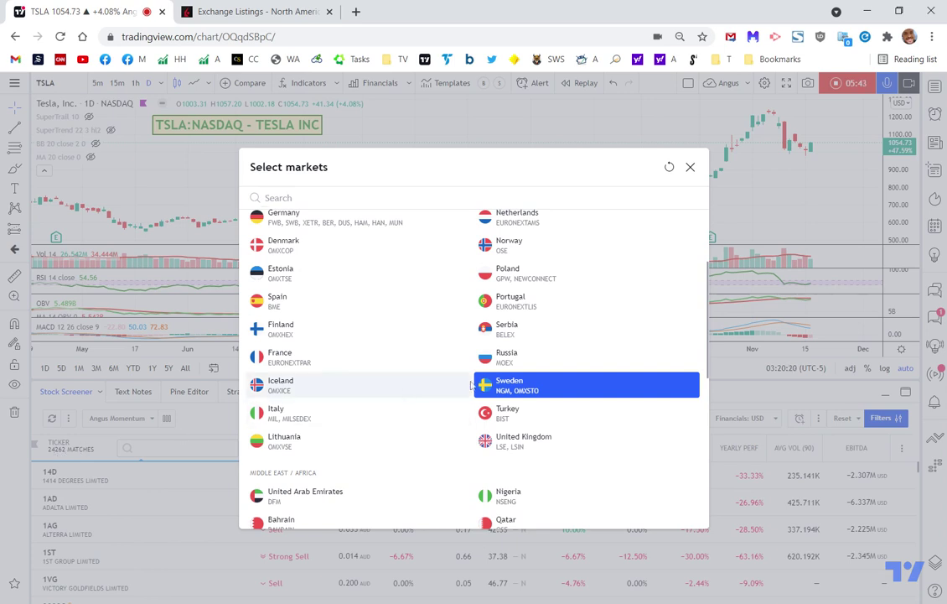
{"action": "left_click", "coordinate": [545, 442]}
{"action": "scroll", "coordinate": [594, 430], "scroll_direction": "down", "scroll_amount": 5}
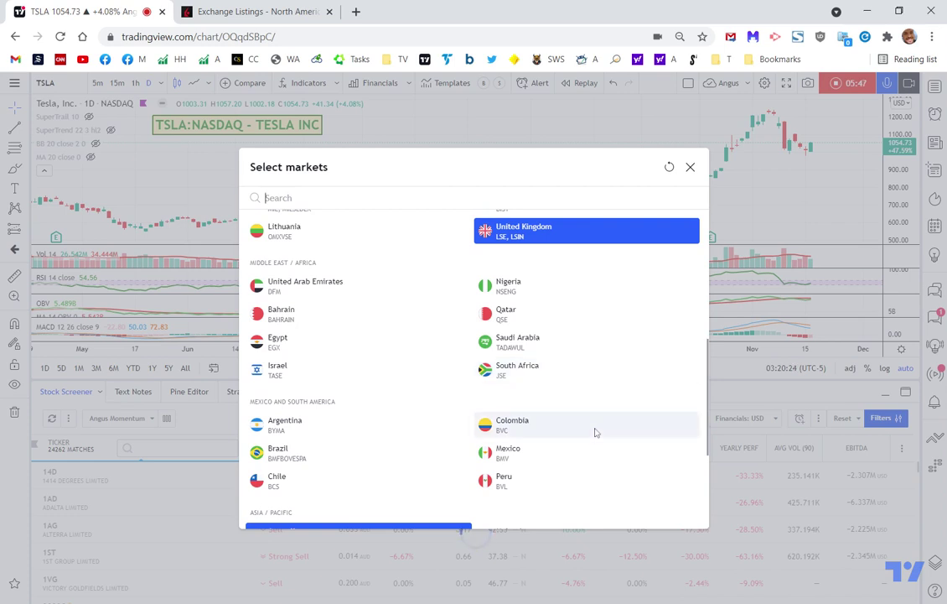
{"action": "scroll", "coordinate": [595, 431], "scroll_direction": "down", "scroll_amount": 1}
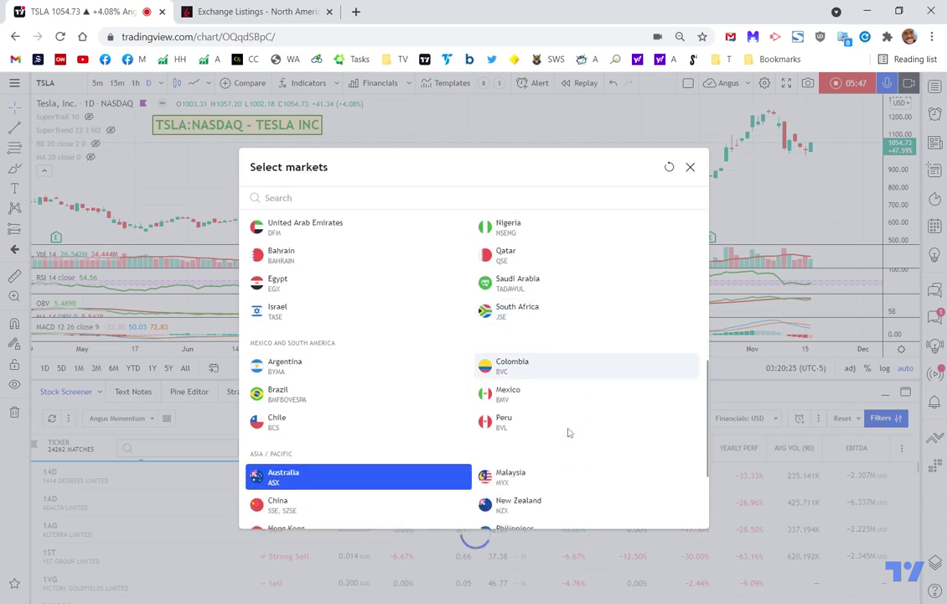
{"action": "left_click", "coordinate": [305, 307]}
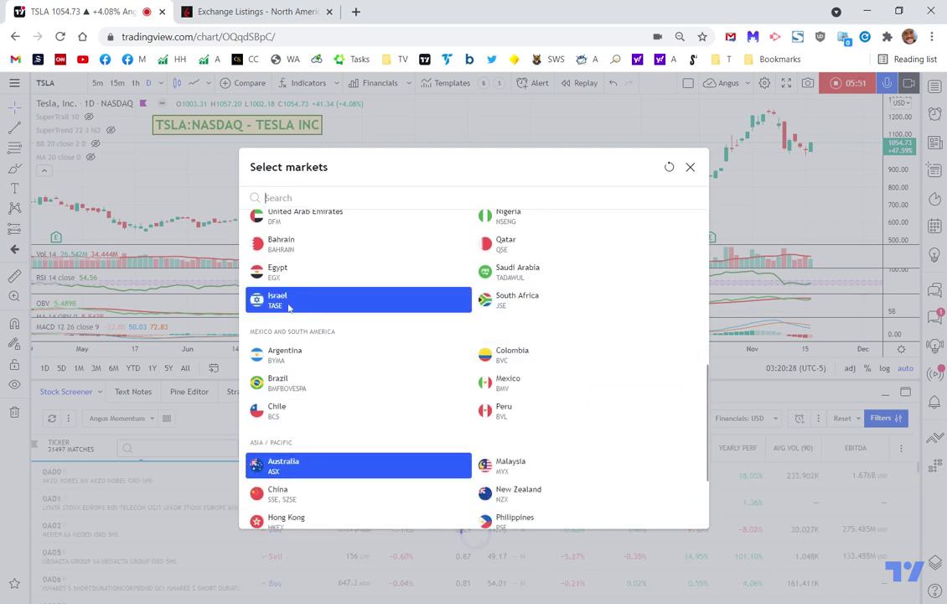
Add China, Hong Kong, Japan and Taiwan to the selected markets
{"action": "scroll", "coordinate": [349, 408], "scroll_direction": "down", "scroll_amount": 1}
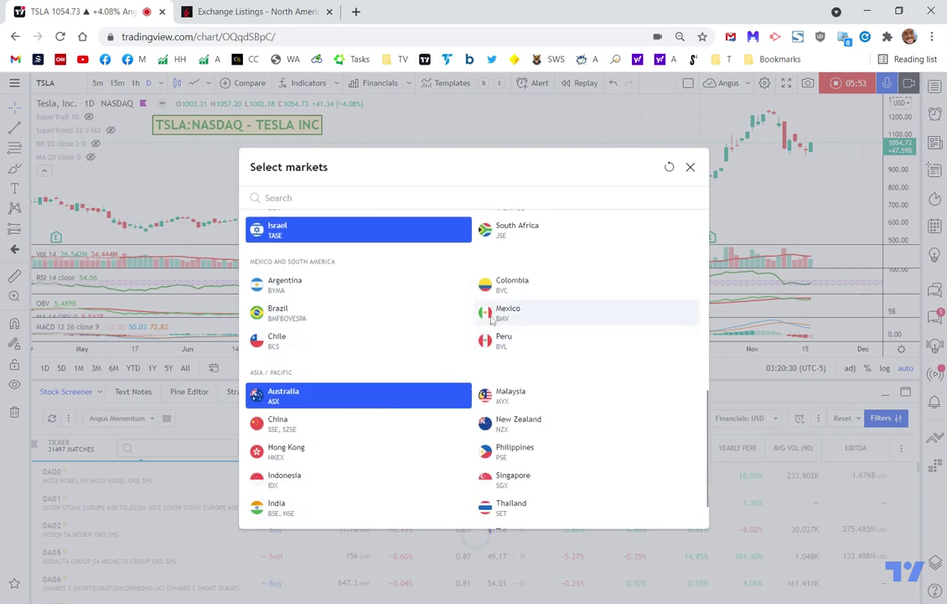
{"action": "left_click", "coordinate": [312, 427]}
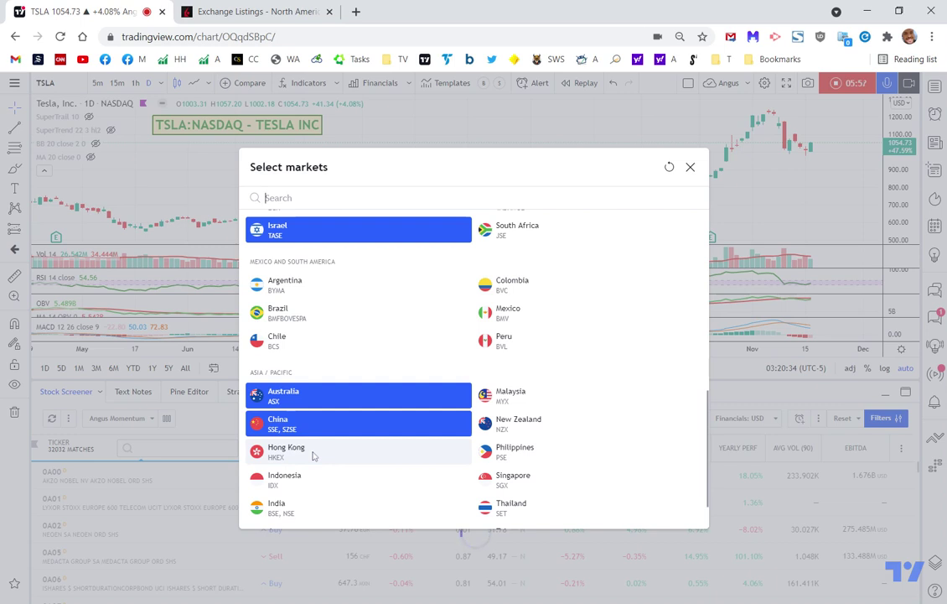
{"action": "left_click", "coordinate": [312, 455]}
{"action": "scroll", "coordinate": [611, 456], "scroll_direction": "down", "scroll_amount": 1}
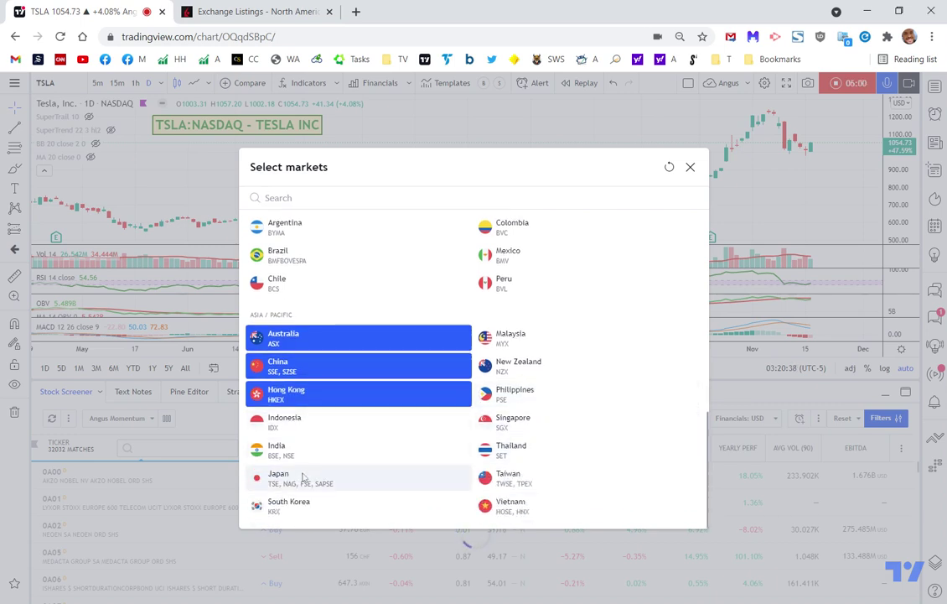
{"action": "left_click", "coordinate": [419, 476]}
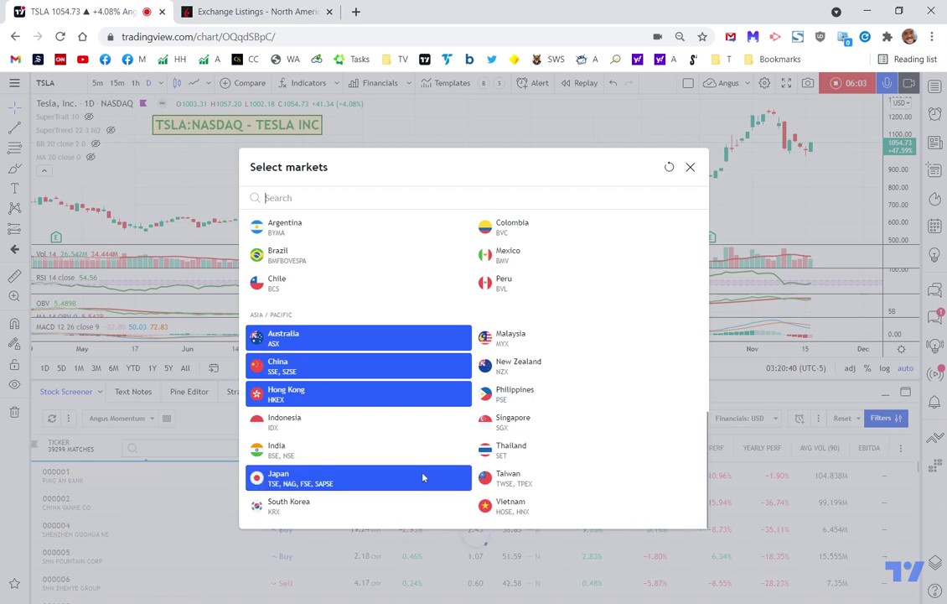
{"action": "left_click", "coordinate": [541, 479]}
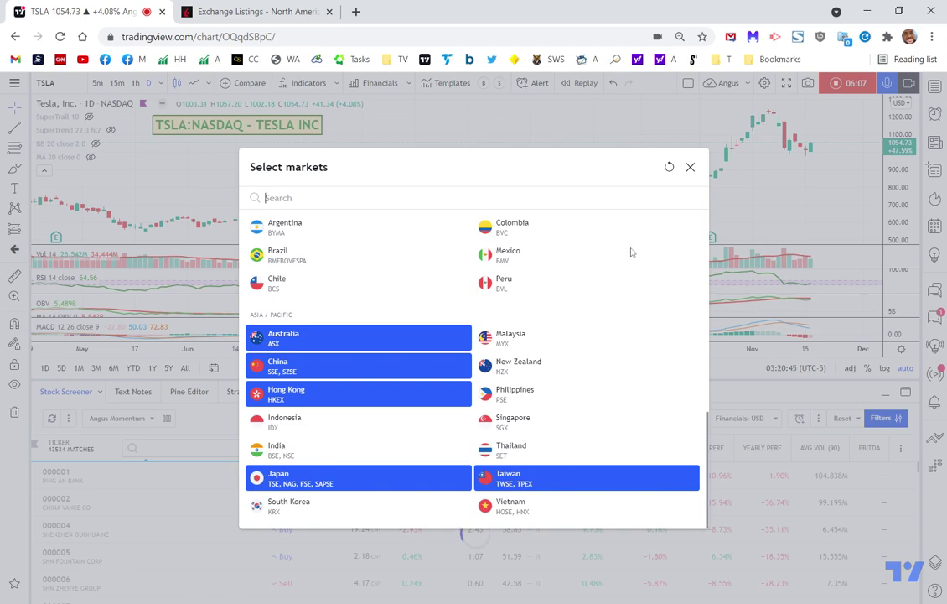
{"action": "scroll", "coordinate": [639, 256], "scroll_direction": "up", "scroll_amount": 6}
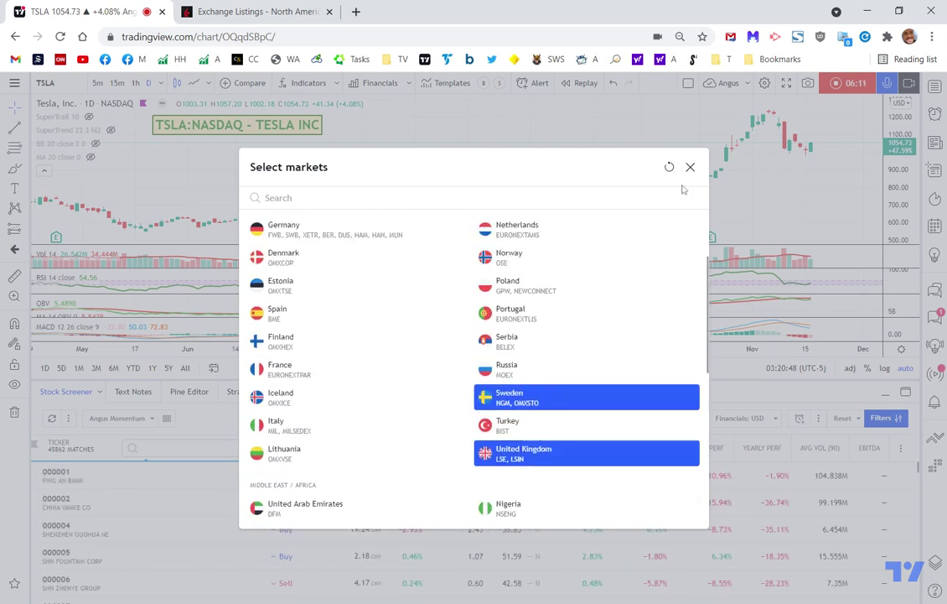
Close Select markets and turn the Exchange column back on for the 45862 matches
{"action": "left_click", "coordinate": [690, 167]}
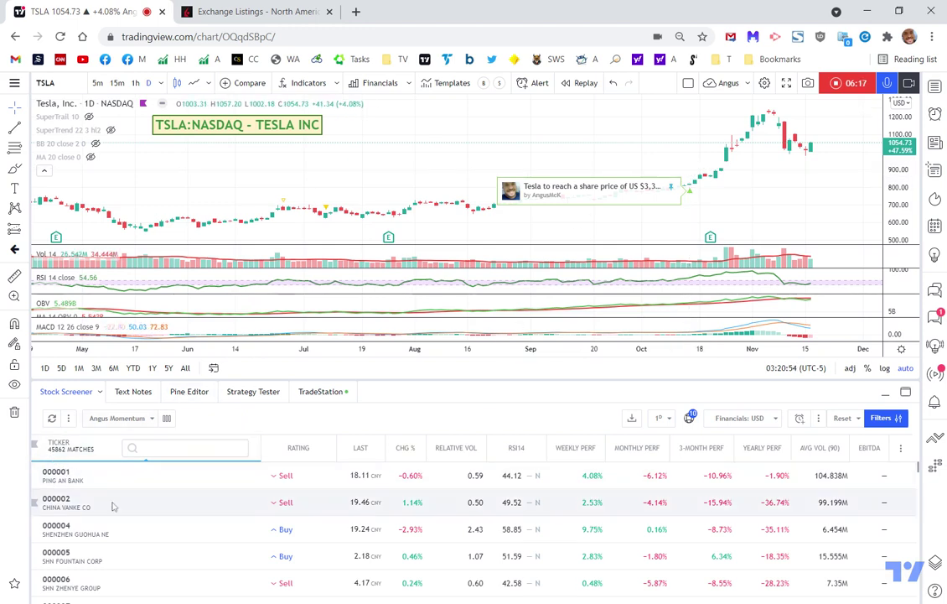
{"action": "left_click", "coordinate": [901, 449]}
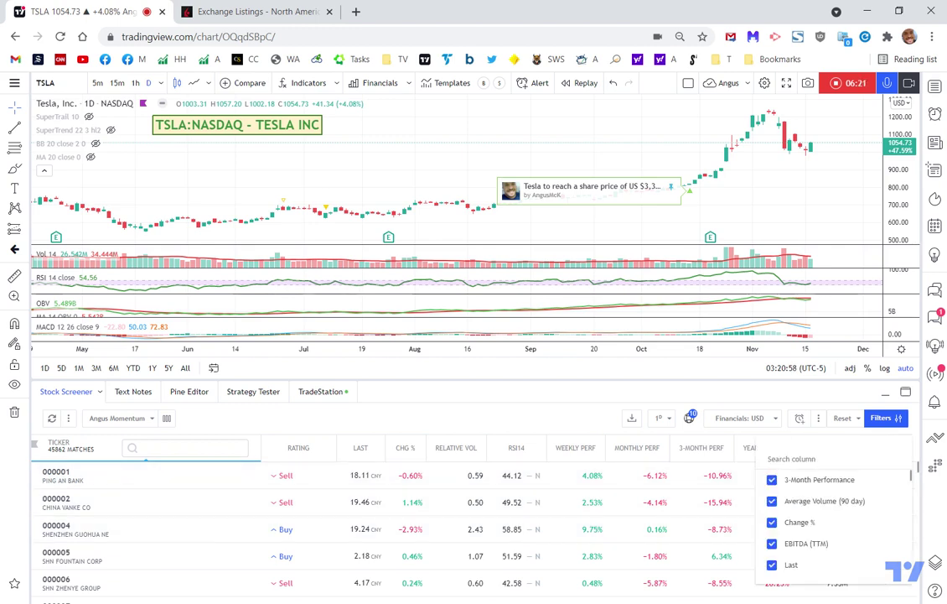
{"action": "type", "text": "exchange"}
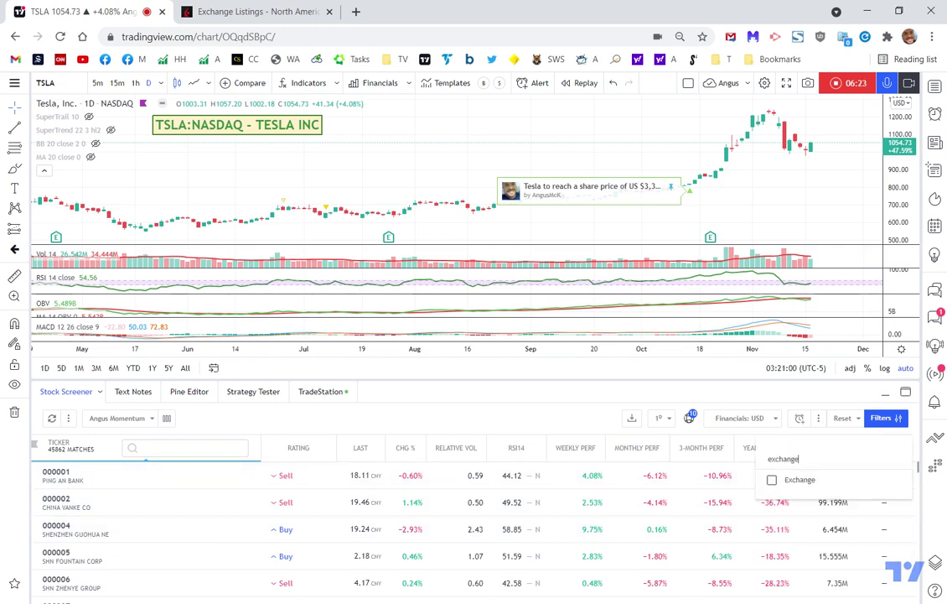
{"action": "left_click", "coordinate": [771, 485]}
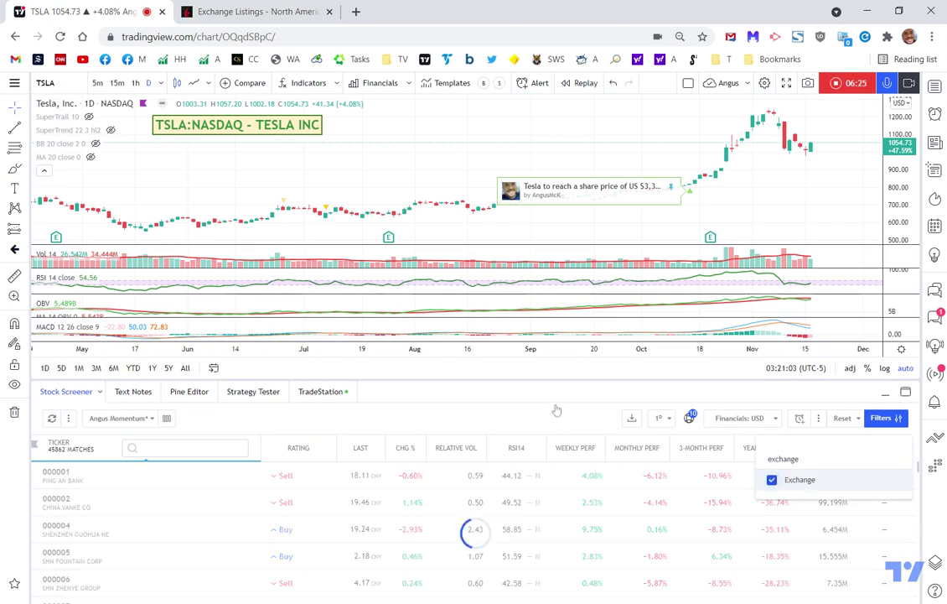
Set the screener's 90-day average volume minimum to 100K
{"action": "left_click", "coordinate": [491, 363]}
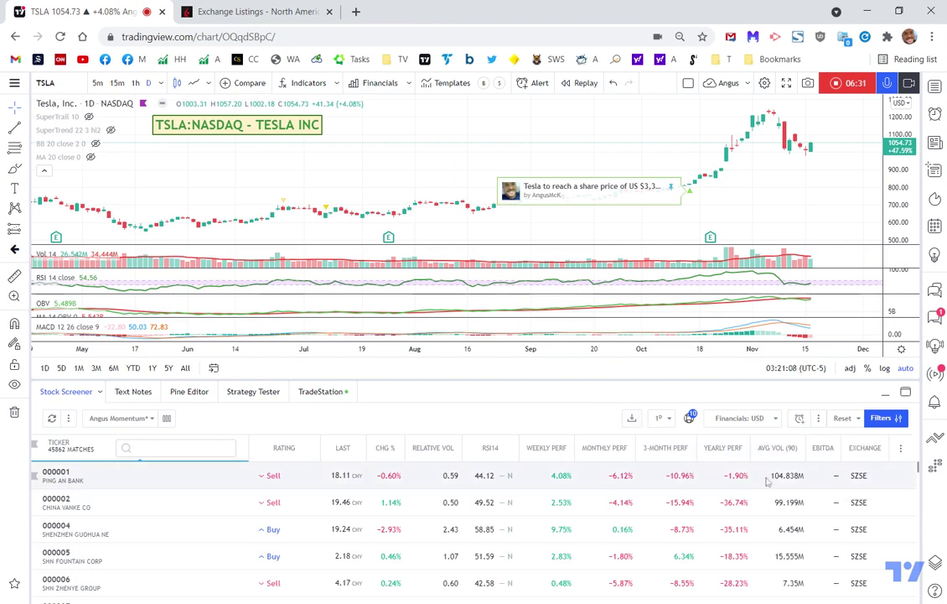
{"action": "left_click", "coordinate": [777, 448]}
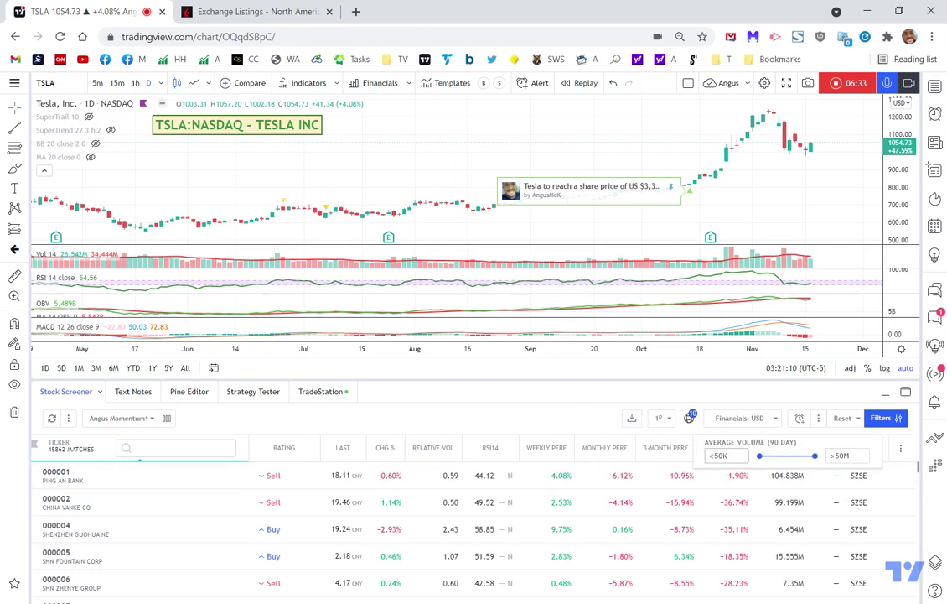
{"action": "left_click", "coordinate": [717, 455]}
{"action": "type", "text": "100"}
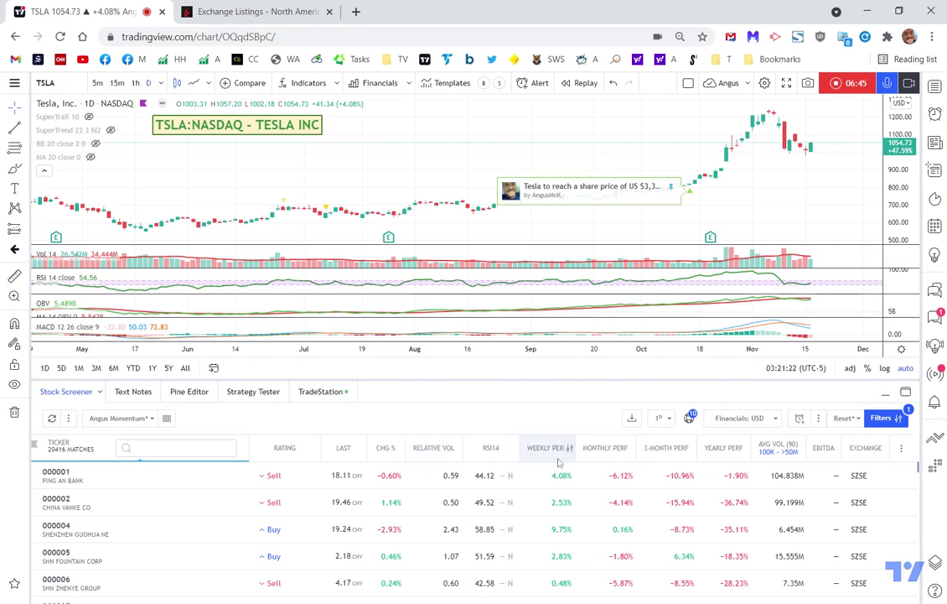
Filter yearly performance to above 100
{"action": "left_click", "coordinate": [722, 447]}
{"action": "left_click", "coordinate": [667, 456]}
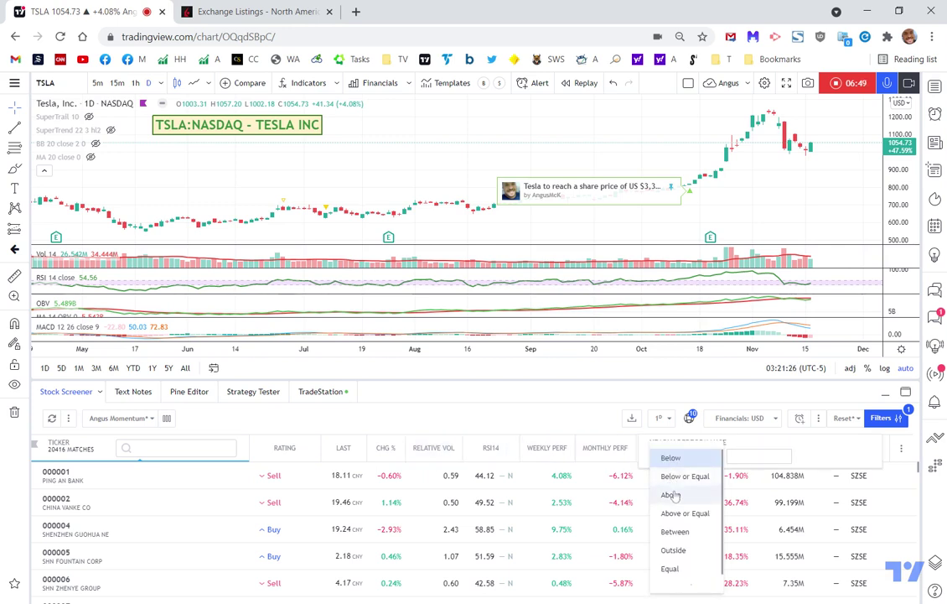
{"action": "left_click", "coordinate": [671, 495]}
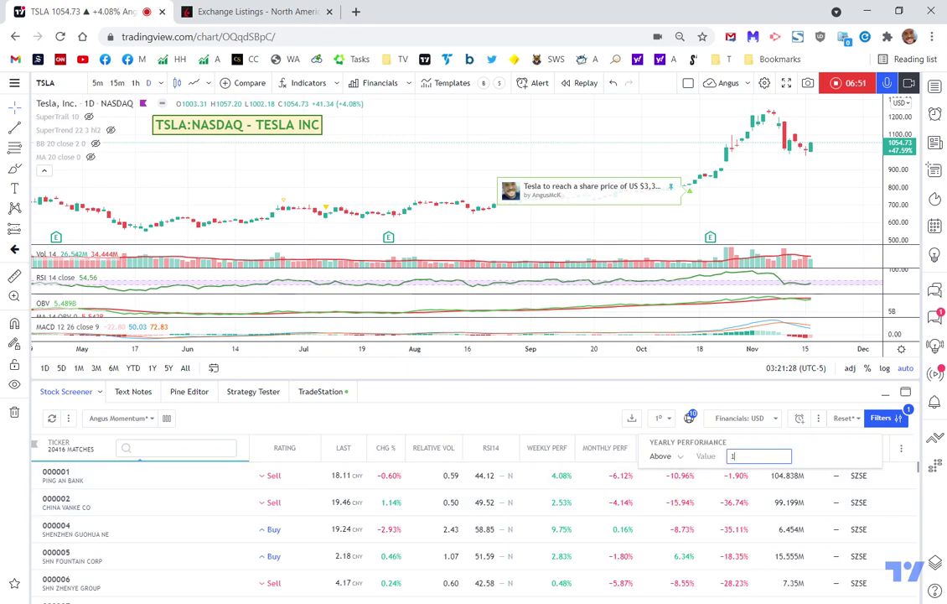
{"action": "key", "text": "BackSpace"}
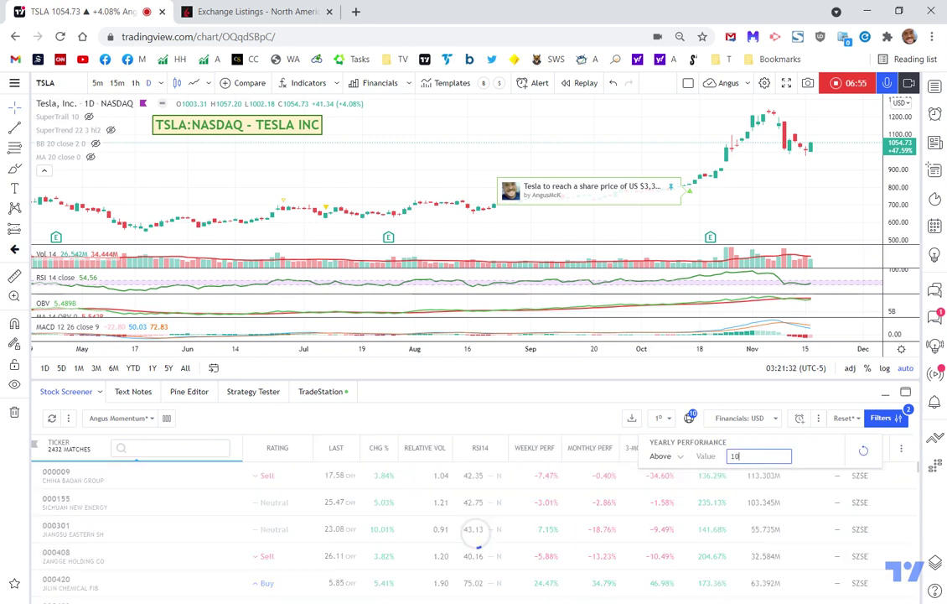
{"action": "type", "text": "0"}
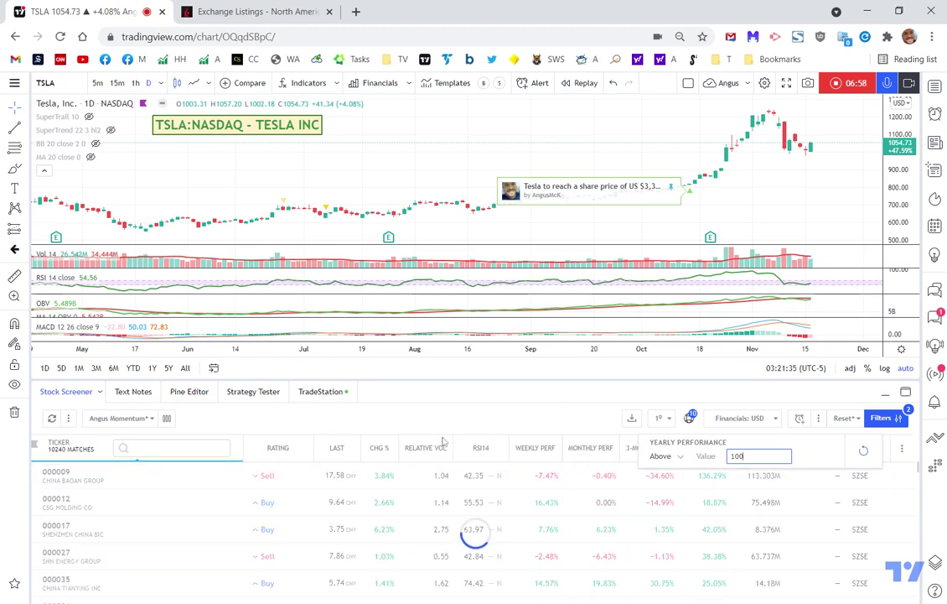
{"action": "left_click", "coordinate": [543, 428]}
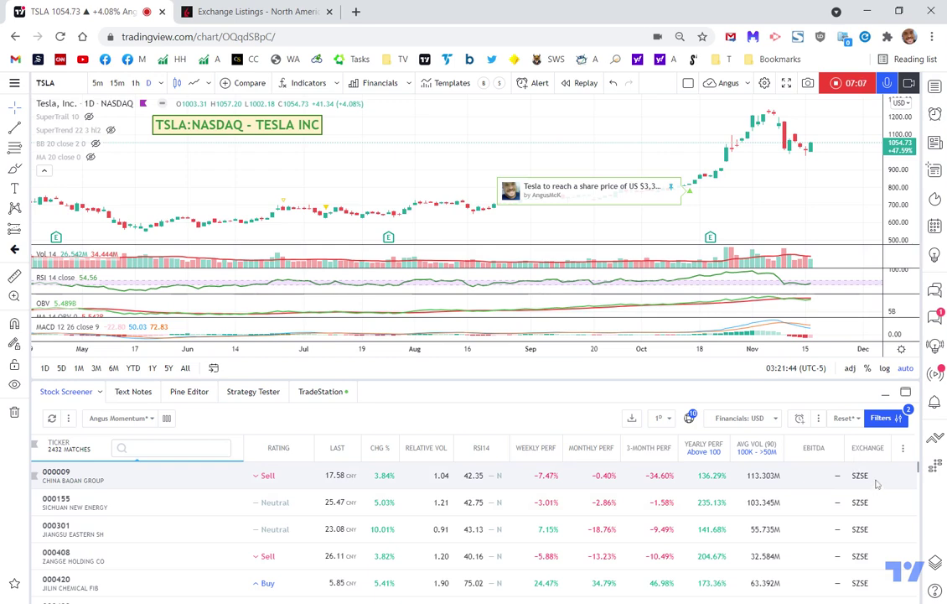
Scroll through the 2432 matching stocks across Asian exchanges
{"action": "scroll", "coordinate": [876, 511], "scroll_direction": "down", "scroll_amount": 10}
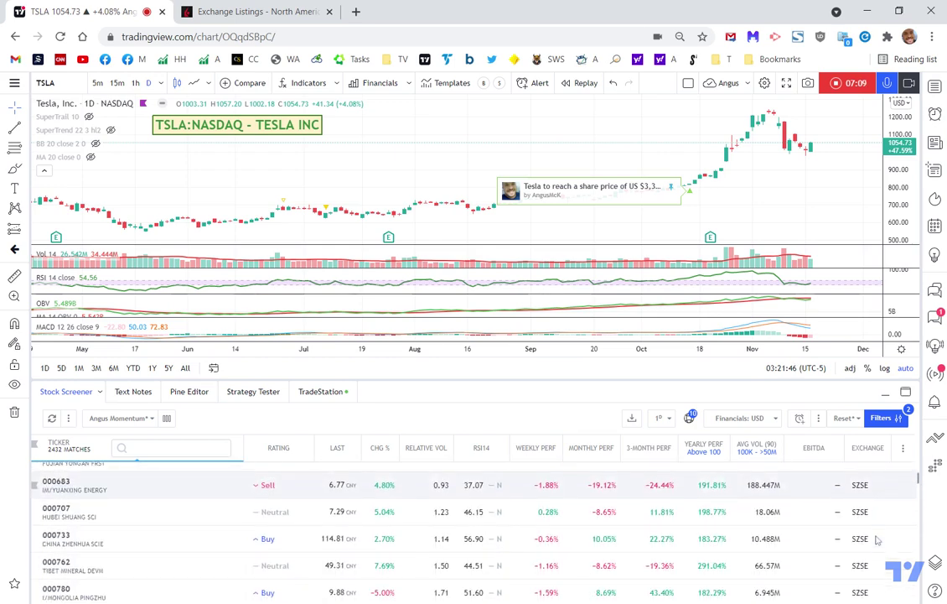
{"action": "scroll", "coordinate": [876, 540], "scroll_direction": "down", "scroll_amount": 10}
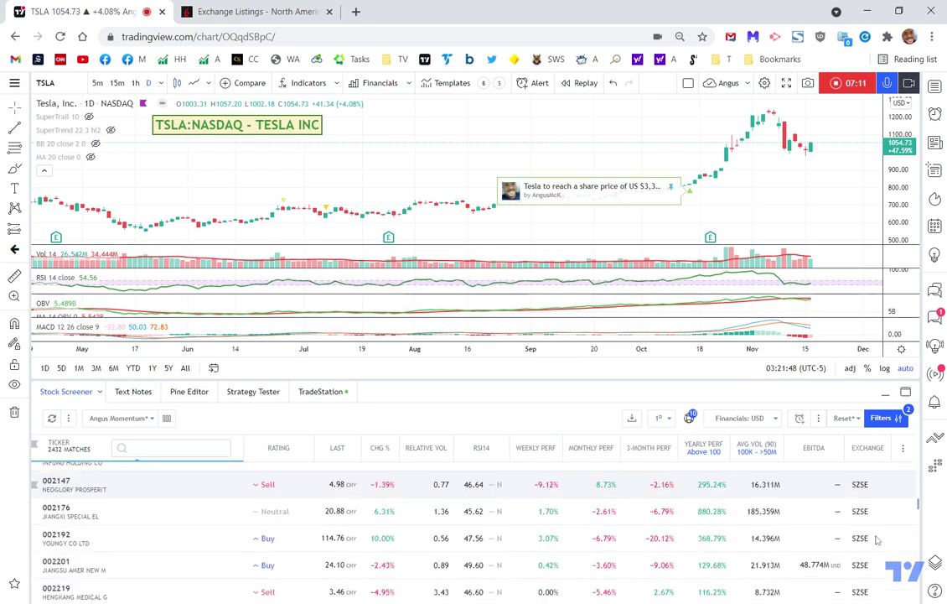
{"action": "scroll", "coordinate": [876, 539], "scroll_direction": "down", "scroll_amount": 5}
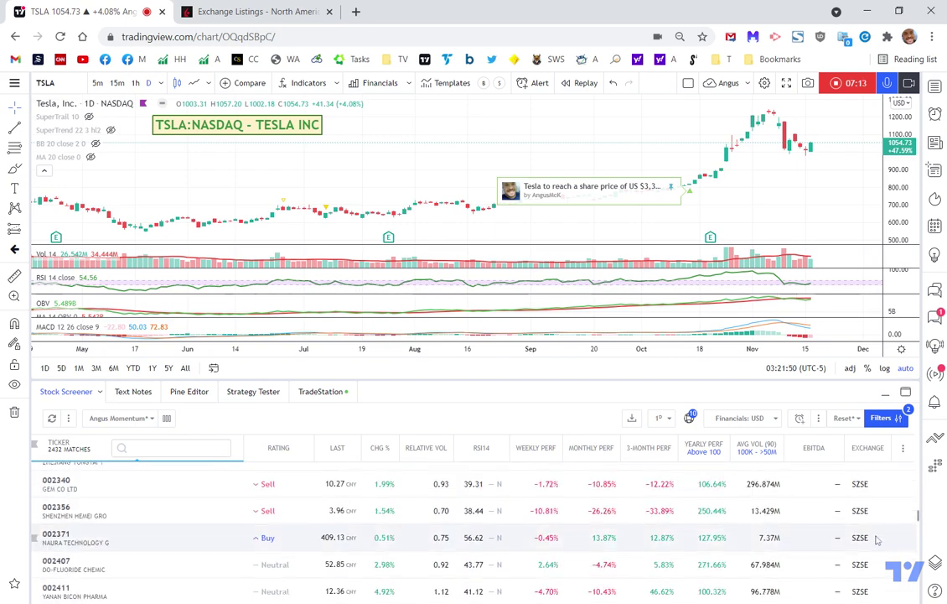
{"action": "scroll", "coordinate": [876, 539], "scroll_direction": "down", "scroll_amount": 10}
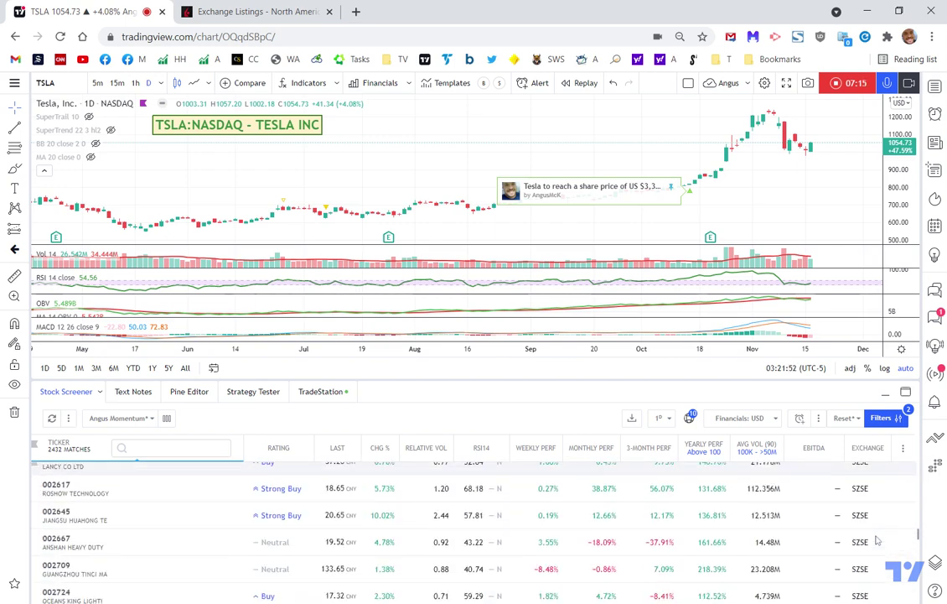
{"action": "scroll", "coordinate": [876, 540], "scroll_direction": "down", "scroll_amount": 5}
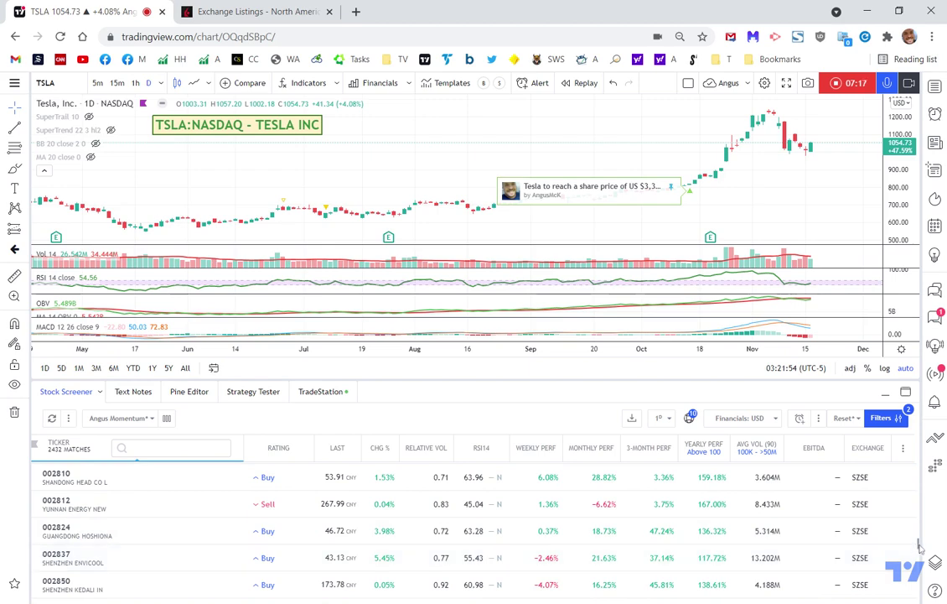
{"action": "scroll", "coordinate": [919, 545], "scroll_direction": "down", "scroll_amount": 5}
{"action": "scroll", "coordinate": [894, 533], "scroll_direction": "down", "scroll_amount": 10}
{"action": "scroll", "coordinate": [894, 533], "scroll_direction": "down", "scroll_amount": 10}
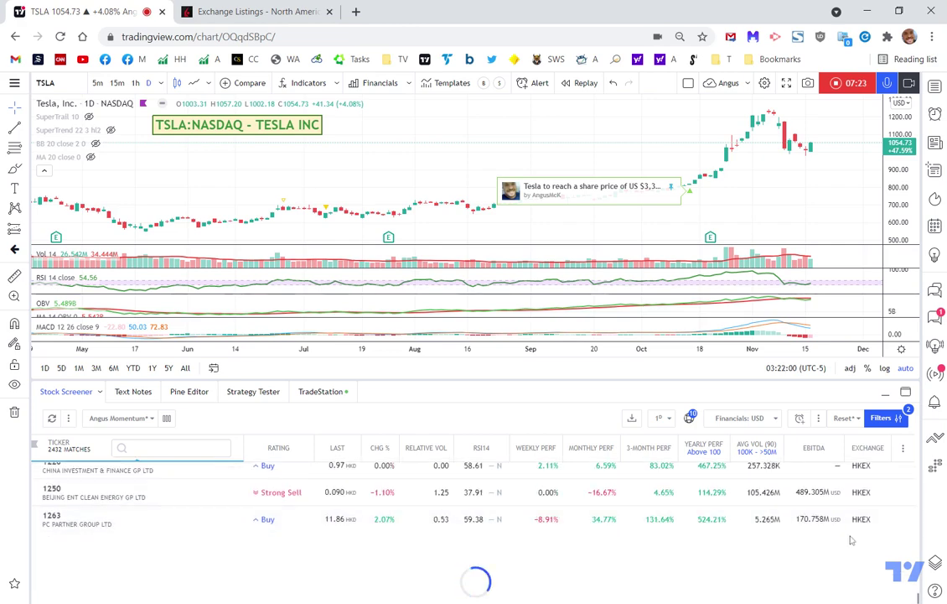
{"action": "scroll", "coordinate": [850, 539], "scroll_direction": "down", "scroll_amount": 8}
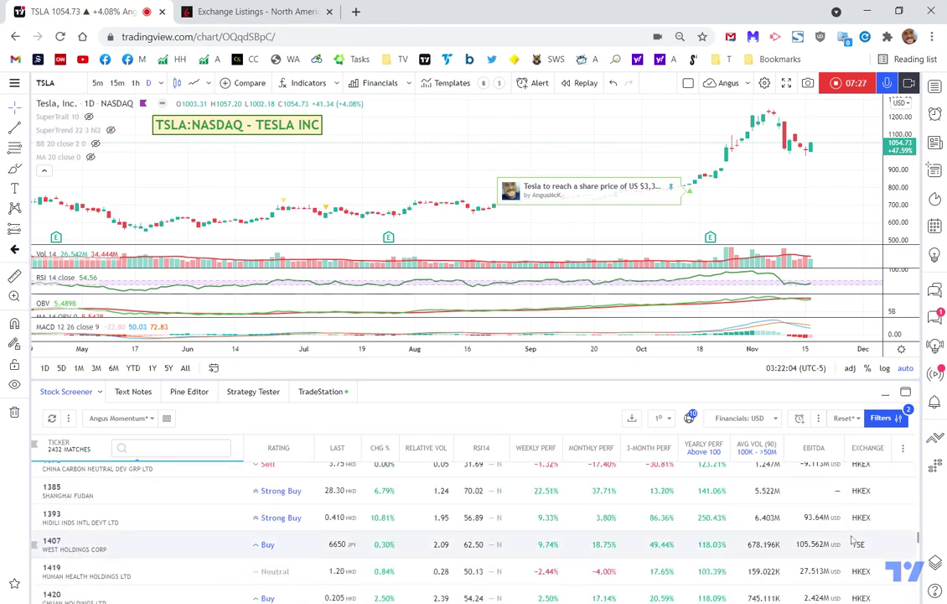
{"action": "scroll", "coordinate": [852, 539], "scroll_direction": "down", "scroll_amount": 8}
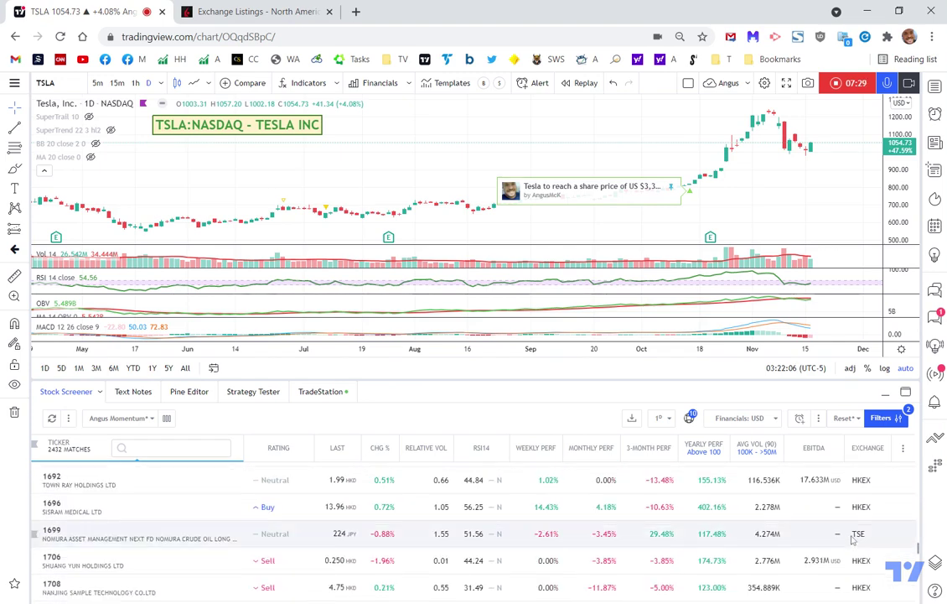
Switch the screener interval to 1D and show financials in market currency instead of USD
{"action": "left_click", "coordinate": [662, 419]}
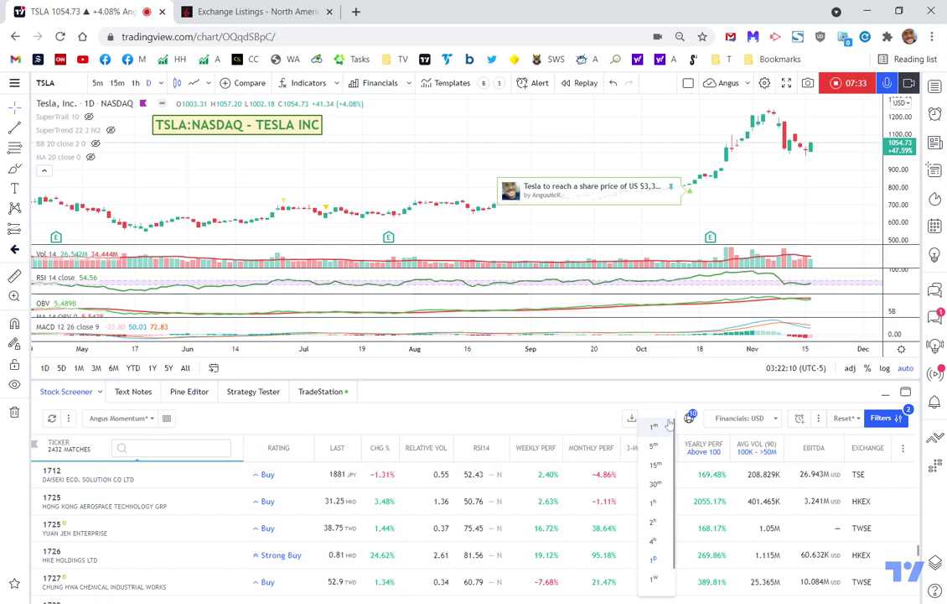
{"action": "left_click", "coordinate": [669, 426]}
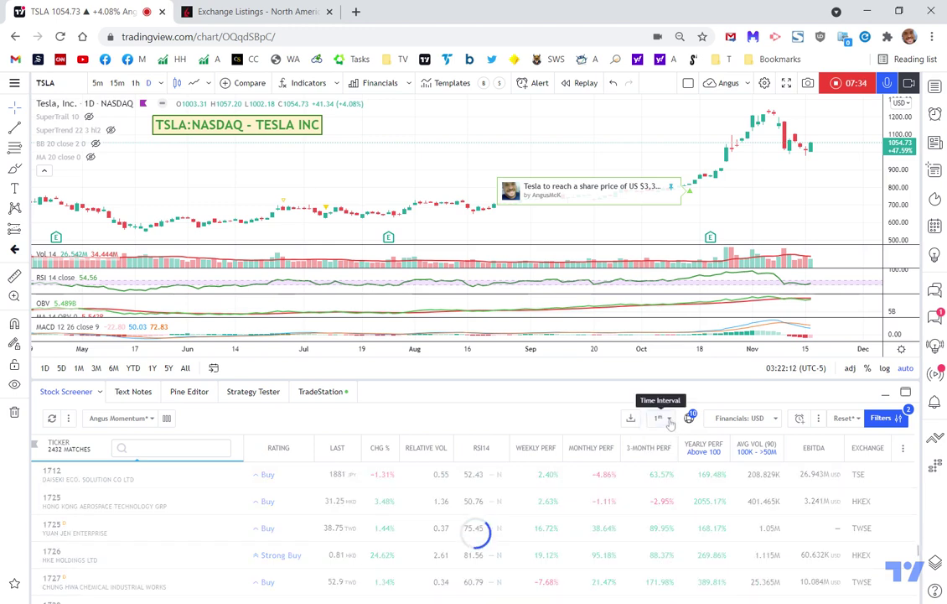
{"action": "left_click", "coordinate": [670, 421]}
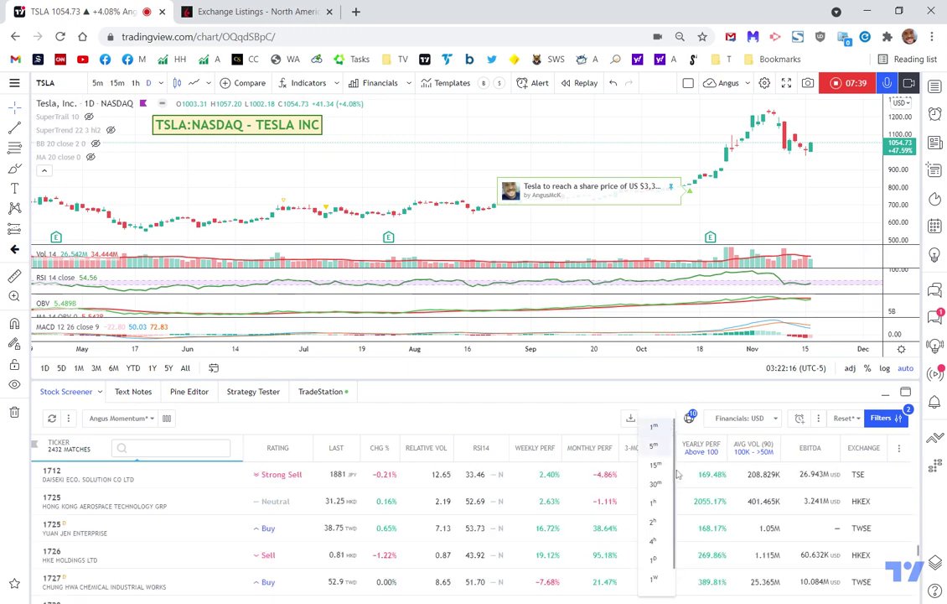
{"action": "left_click", "coordinate": [657, 542]}
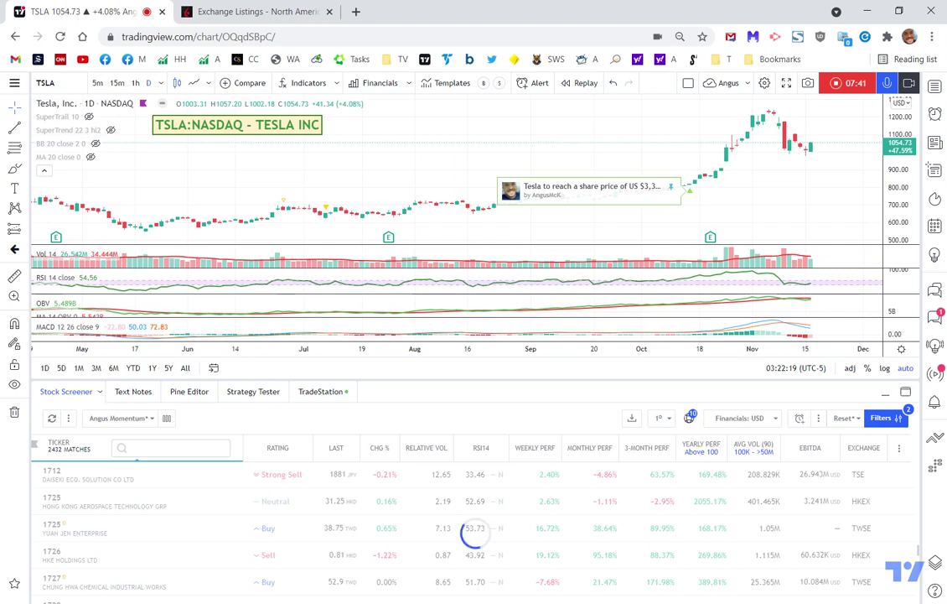
{"action": "left_click", "coordinate": [775, 418]}
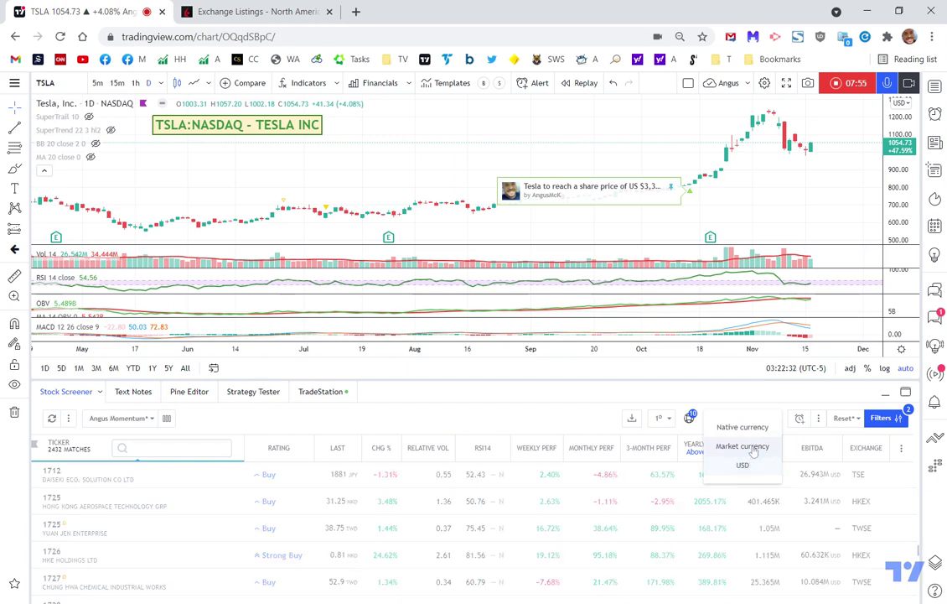
{"action": "left_click", "coordinate": [754, 450]}
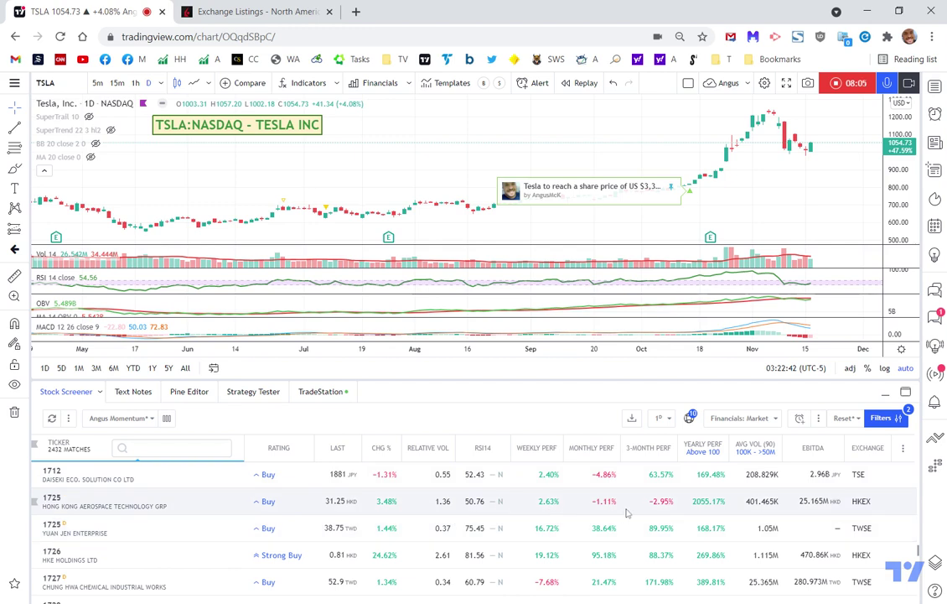
Sort matches by Yearly Perf descending so NBMFF at 36200% leads the list
{"action": "left_click", "coordinate": [699, 449]}
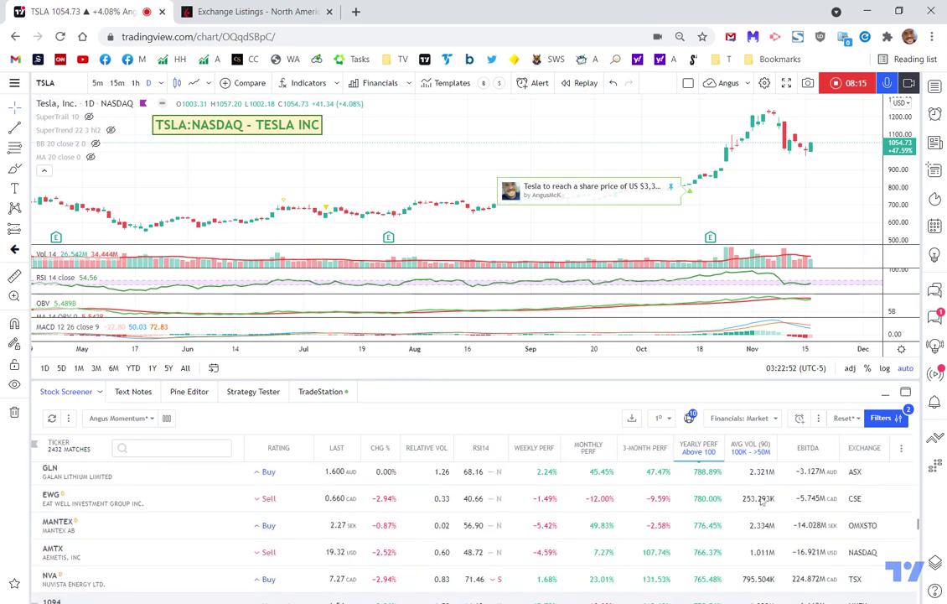
{"action": "scroll", "coordinate": [767, 501], "scroll_direction": "up", "scroll_amount": 15}
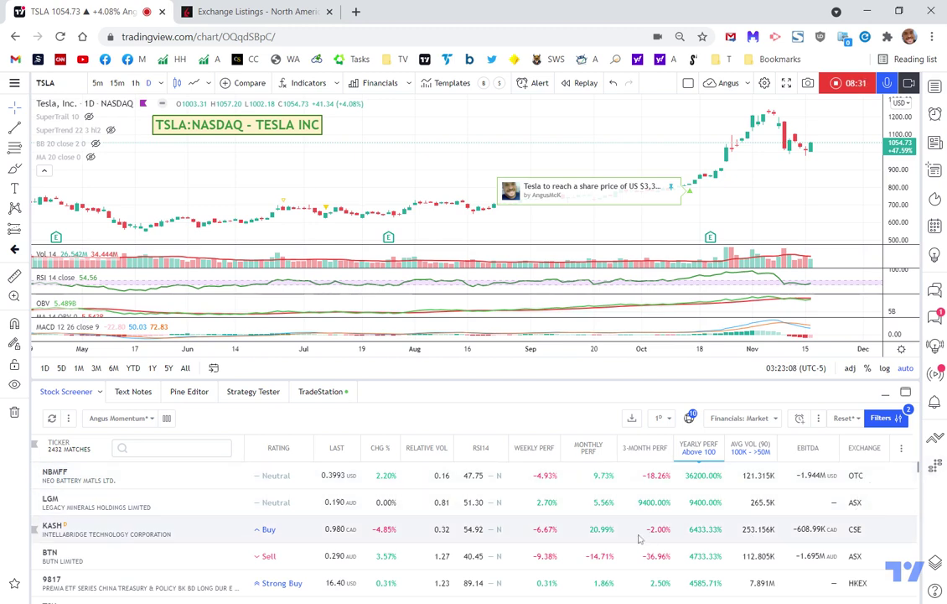
Load the KASH (Intellabridge Technology) chart, then browse down the matches and back up
{"action": "left_click", "coordinate": [880, 531]}
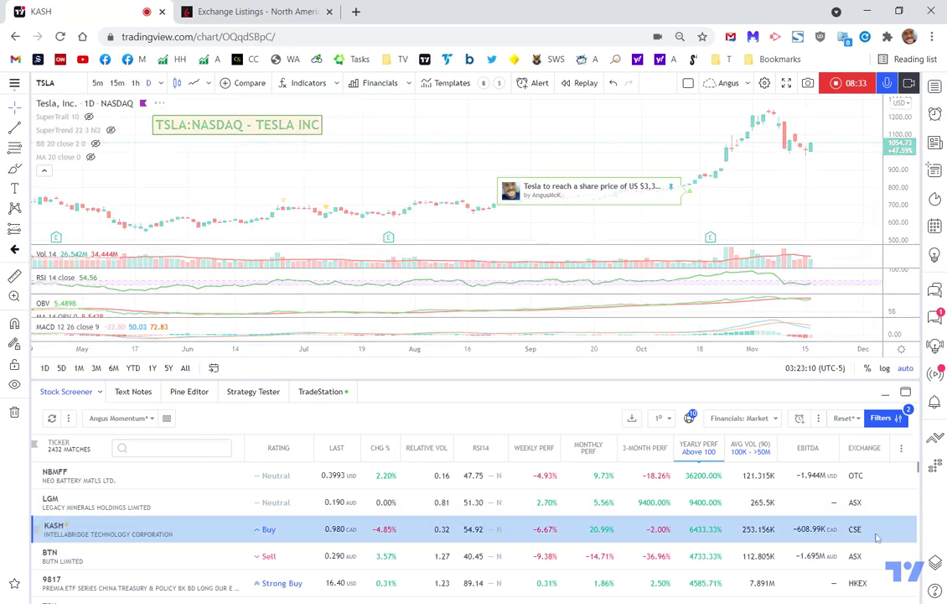
{"action": "scroll", "coordinate": [879, 528], "scroll_direction": "down", "scroll_amount": 2}
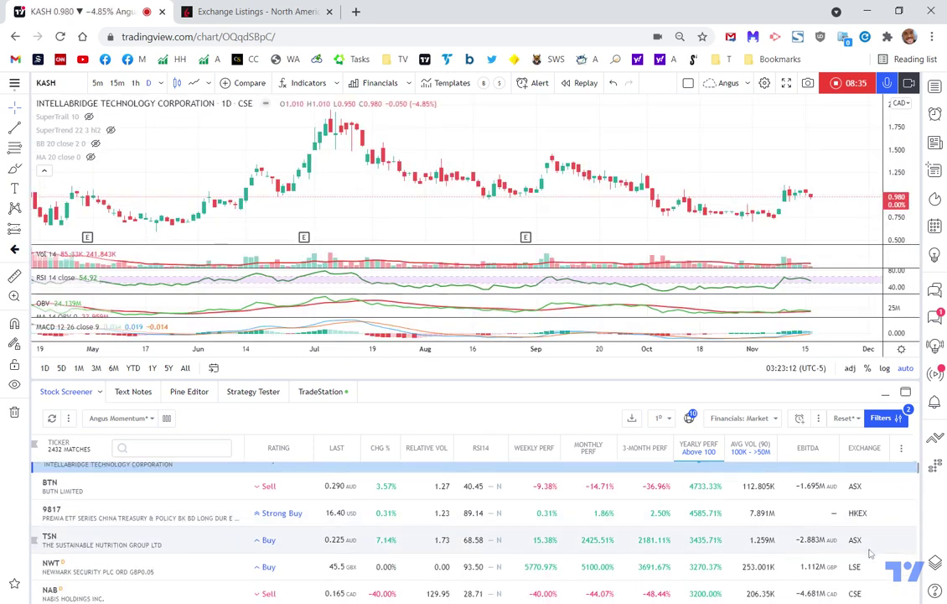
{"action": "scroll", "coordinate": [867, 555], "scroll_direction": "down", "scroll_amount": 3}
{"action": "scroll", "coordinate": [784, 572], "scroll_direction": "down", "scroll_amount": 2}
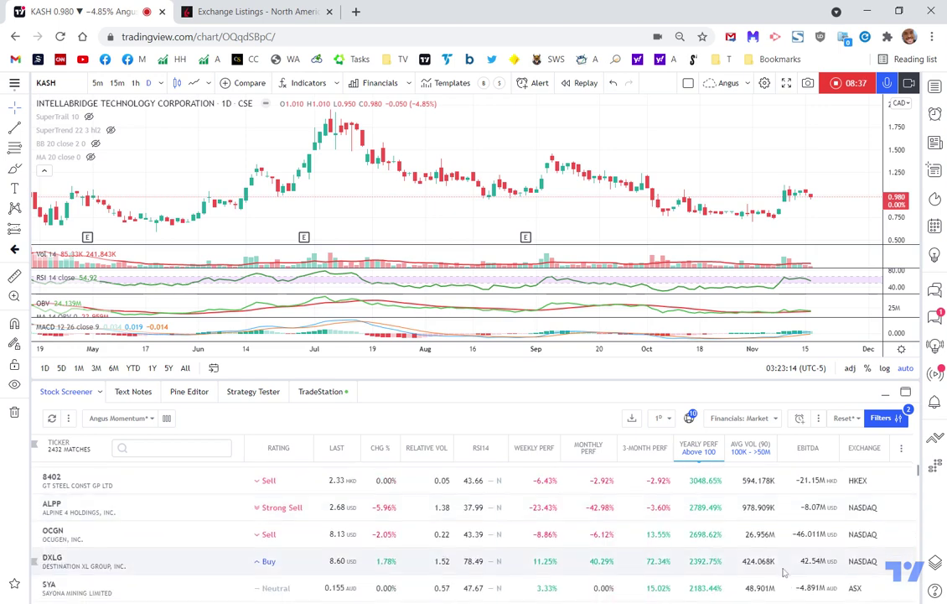
{"action": "scroll", "coordinate": [793, 531], "scroll_direction": "down", "scroll_amount": 3}
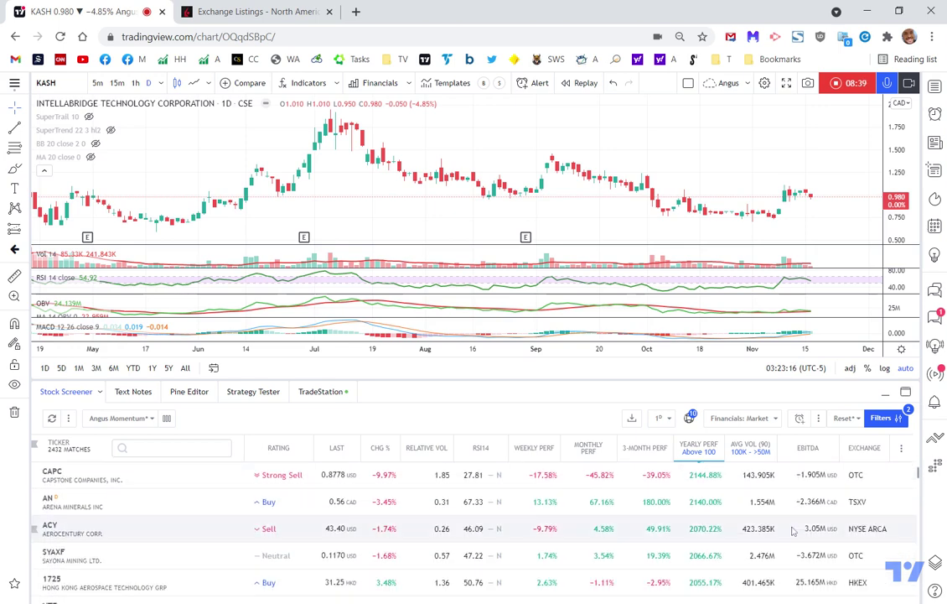
{"action": "scroll", "coordinate": [792, 530], "scroll_direction": "down", "scroll_amount": 6}
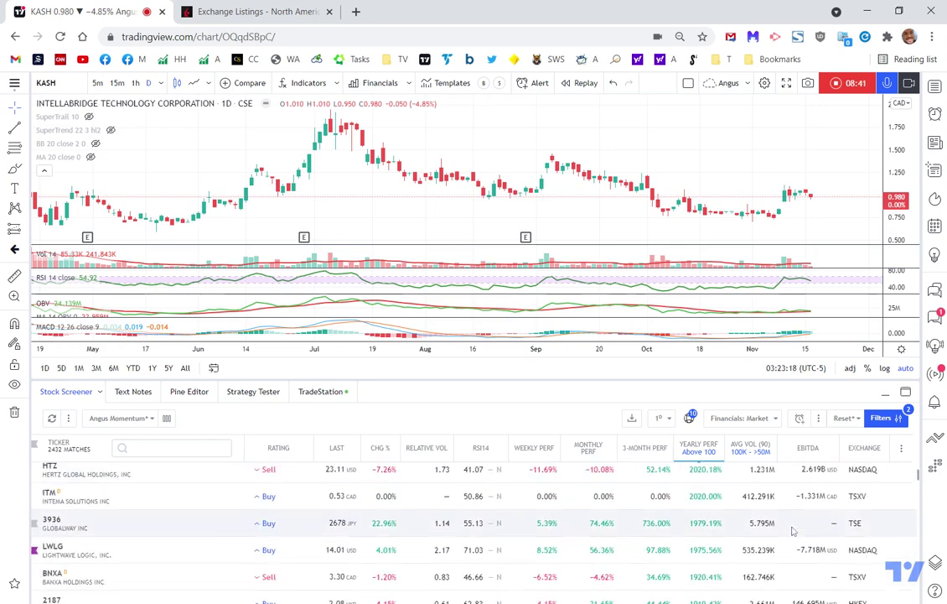
{"action": "scroll", "coordinate": [792, 531], "scroll_direction": "down", "scroll_amount": 5}
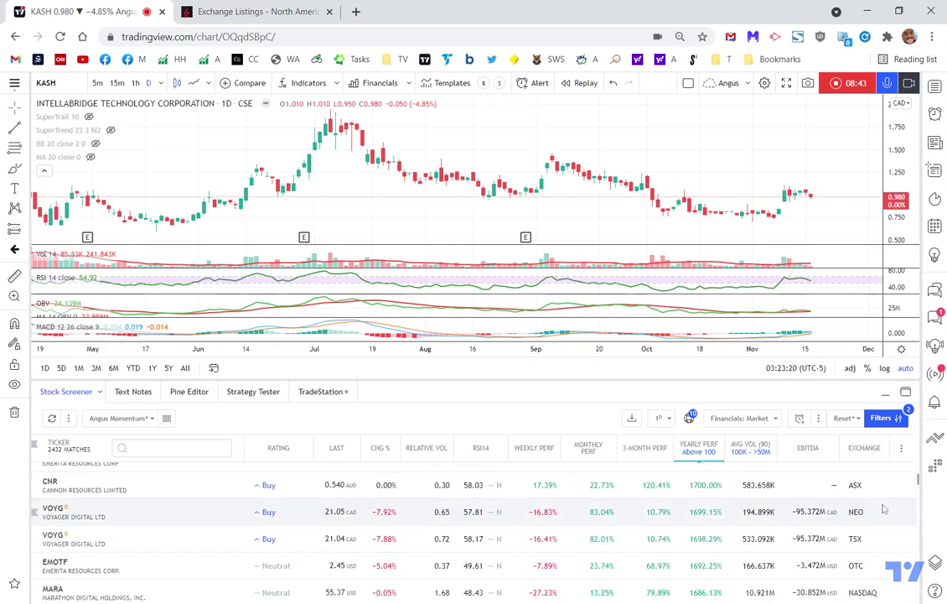
{"action": "scroll", "coordinate": [869, 545], "scroll_direction": "up", "scroll_amount": 5}
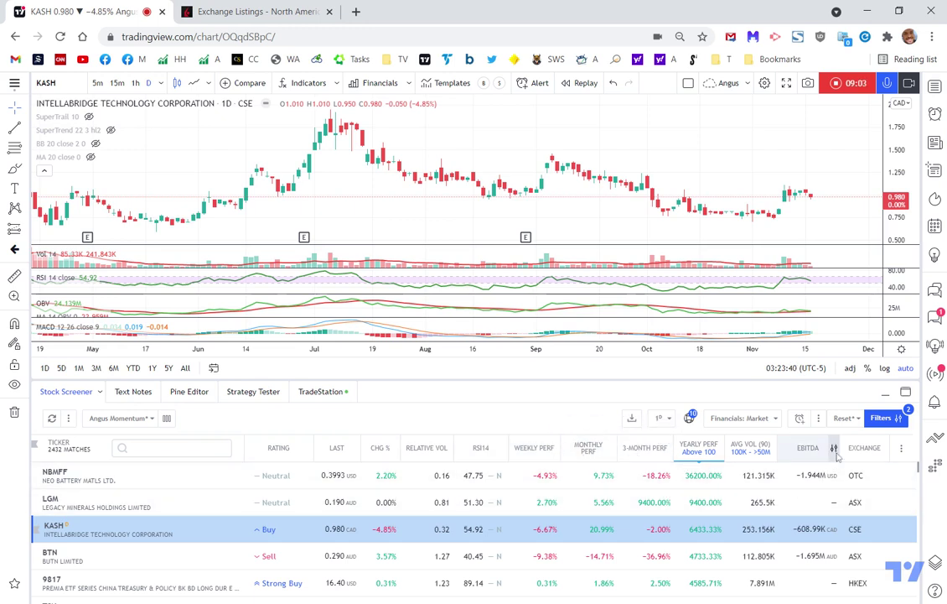
Set the EBITDA filter minimum to 10M
{"action": "left_click", "coordinate": [835, 451]}
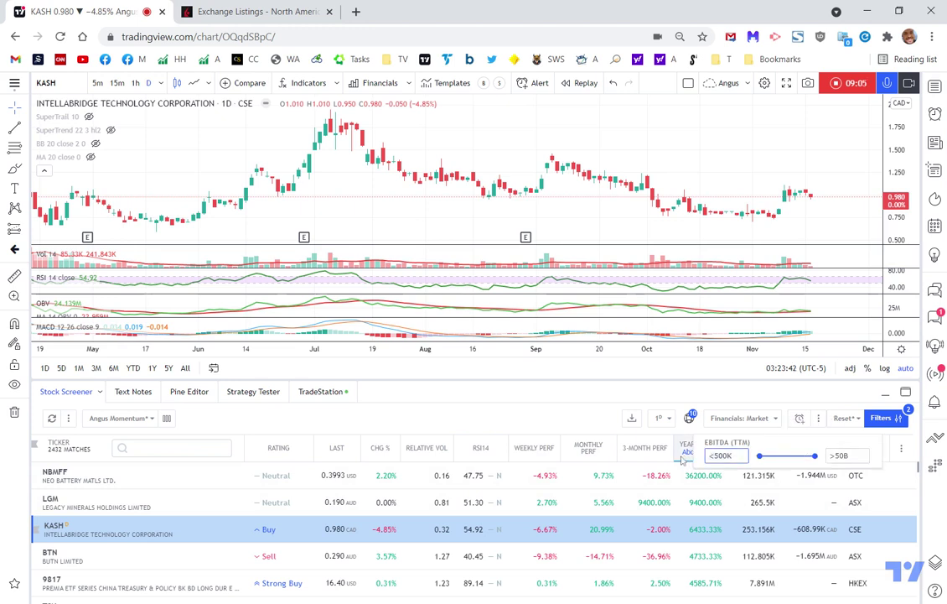
{"action": "type", "text": "10M"}
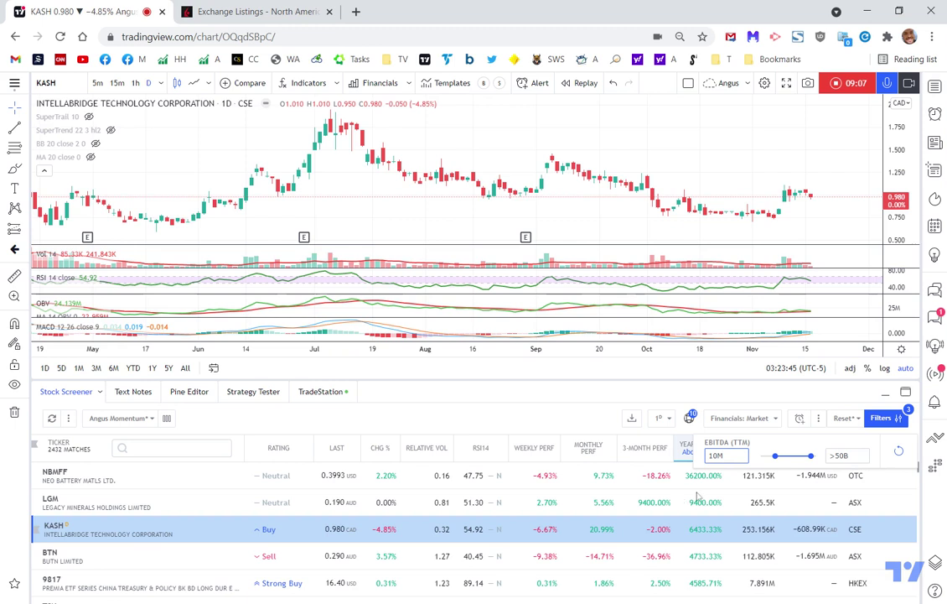
{"action": "left_click", "coordinate": [541, 421]}
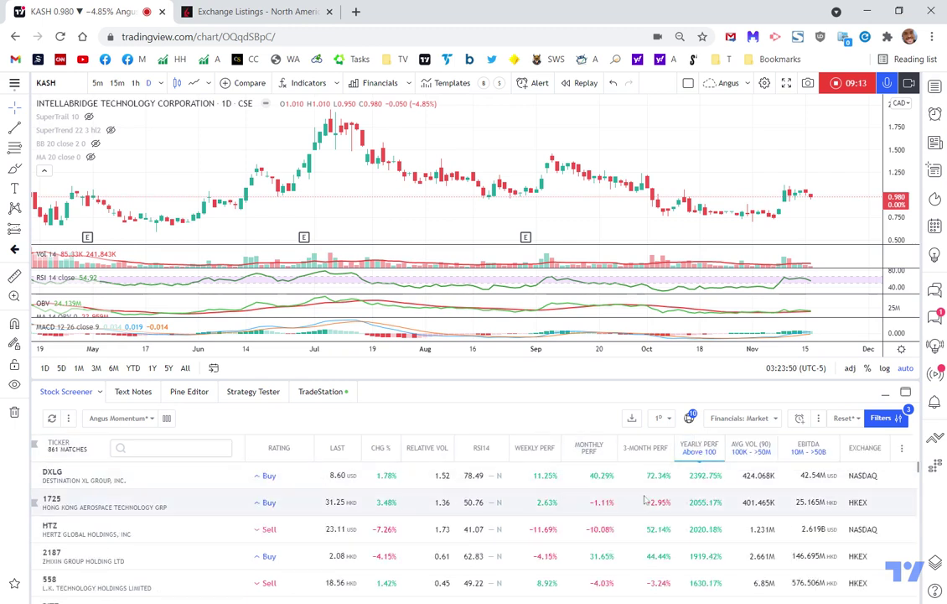
Review the EBITDA-filtered matches, then reset the EBITDA minimum to no limit
{"action": "scroll", "coordinate": [851, 507], "scroll_direction": "down", "scroll_amount": 10}
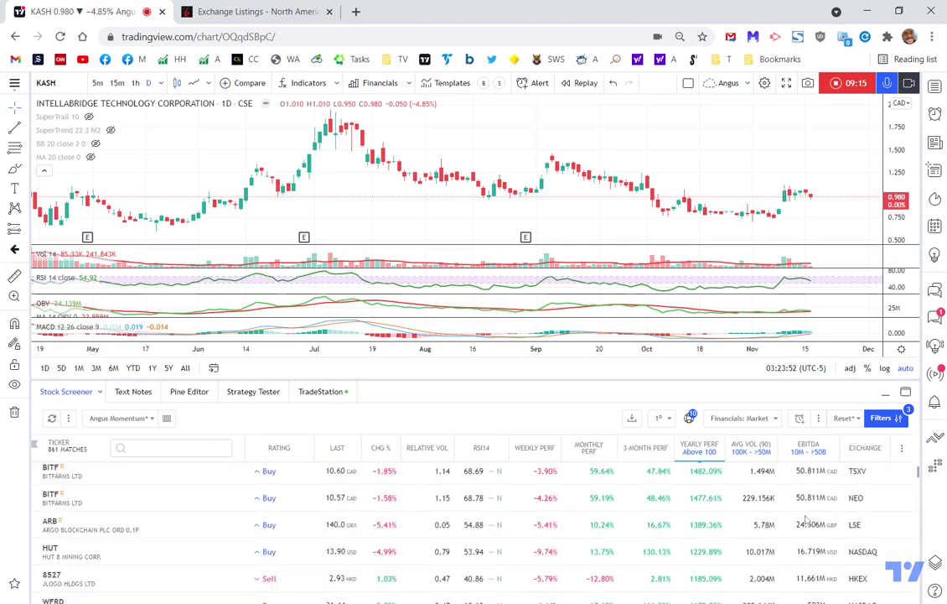
{"action": "scroll", "coordinate": [806, 520], "scroll_direction": "down", "scroll_amount": 10}
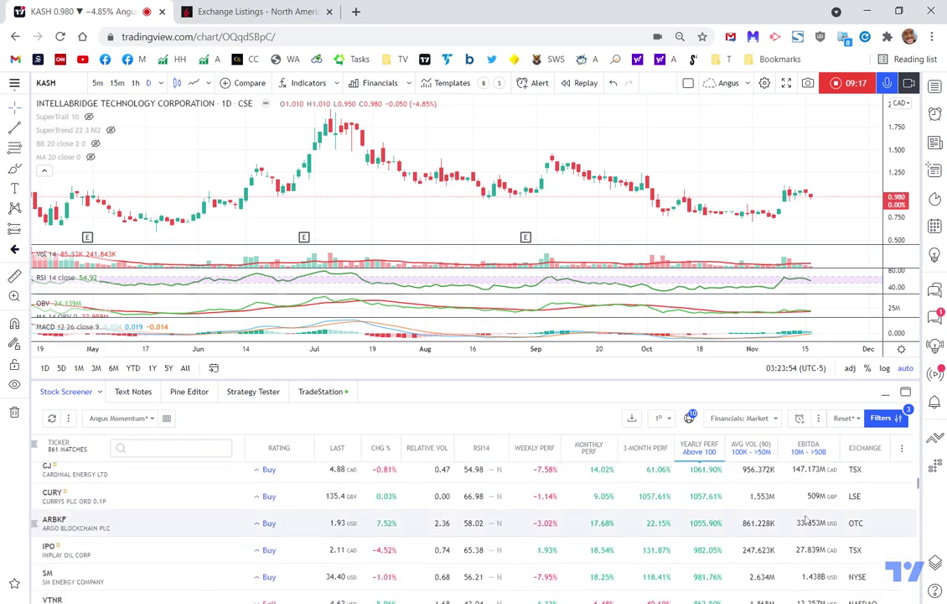
{"action": "scroll", "coordinate": [807, 520], "scroll_direction": "down", "scroll_amount": 10}
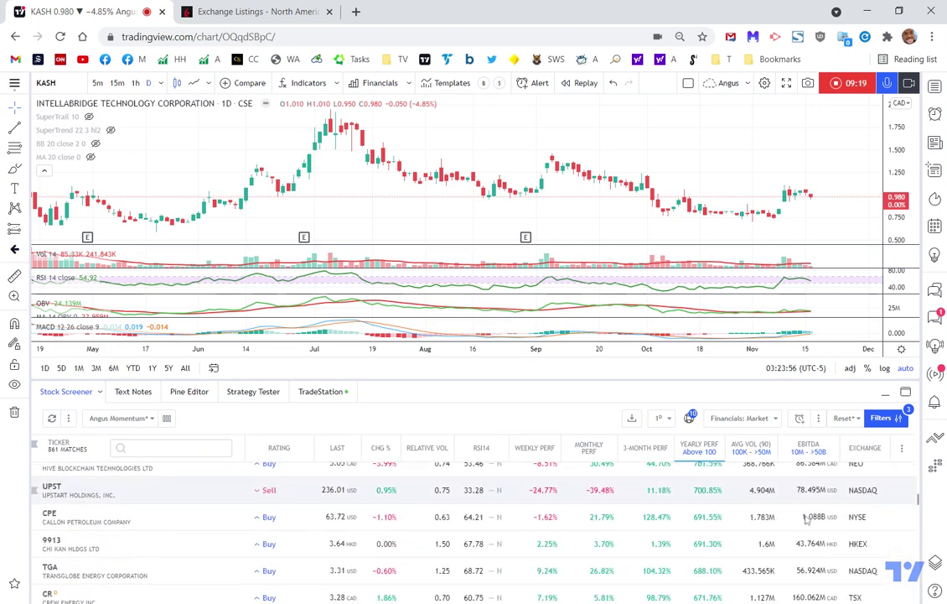
{"action": "scroll", "coordinate": [807, 520], "scroll_direction": "down", "scroll_amount": 10}
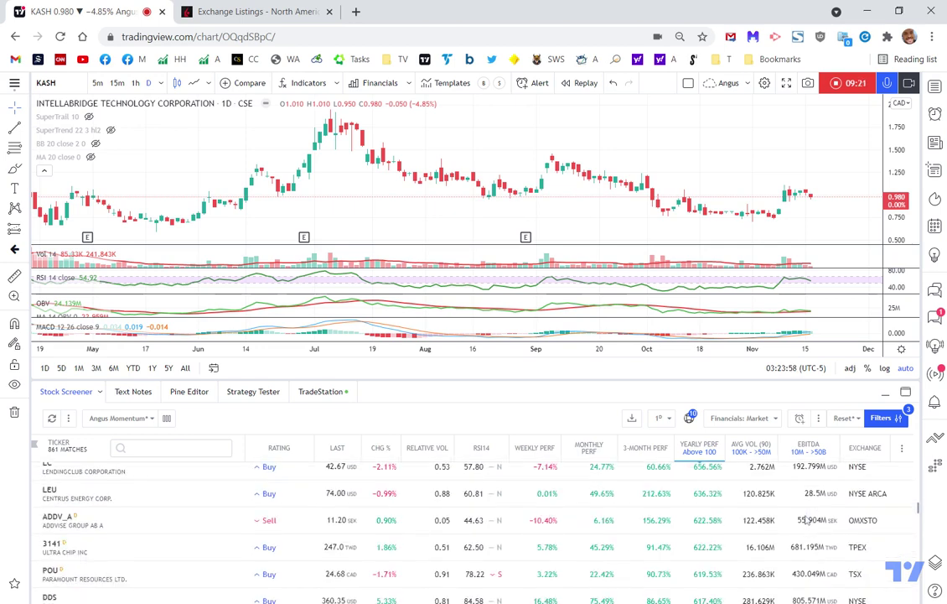
{"action": "scroll", "coordinate": [806, 520], "scroll_direction": "down", "scroll_amount": 10}
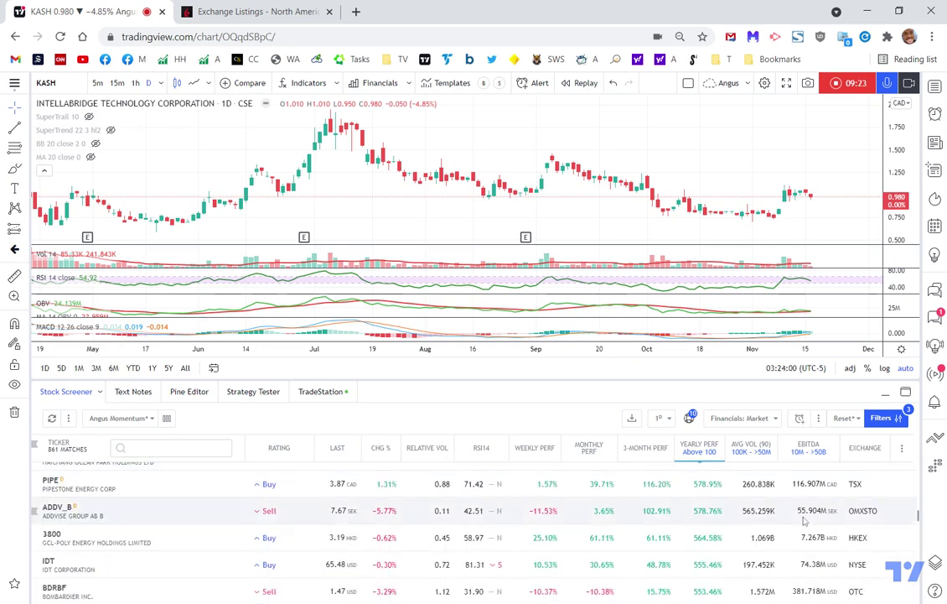
{"action": "scroll", "coordinate": [805, 519], "scroll_direction": "up", "scroll_amount": 20}
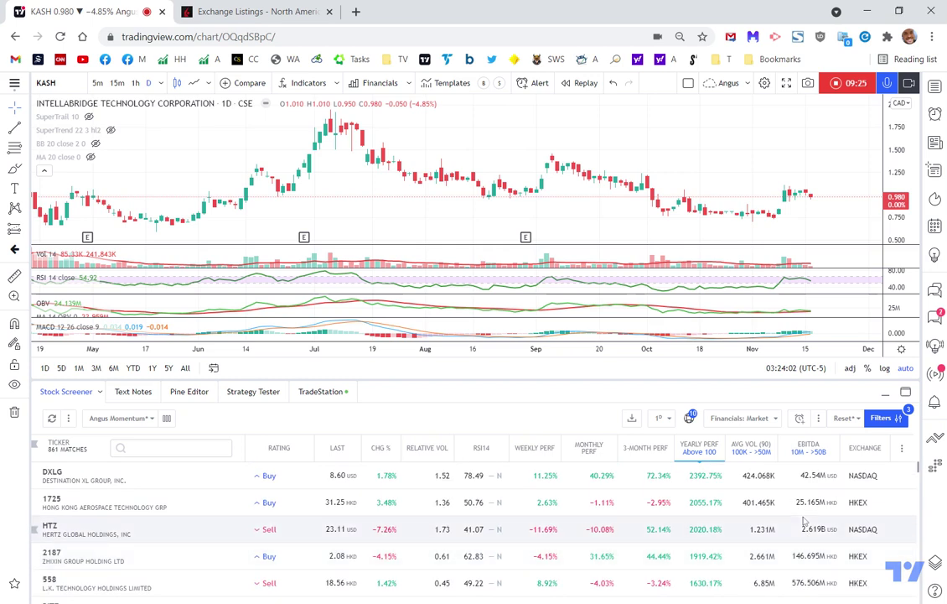
{"action": "left_click", "coordinate": [813, 452]}
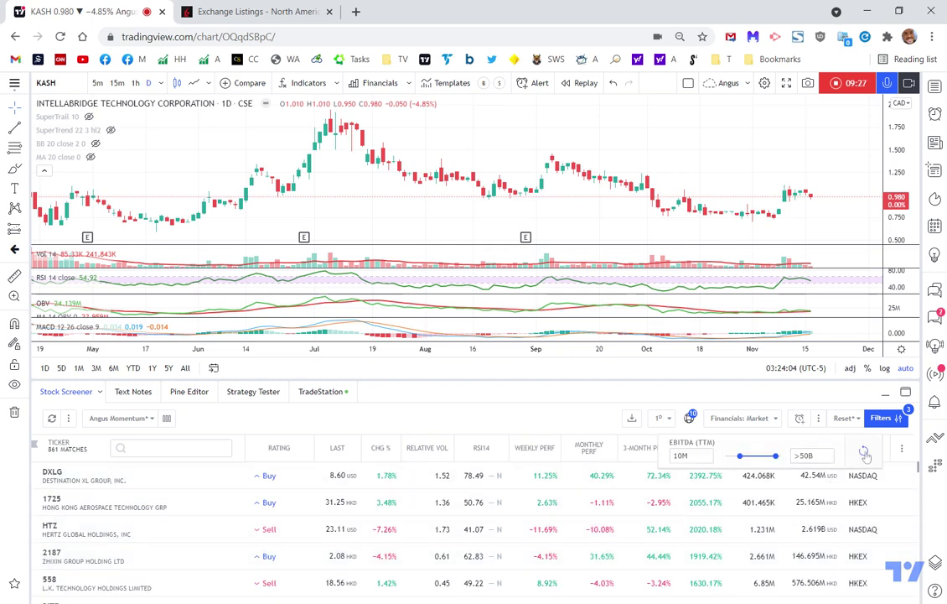
{"action": "left_click", "coordinate": [864, 454]}
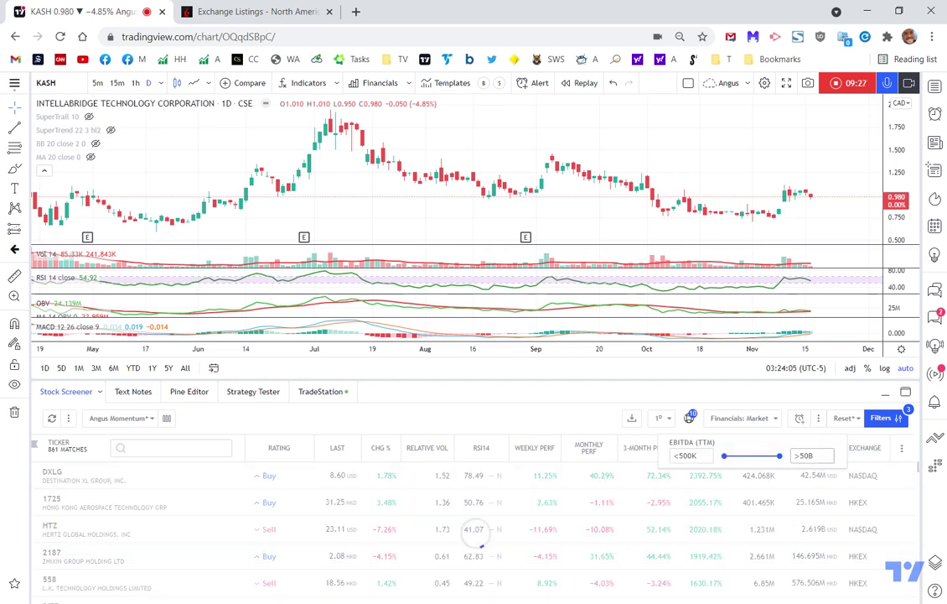
Remove the OBV, RSI and Volume panes, enlarge MACD, and load the LGM chart
{"action": "left_click", "coordinate": [510, 421]}
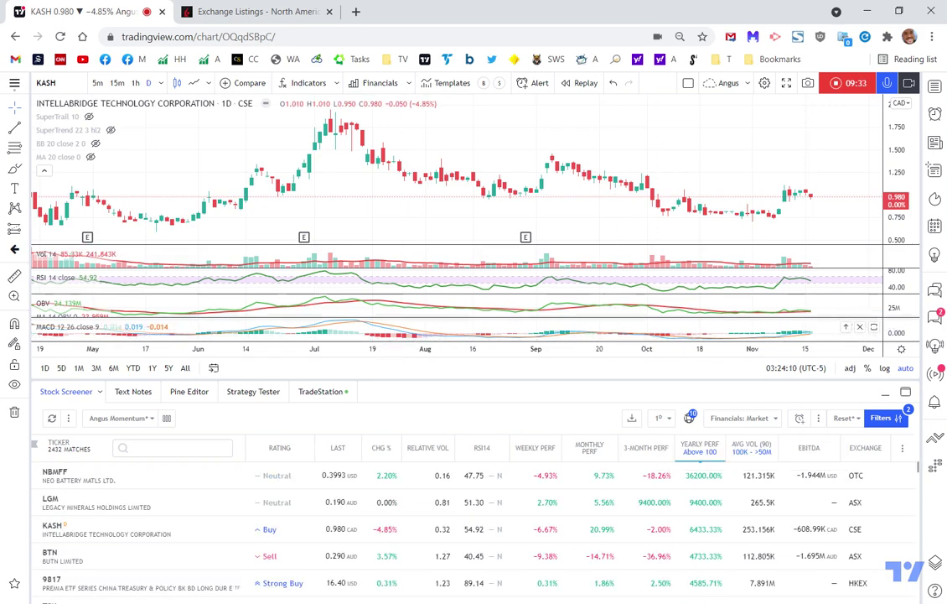
{"action": "left_click", "coordinate": [859, 302]}
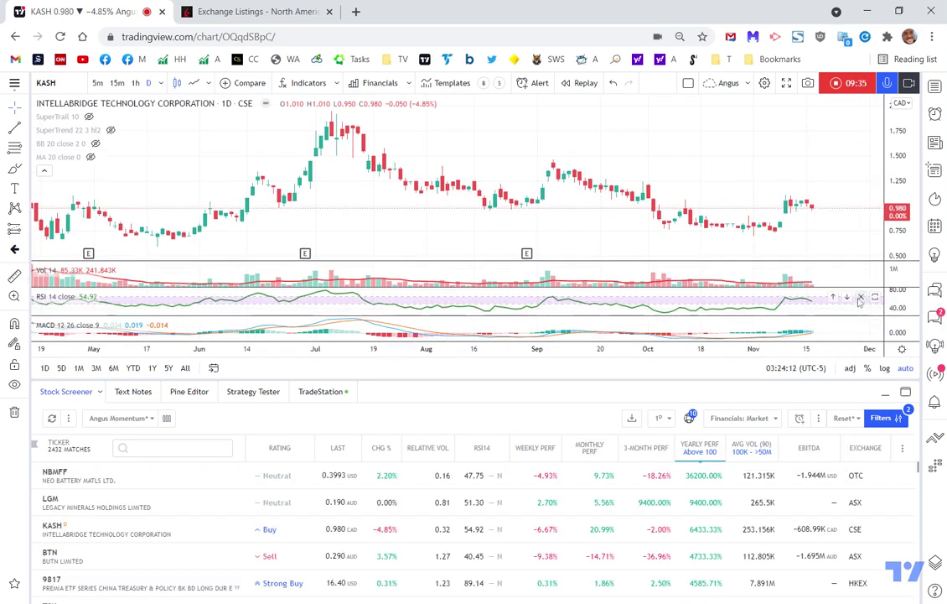
{"action": "left_click", "coordinate": [860, 300]}
{"action": "left_click", "coordinate": [860, 293]}
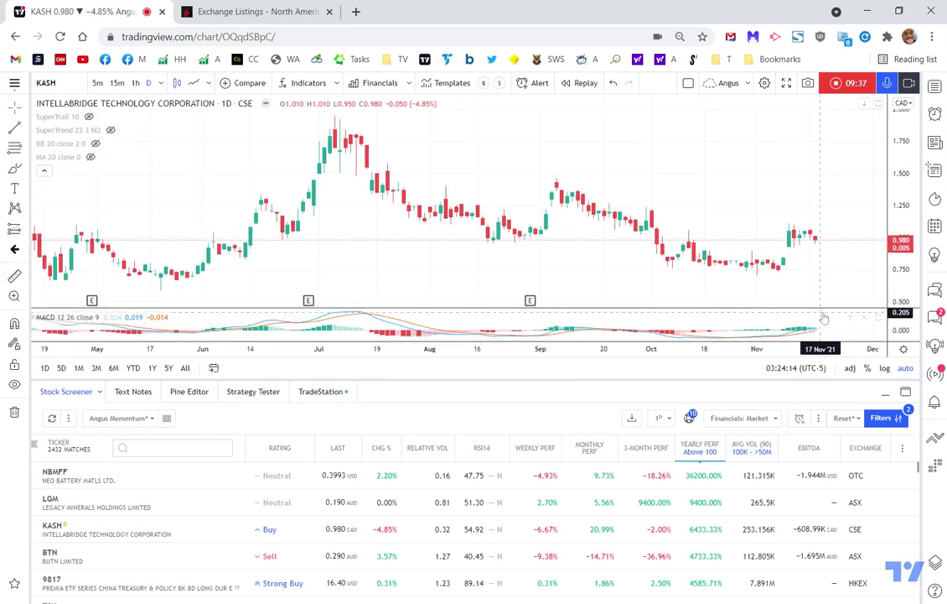
{"action": "left_click_drag", "start_coordinate": [820, 309], "coordinate": [805, 234]}
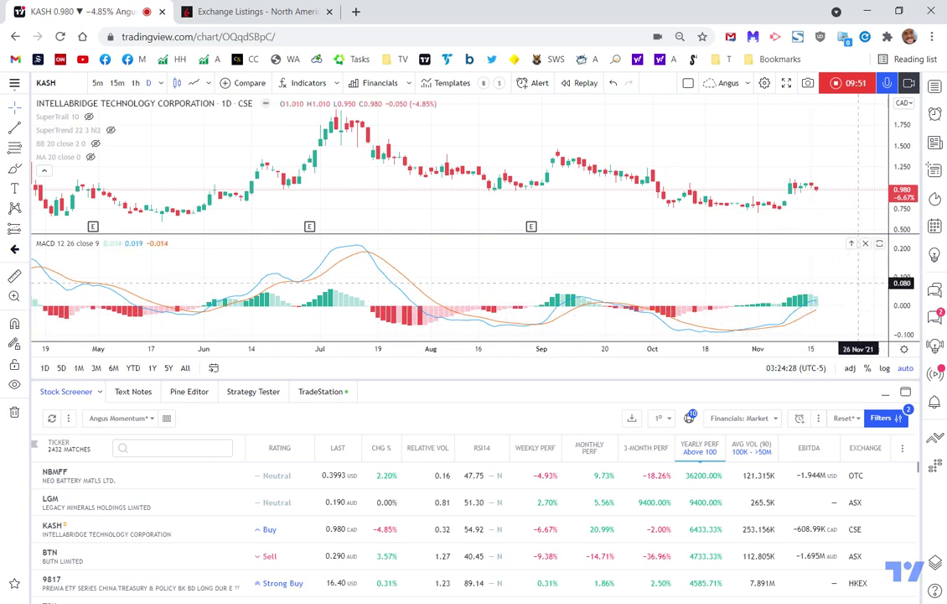
{"action": "left_click", "coordinate": [77, 502]}
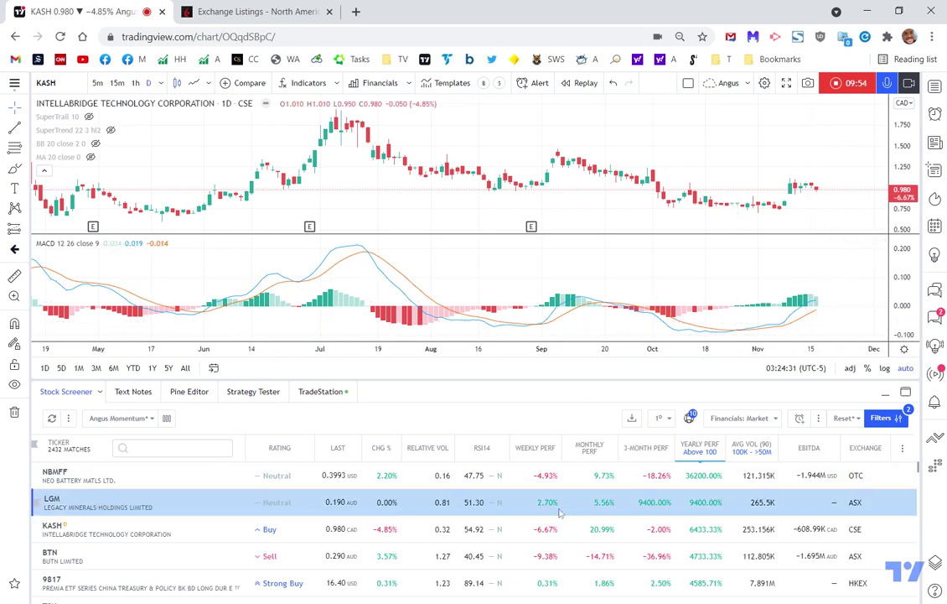
Add the MACD Level (12, 26) column to the screener
{"action": "left_click", "coordinate": [903, 449]}
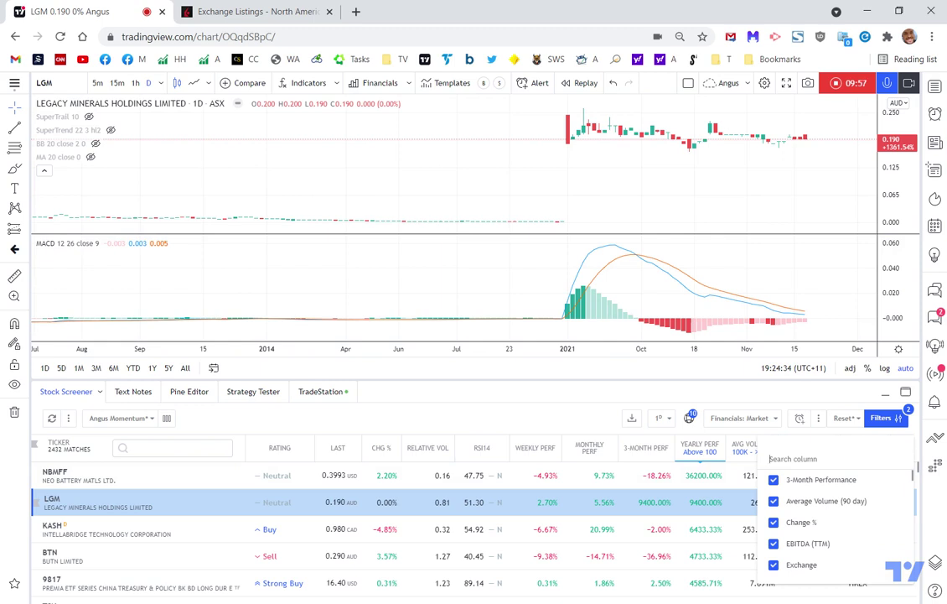
{"action": "type", "text": "macd"}
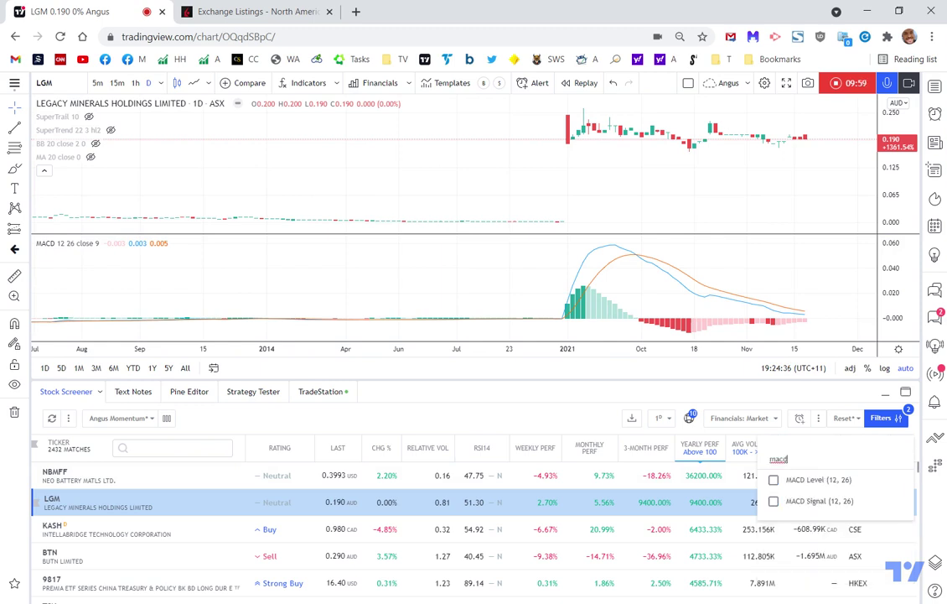
{"action": "left_click", "coordinate": [775, 480]}
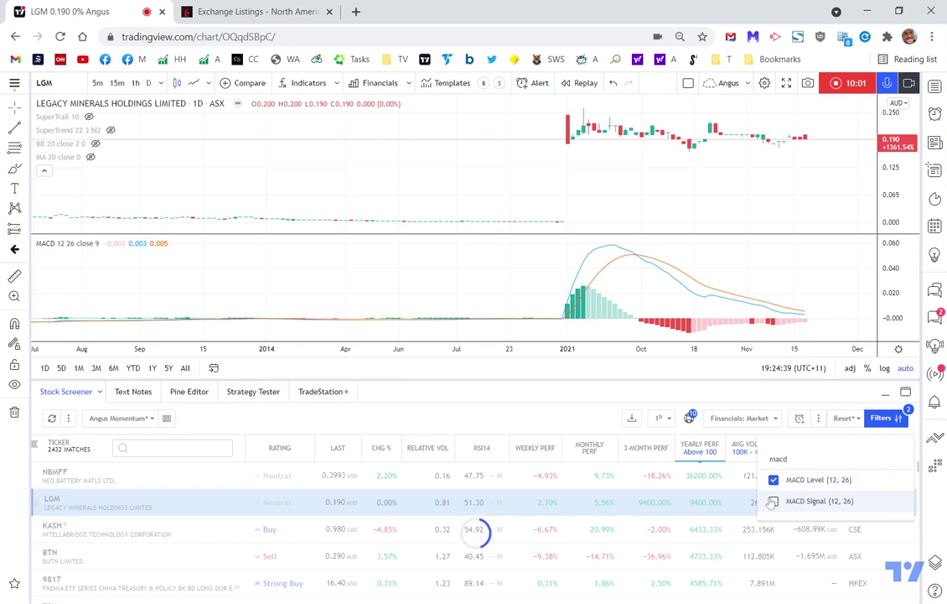
{"action": "left_click", "coordinate": [843, 459]}
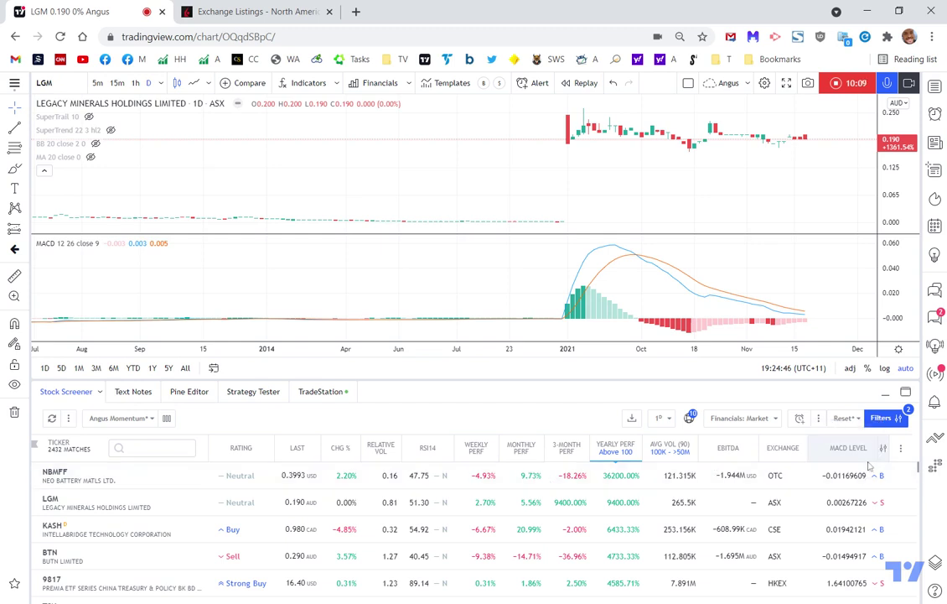
Filter MACD Level to Crosses Up MACD Signal (12, 26), leaving 62 matches
{"action": "left_click", "coordinate": [885, 449]}
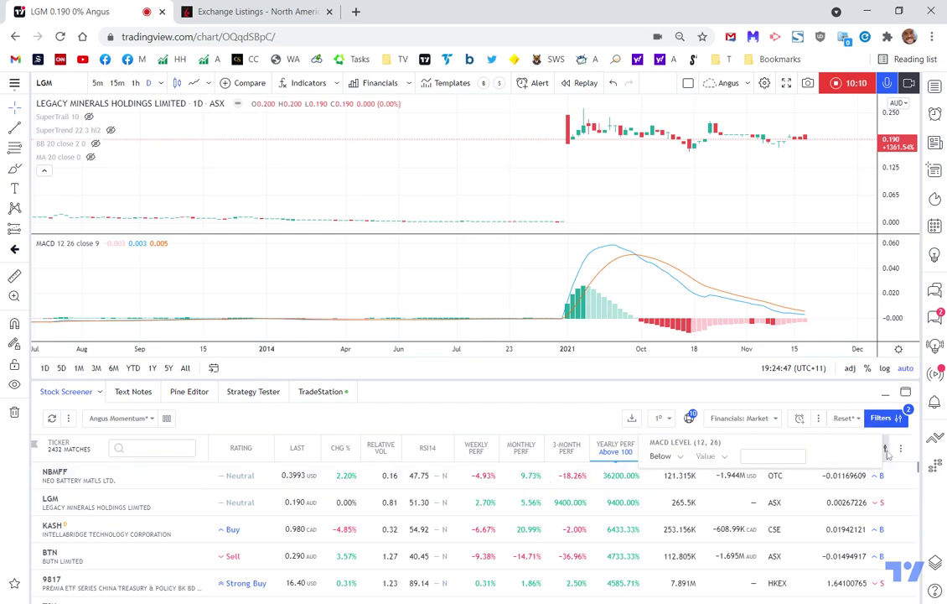
{"action": "left_click", "coordinate": [679, 457]}
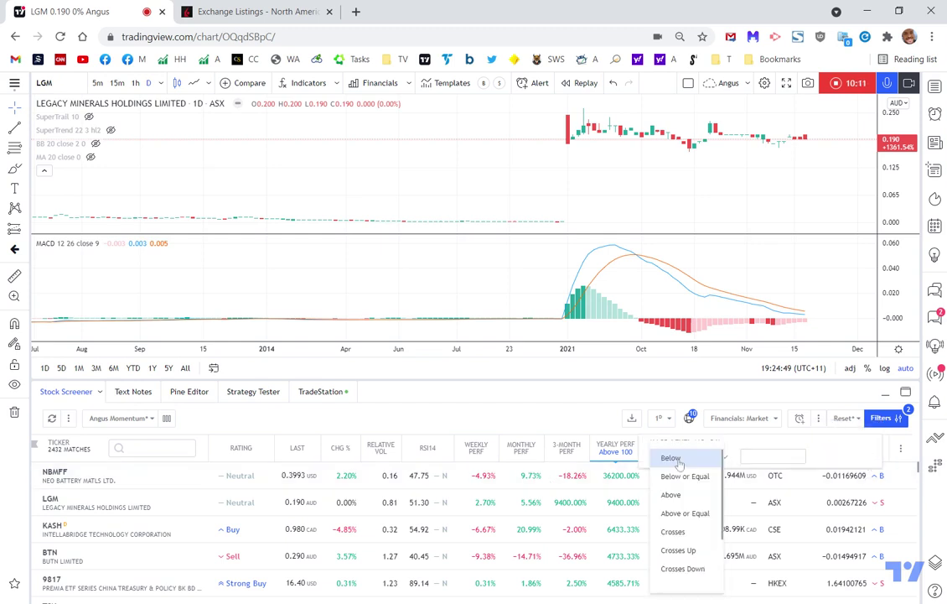
{"action": "left_click", "coordinate": [688, 550]}
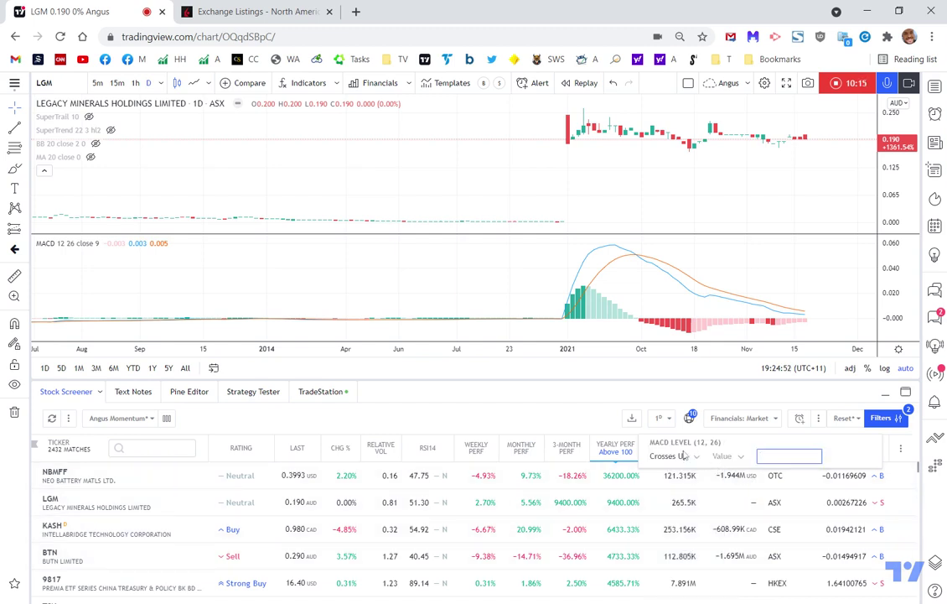
{"action": "left_click", "coordinate": [741, 457]}
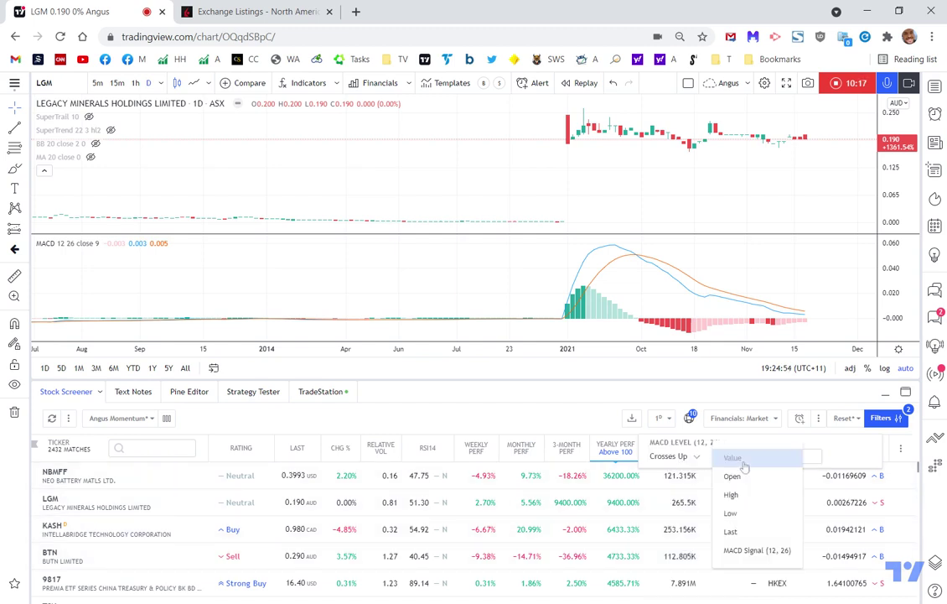
{"action": "left_click", "coordinate": [745, 548]}
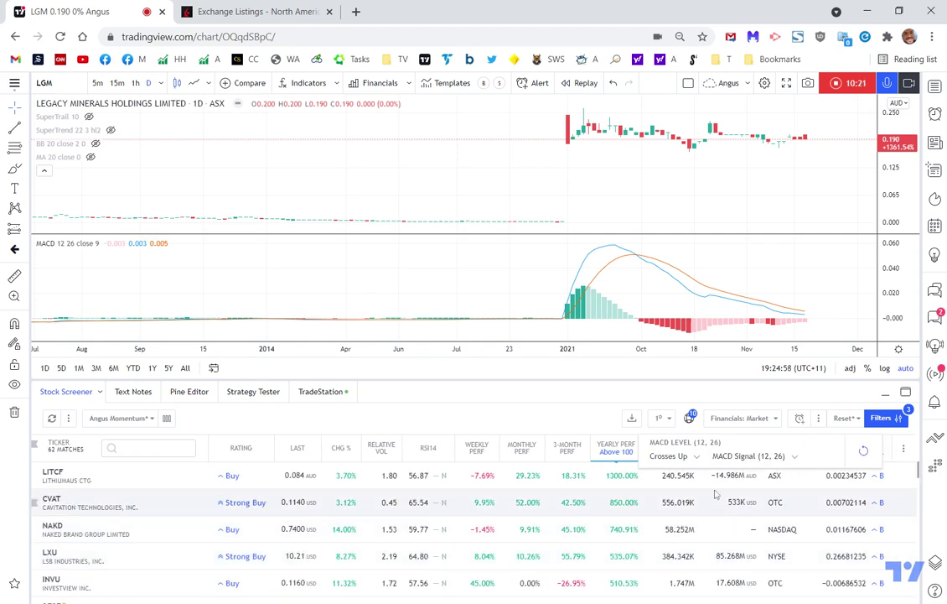
Load the LITCF (Lithiumaus CTG) chart and zoom into recent bars to see its MACD crossover
{"action": "left_click", "coordinate": [90, 478]}
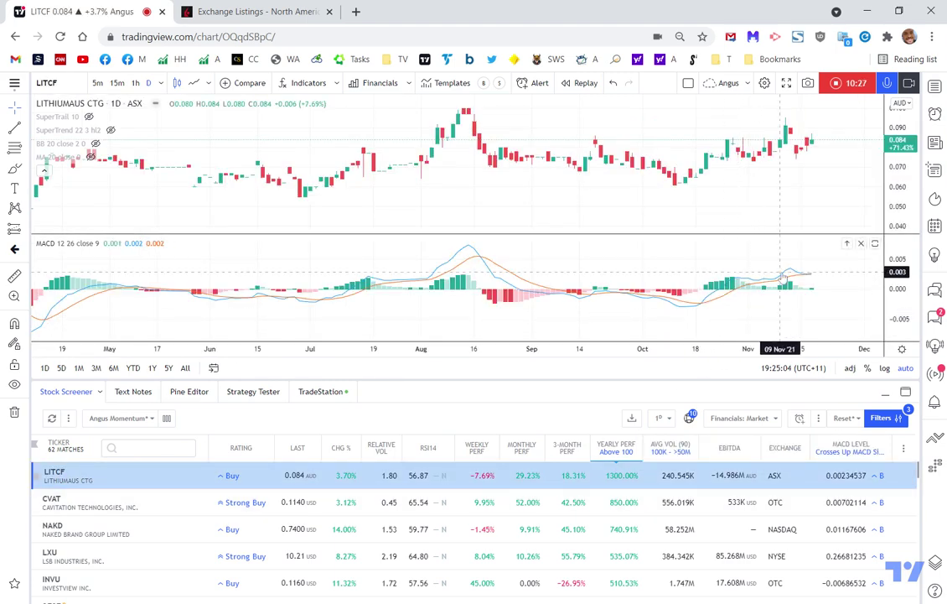
{"action": "scroll", "coordinate": [765, 302], "scroll_direction": "up", "scroll_amount": 3}
{"action": "scroll", "coordinate": [759, 302], "scroll_direction": "up", "scroll_amount": 2}
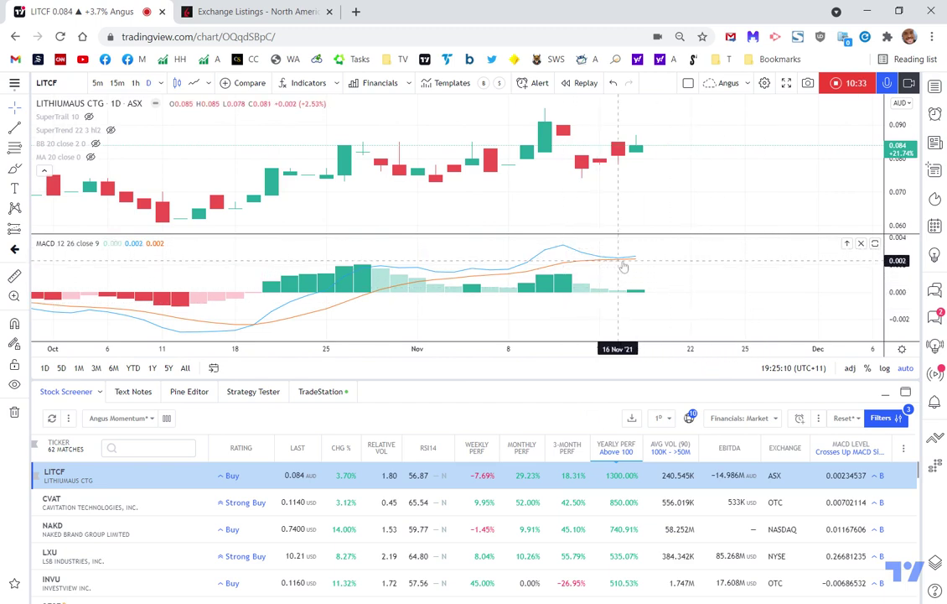
{"action": "scroll", "coordinate": [618, 261], "scroll_direction": "up", "scroll_amount": 1}
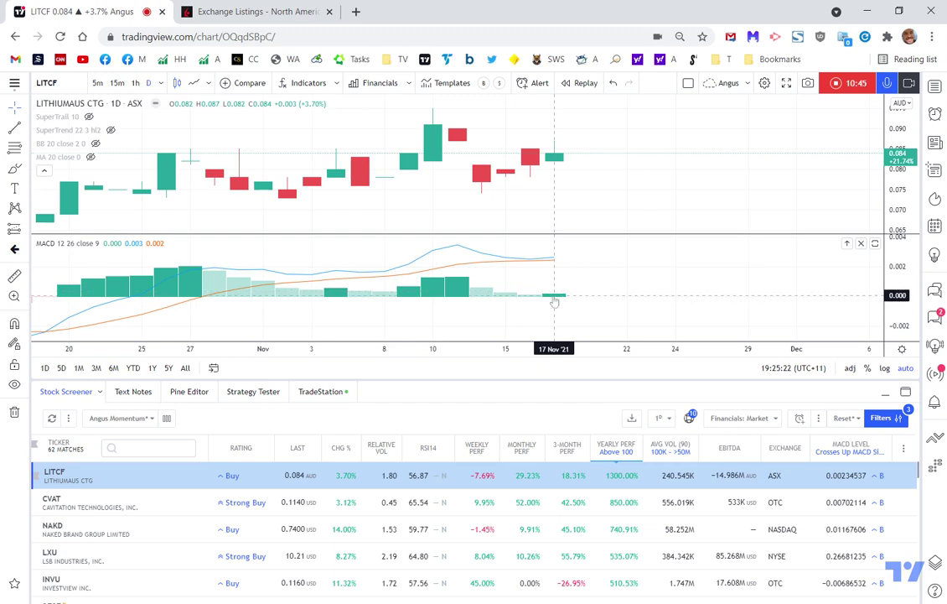
Review the CVAT and NAKD charts over a 1Y range, then load LXU
{"action": "left_click", "coordinate": [137, 504]}
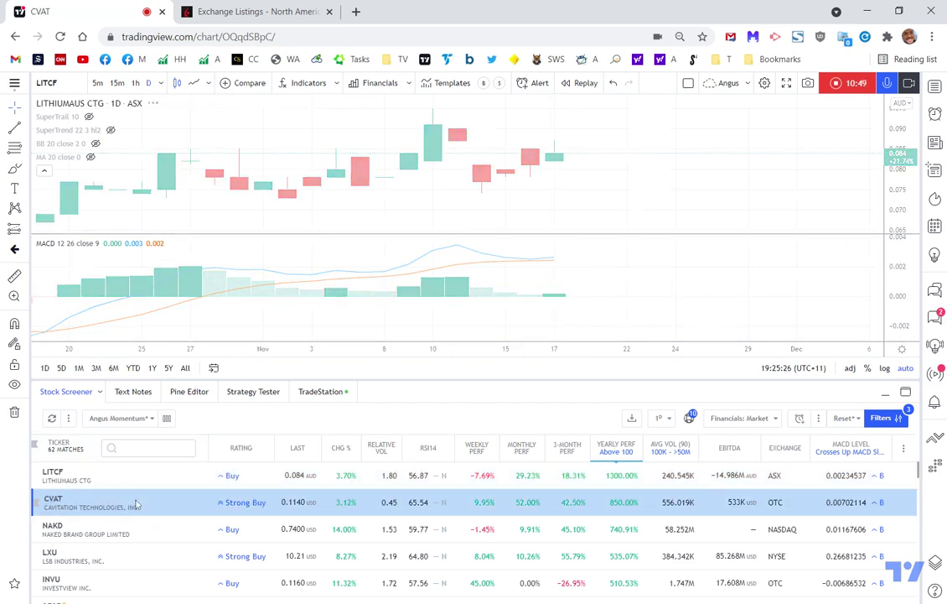
{"action": "left_click", "coordinate": [101, 531]}
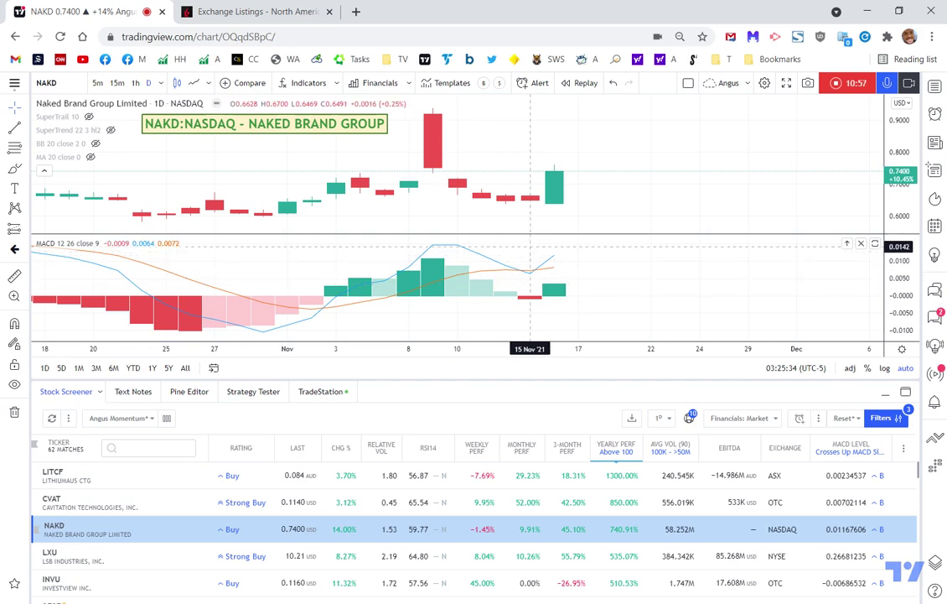
{"action": "scroll", "coordinate": [670, 175], "scroll_direction": "down", "scroll_amount": 4}
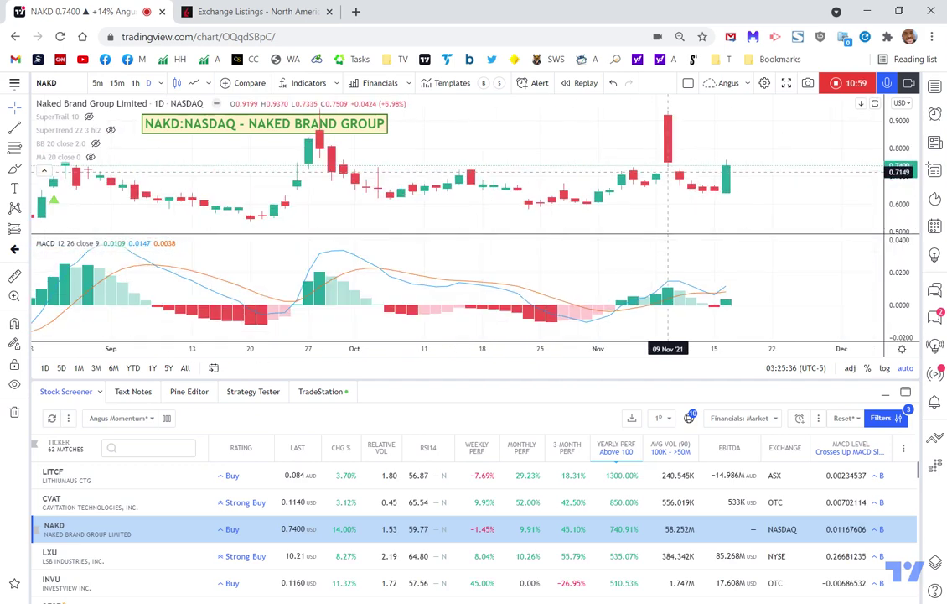
{"action": "scroll", "coordinate": [668, 171], "scroll_direction": "down", "scroll_amount": 5}
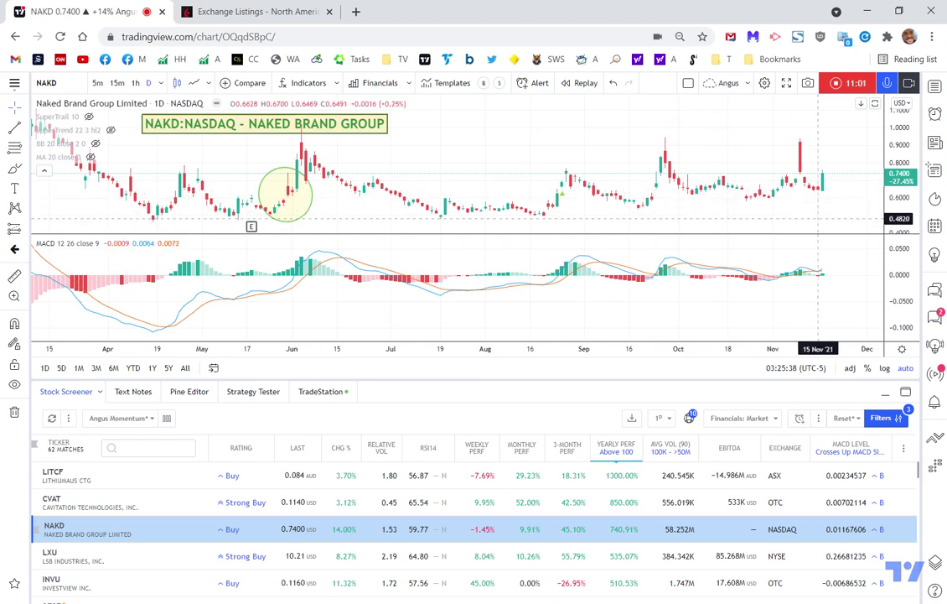
{"action": "scroll", "coordinate": [754, 241], "scroll_direction": "up", "scroll_amount": 2}
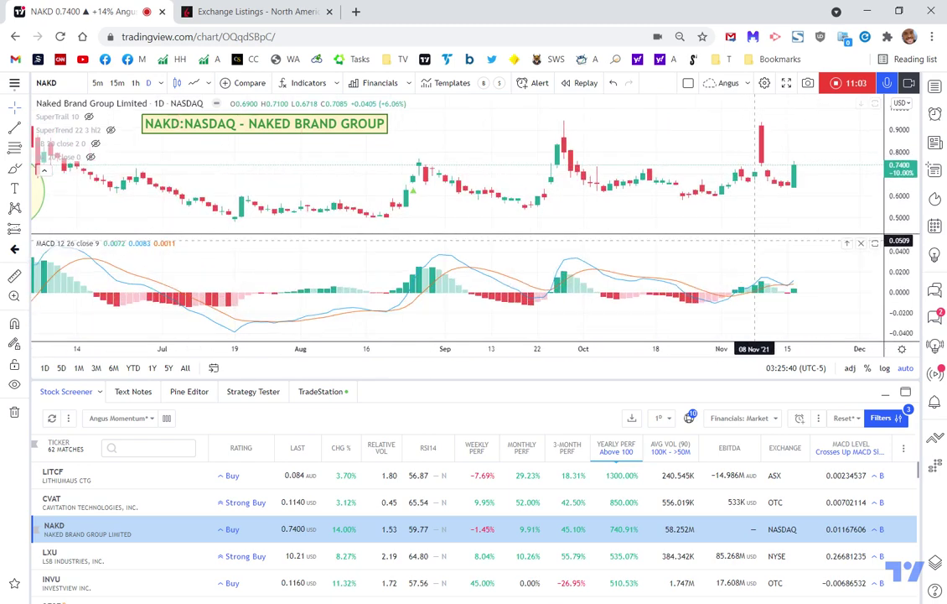
{"action": "scroll", "coordinate": [771, 260], "scroll_direction": "up", "scroll_amount": 1}
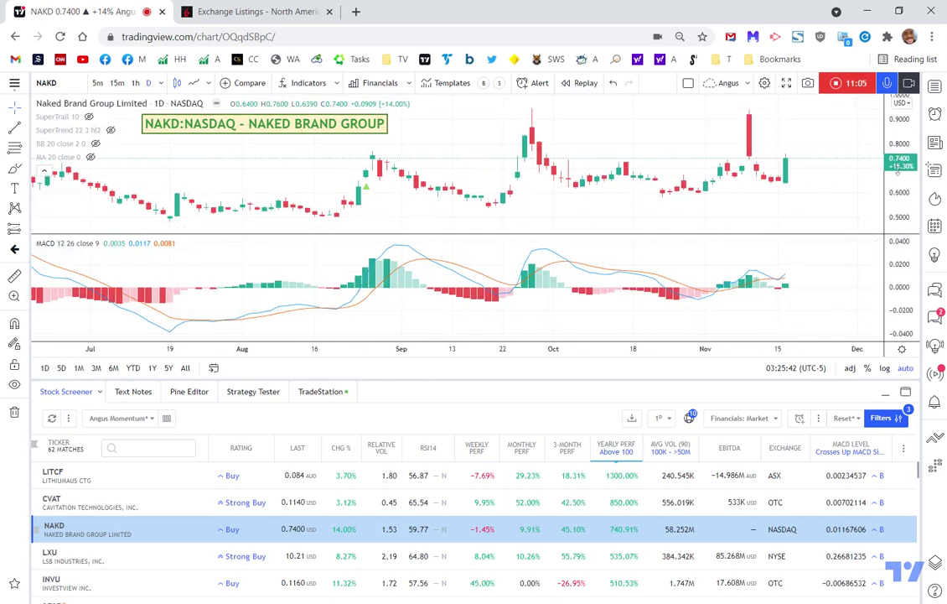
{"action": "left_click", "coordinate": [151, 367]}
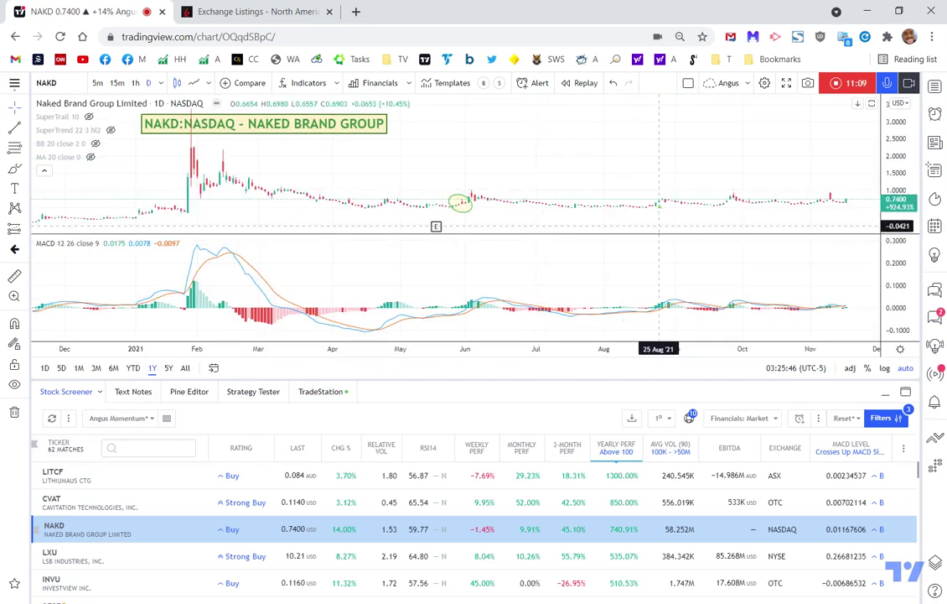
{"action": "scroll", "coordinate": [809, 209], "scroll_direction": "up", "scroll_amount": 5}
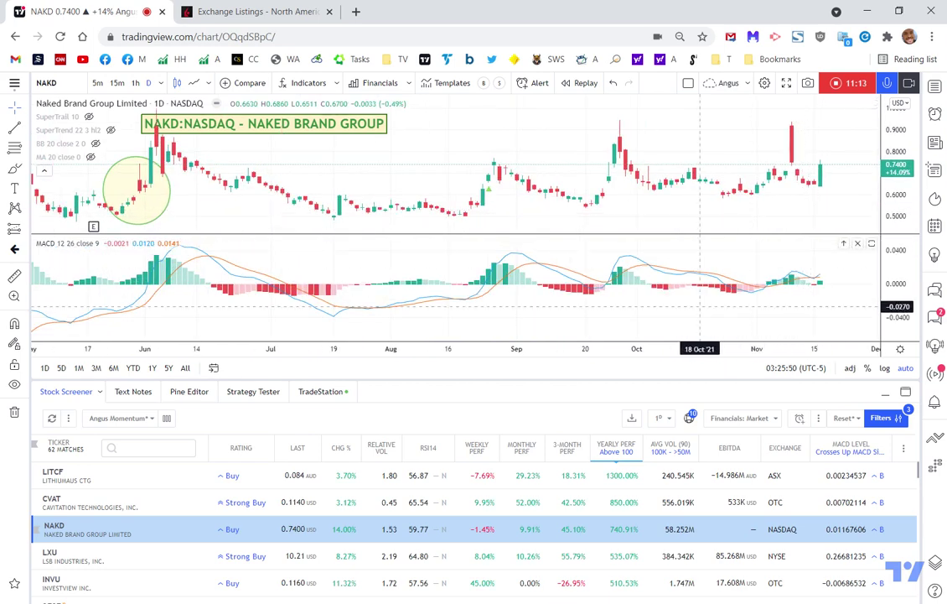
{"action": "left_click", "coordinate": [98, 560]}
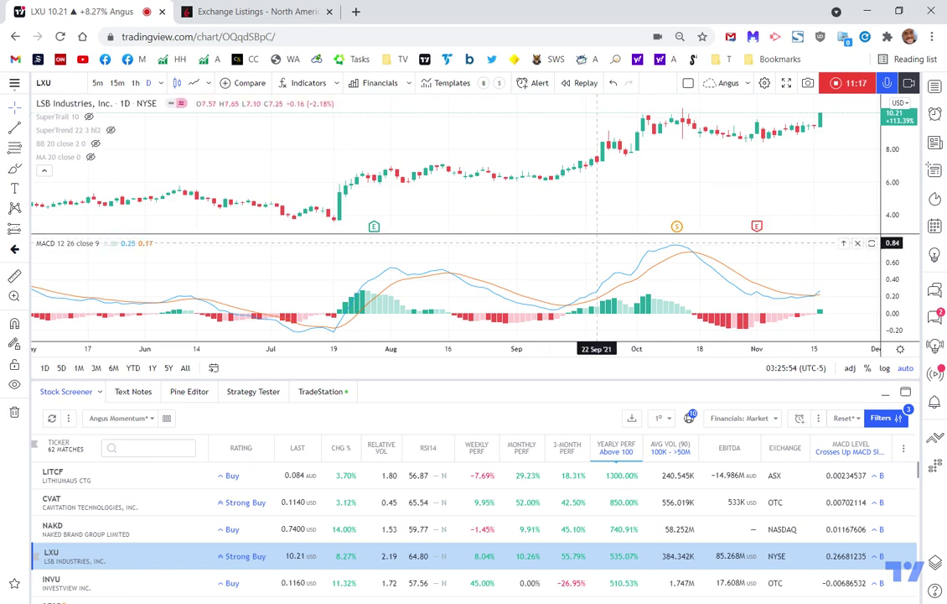
Make the LXU price pane taller by shrinking the screener and MACD panes
{"action": "scroll", "coordinate": [808, 295], "scroll_direction": "up", "scroll_amount": 2}
{"action": "scroll", "coordinate": [807, 298], "scroll_direction": "up", "scroll_amount": 2}
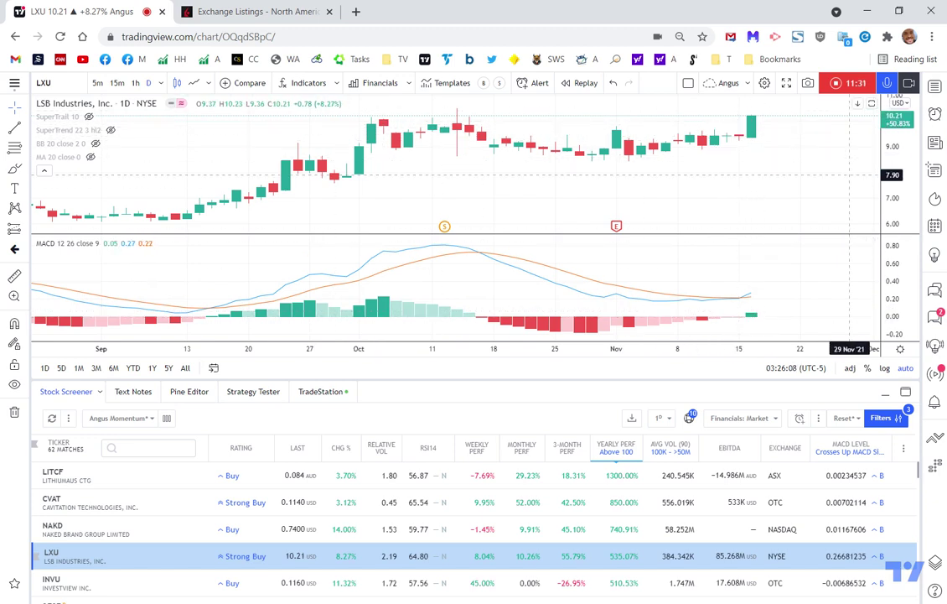
{"action": "scroll", "coordinate": [837, 175], "scroll_direction": "down", "scroll_amount": 5}
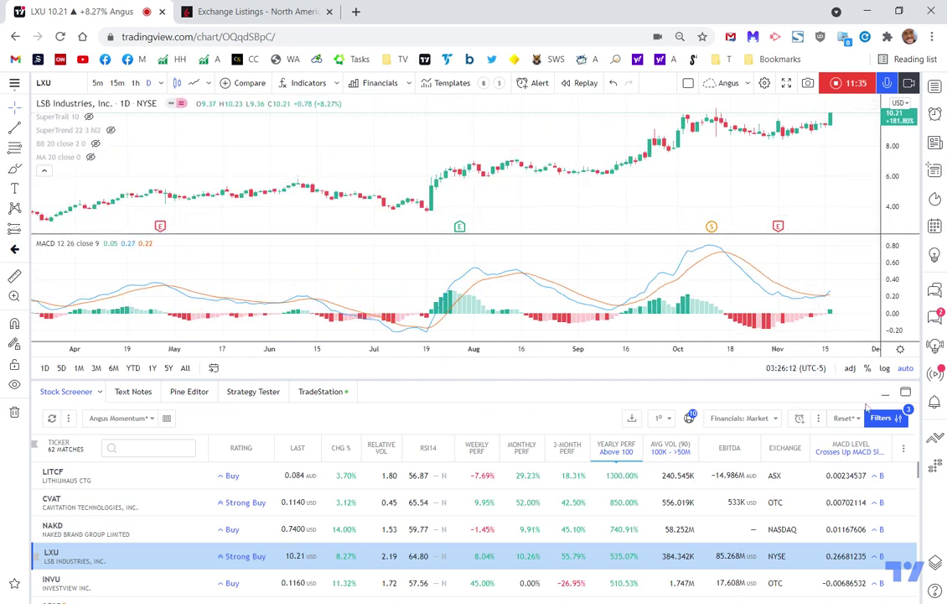
{"action": "left_click_drag", "start_coordinate": [856, 378], "coordinate": [856, 426]}
{"action": "left_click_drag", "start_coordinate": [835, 264], "coordinate": [834, 317]}
{"action": "scroll", "coordinate": [843, 222], "scroll_direction": "up", "scroll_amount": 2}
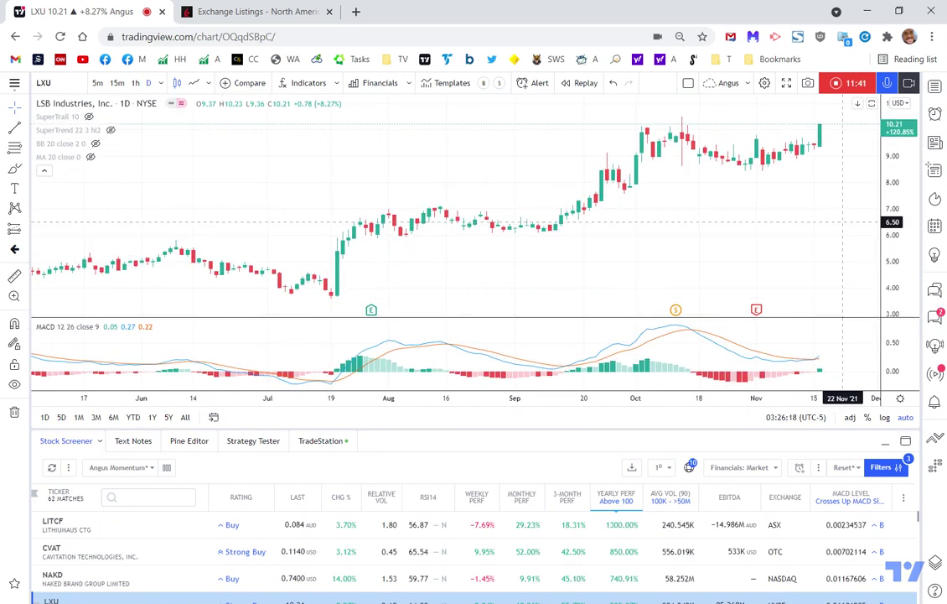
Create and save a new watchlist named Global MACD Cross
{"action": "left_click", "coordinate": [937, 87]}
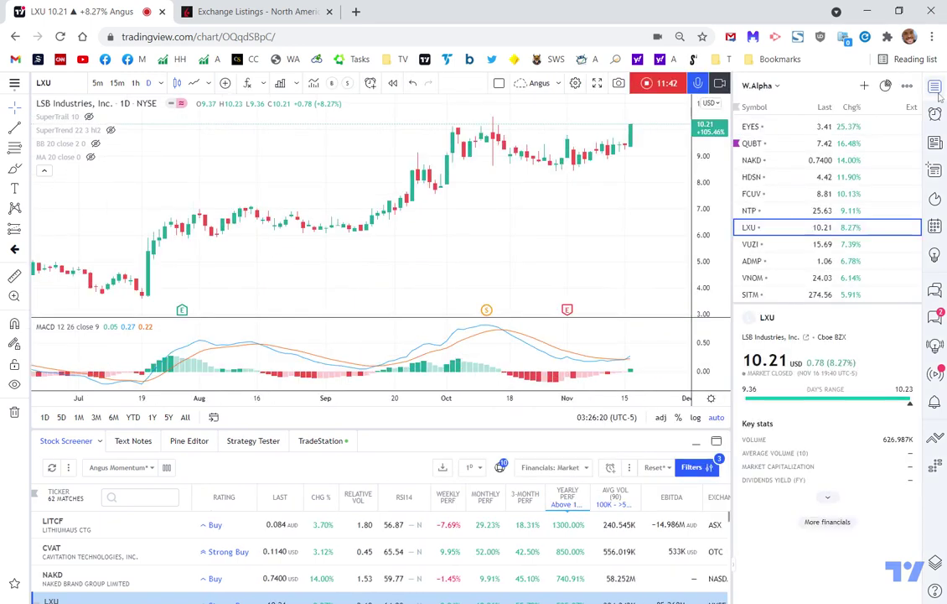
{"action": "left_click", "coordinate": [766, 88]}
{"action": "left_click", "coordinate": [780, 58]}
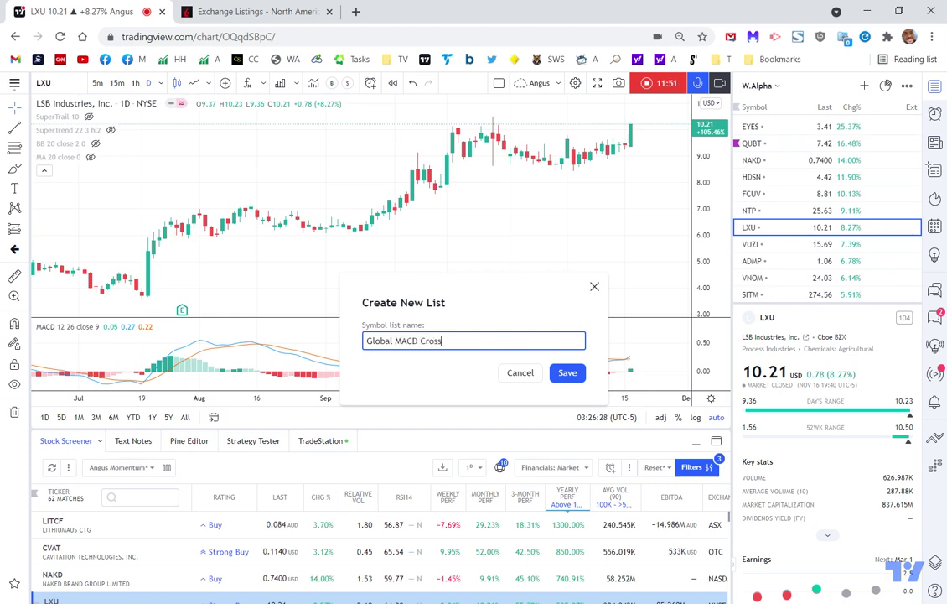
{"action": "left_click", "coordinate": [568, 373]}
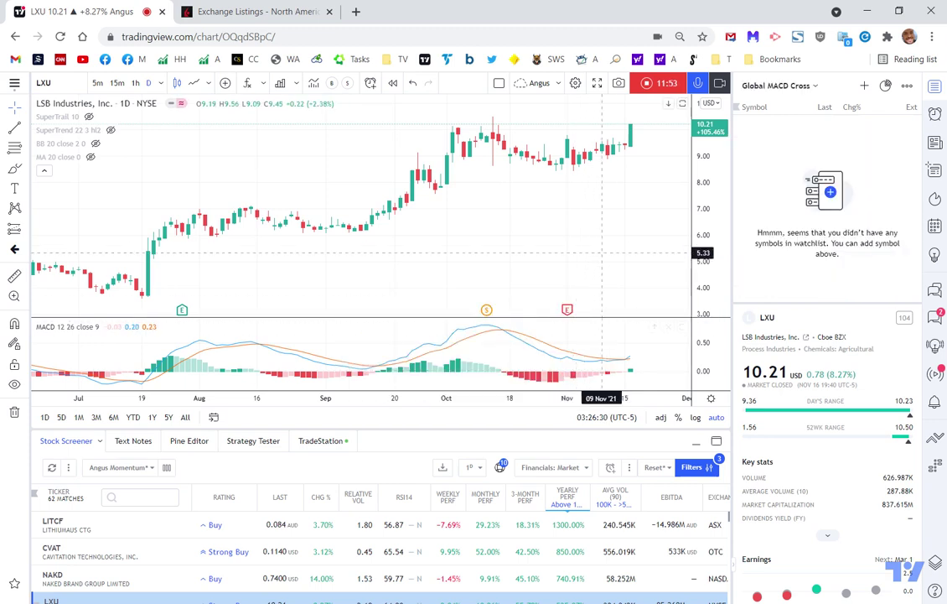
Add LXU to the Global MACD Cross watchlist with Alt+W and zoom its chart out to March
{"action": "key", "text": "alt+w"}
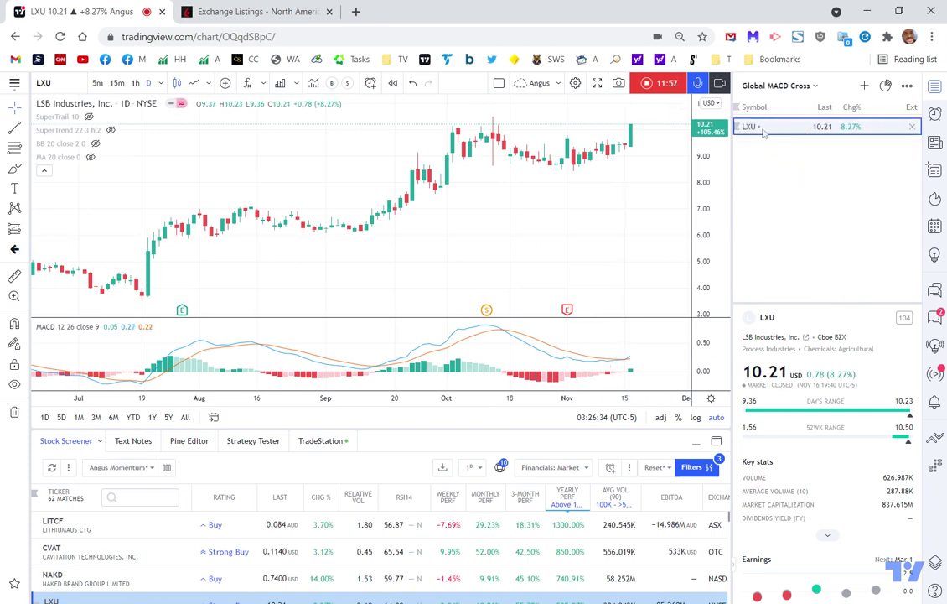
{"action": "right_click", "coordinate": [527, 218]}
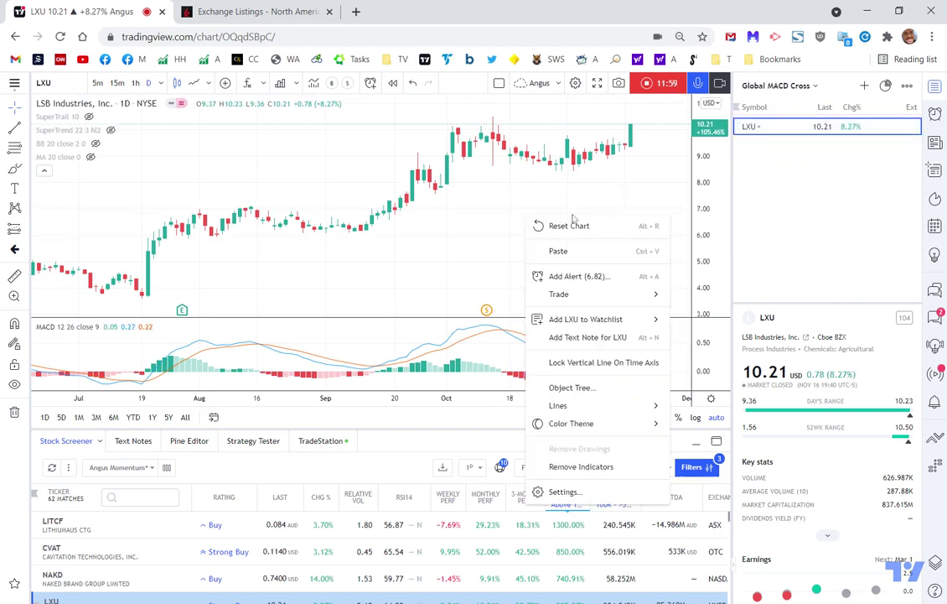
{"action": "mouse_move", "coordinate": [575, 321]}
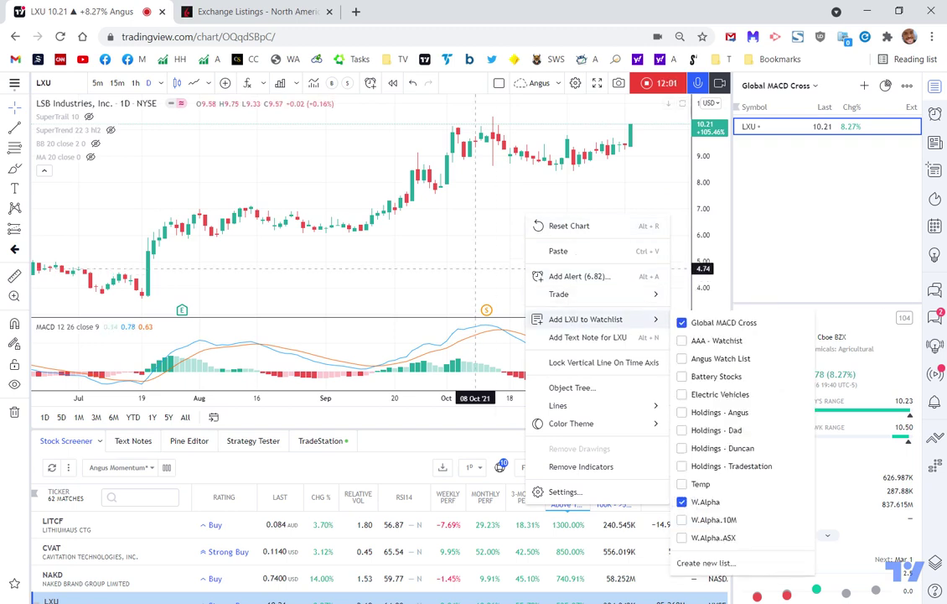
{"action": "left_click", "coordinate": [386, 352]}
{"action": "scroll", "coordinate": [82, 539], "scroll_direction": "down", "scroll_amount": 1}
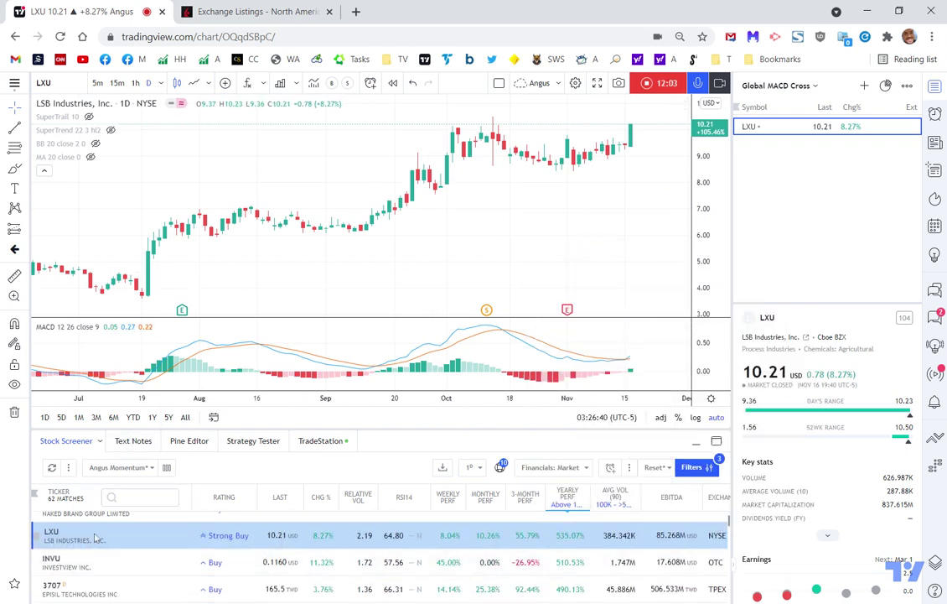
{"action": "right_click", "coordinate": [94, 537]}
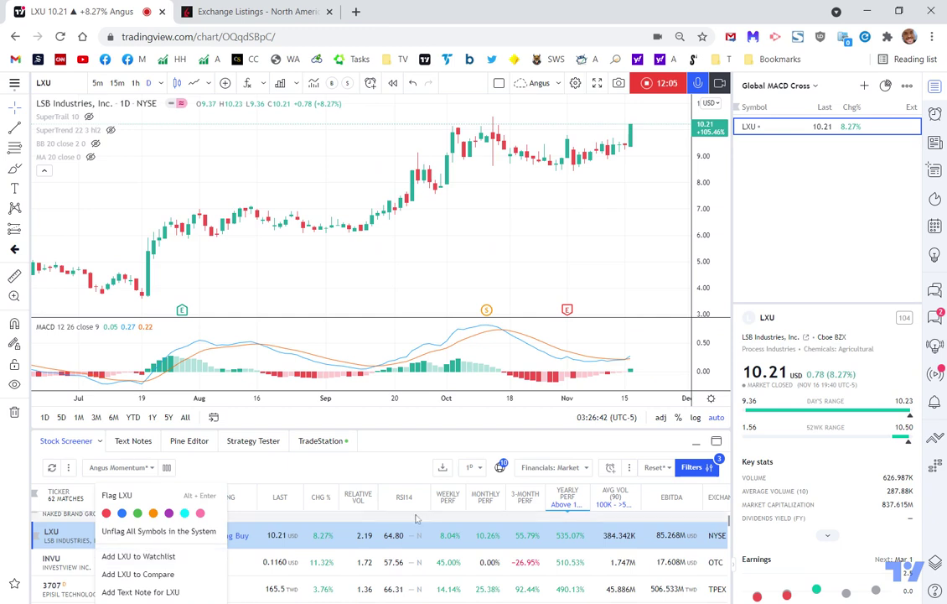
{"action": "left_click", "coordinate": [591, 241]}
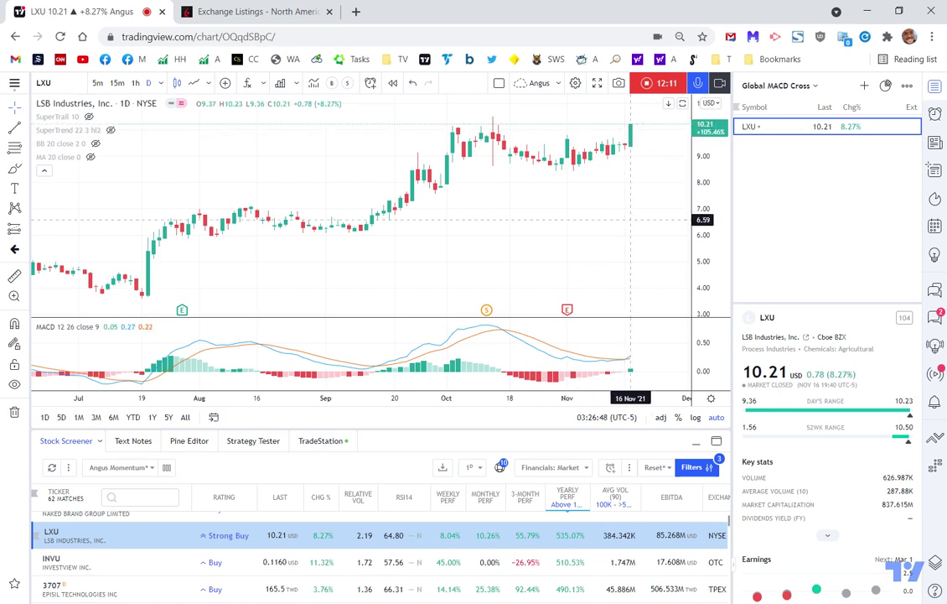
{"action": "scroll", "coordinate": [625, 217], "scroll_direction": "down", "scroll_amount": 4}
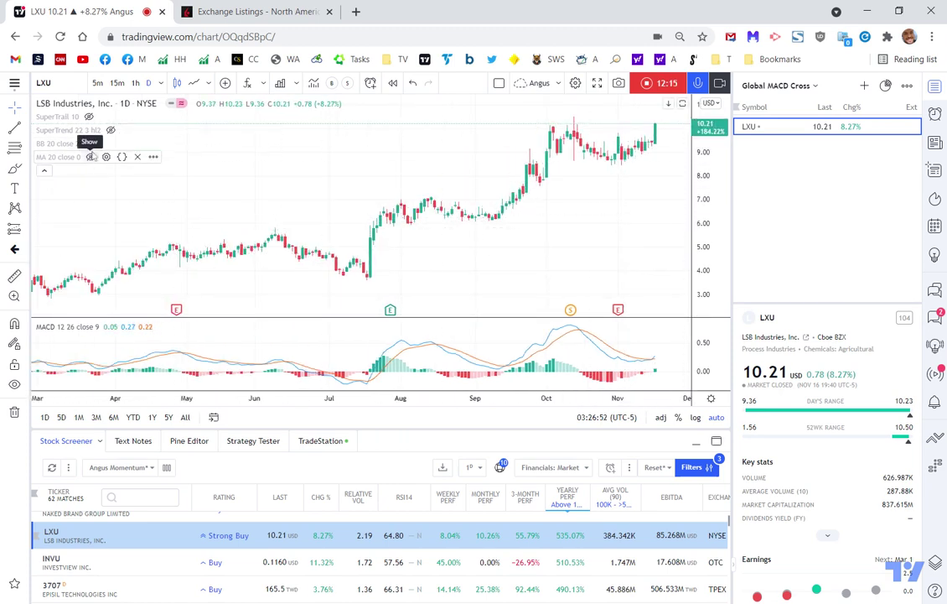
Zoom the LXU chart in to the September–November range, briefly checking the watchlist options
{"action": "left_click", "coordinate": [91, 156]}
{"action": "scroll", "coordinate": [644, 206], "scroll_direction": "up", "scroll_amount": 2}
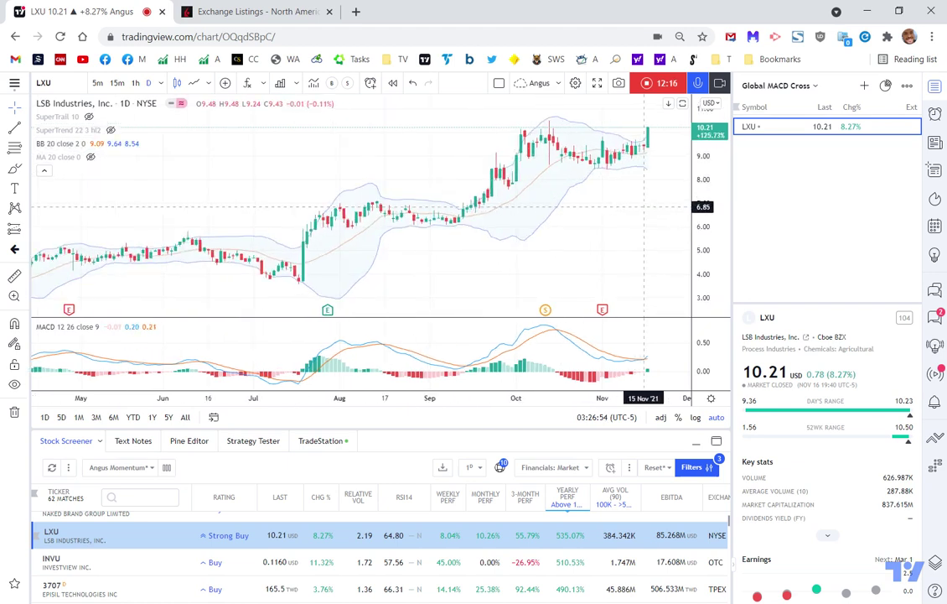
{"action": "scroll", "coordinate": [644, 206], "scroll_direction": "up", "scroll_amount": 1}
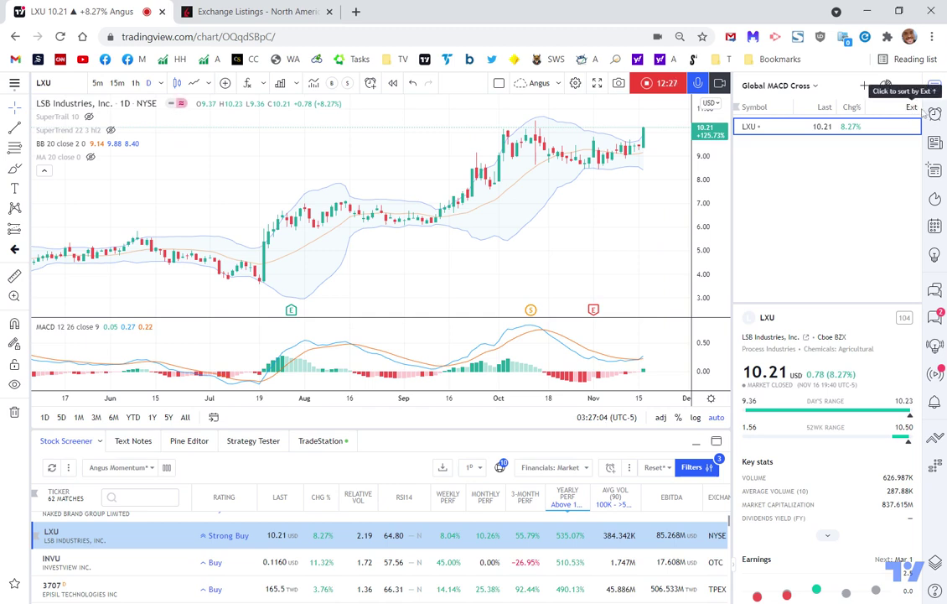
{"action": "left_click", "coordinate": [908, 85]}
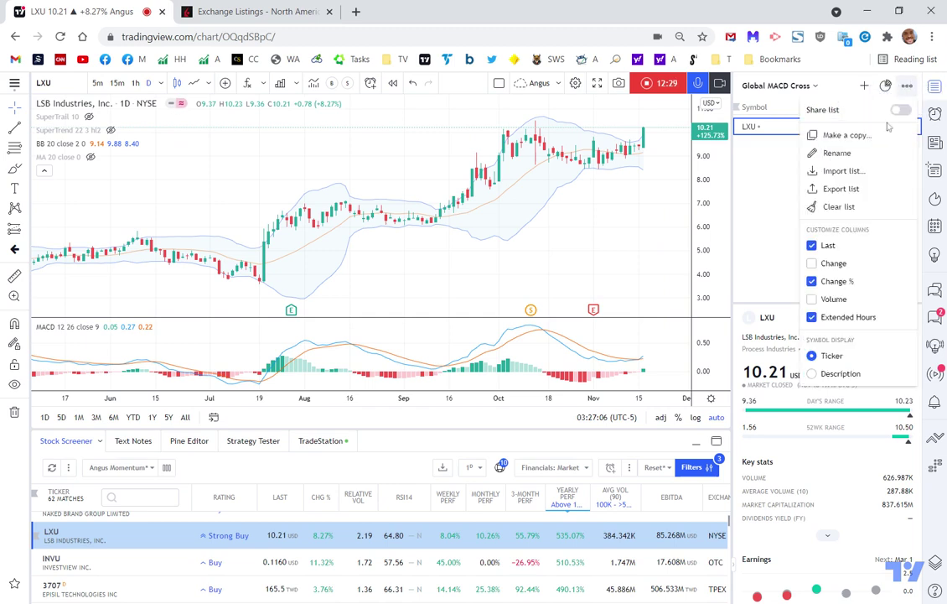
{"action": "left_click", "coordinate": [761, 236]}
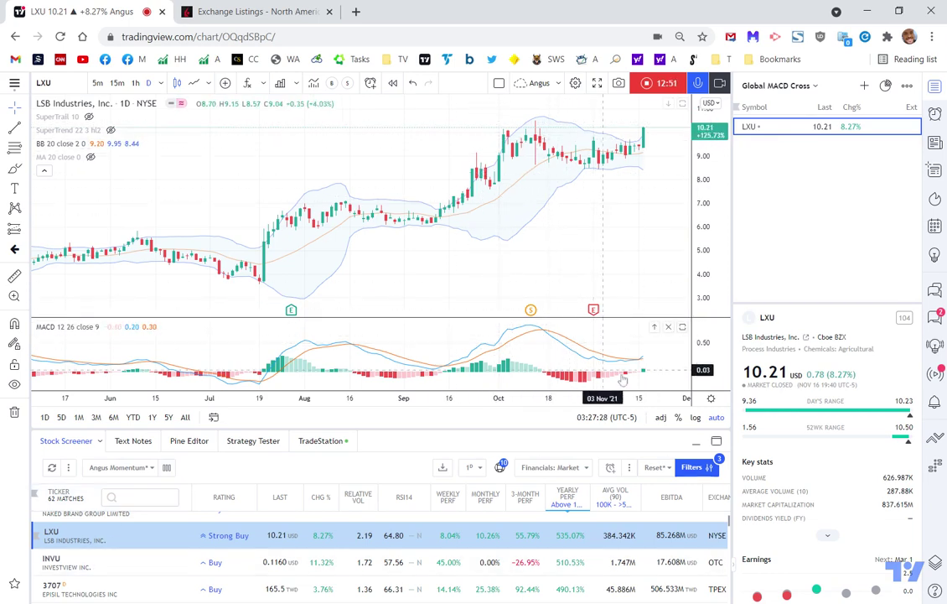
{"action": "scroll", "coordinate": [630, 365], "scroll_direction": "up", "scroll_amount": 4}
{"action": "scroll", "coordinate": [630, 365], "scroll_direction": "up", "scroll_amount": 2}
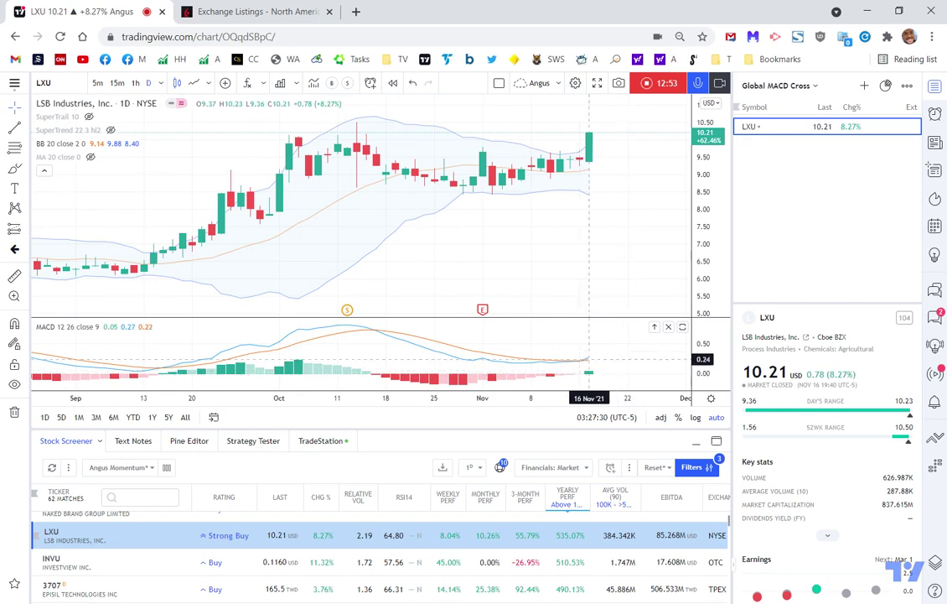
Chart Investview (INVU), zooming out to February and back in to mid-August through December
{"action": "left_click", "coordinate": [111, 563]}
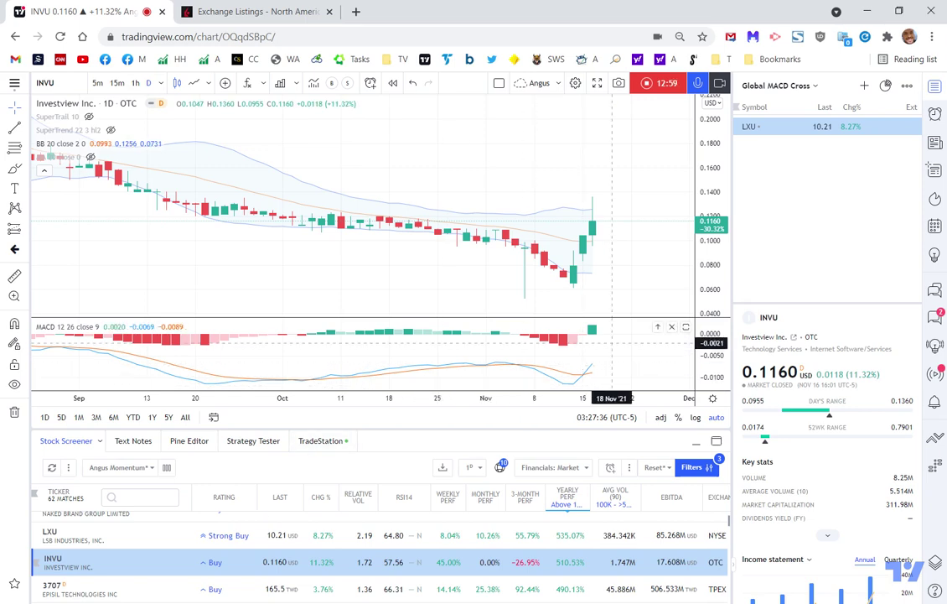
{"action": "scroll", "coordinate": [645, 235], "scroll_direction": "down", "scroll_amount": 5}
{"action": "scroll", "coordinate": [645, 235], "scroll_direction": "down", "scroll_amount": 4}
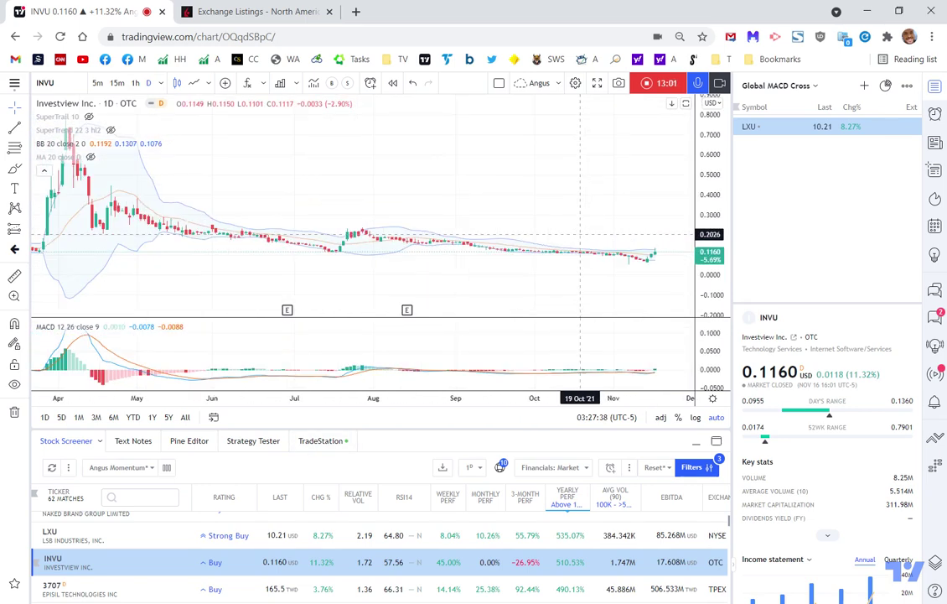
{"action": "scroll", "coordinate": [570, 236], "scroll_direction": "down", "scroll_amount": 3}
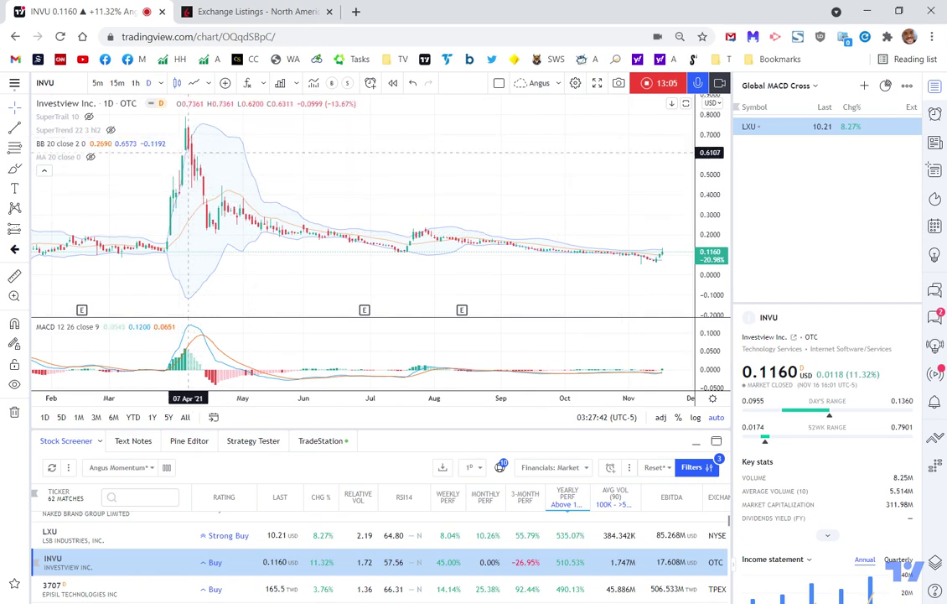
{"action": "scroll", "coordinate": [637, 274], "scroll_direction": "up", "scroll_amount": 5}
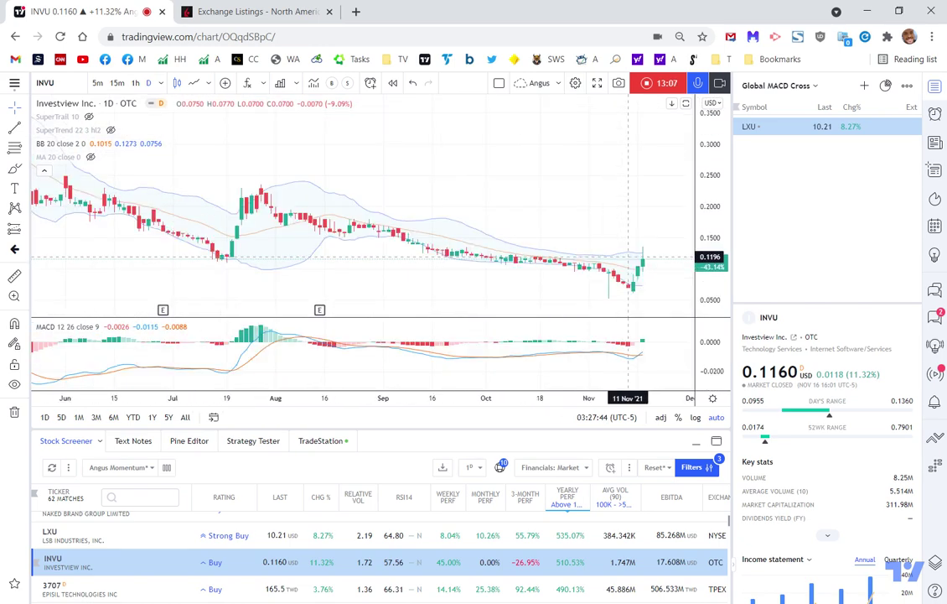
{"action": "scroll", "coordinate": [621, 281], "scroll_direction": "up", "scroll_amount": 4}
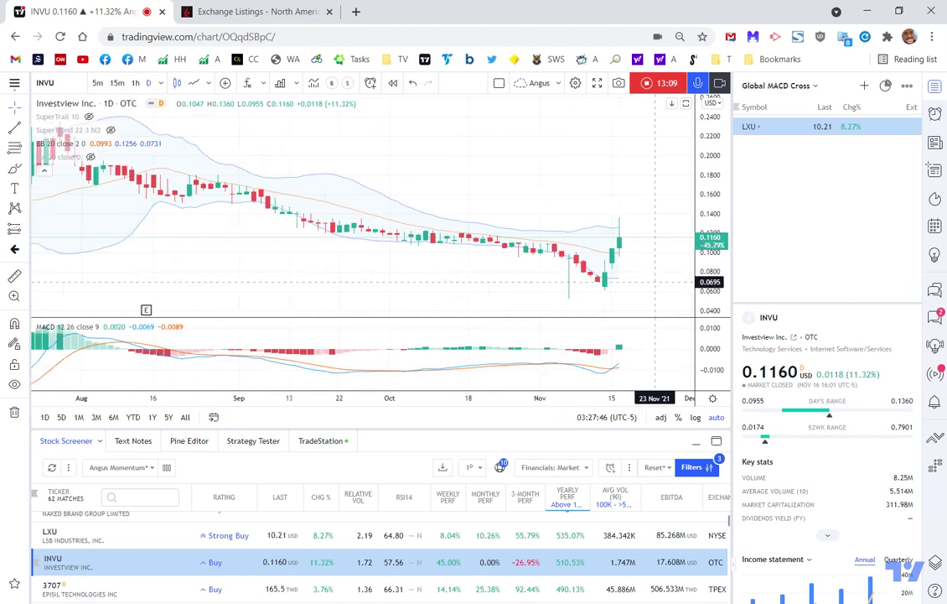
Draw a price range on INVU from the 0.0617 low to the 0.1352 high (119.07%)
{"action": "left_click", "coordinate": [12, 587]}
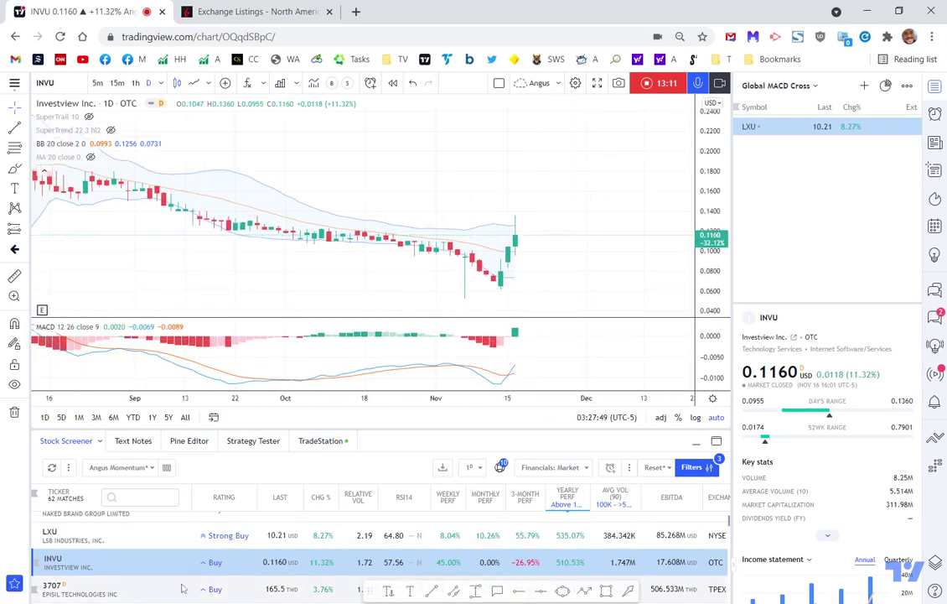
{"action": "left_click", "coordinate": [476, 592]}
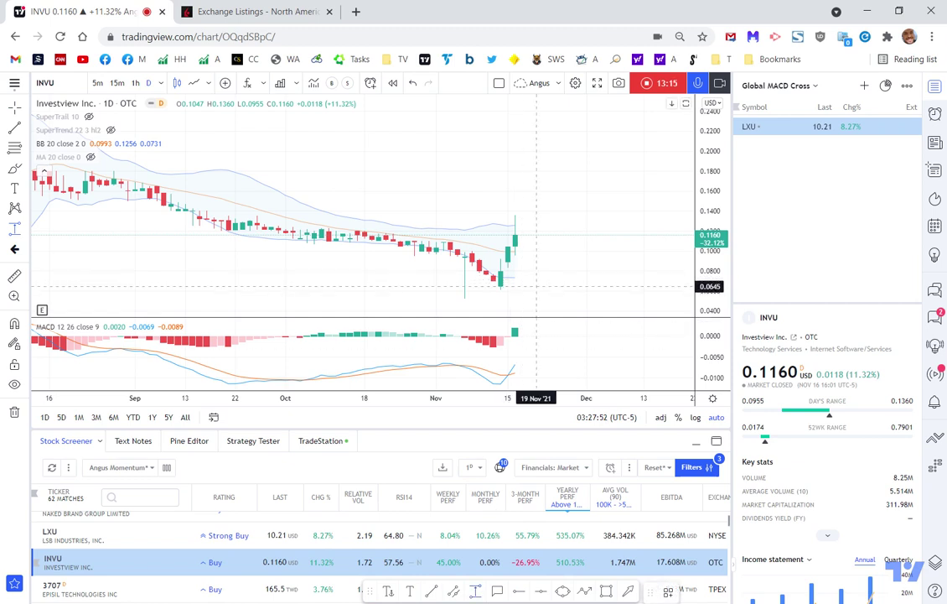
{"action": "left_click", "coordinate": [536, 286]}
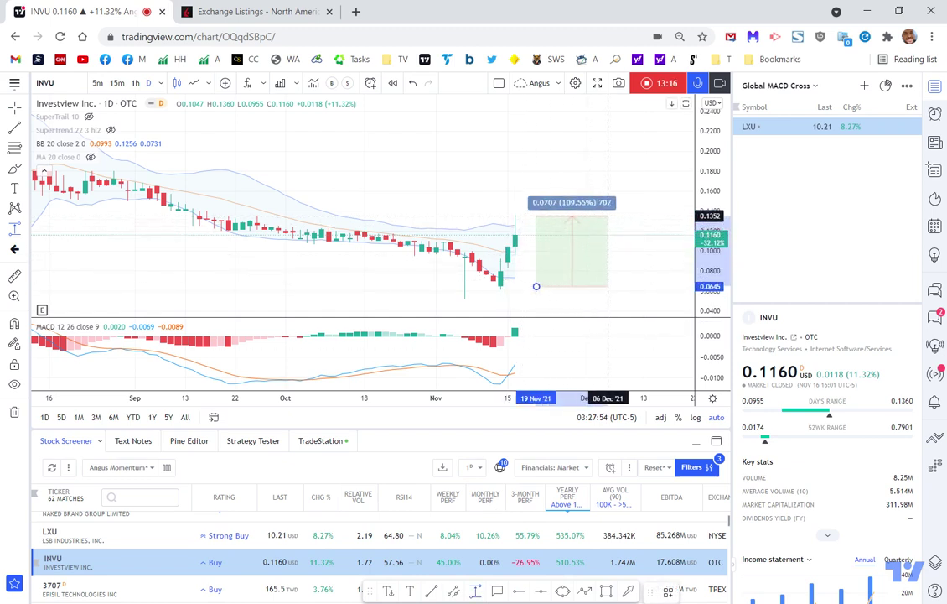
{"action": "left_click", "coordinate": [608, 216]}
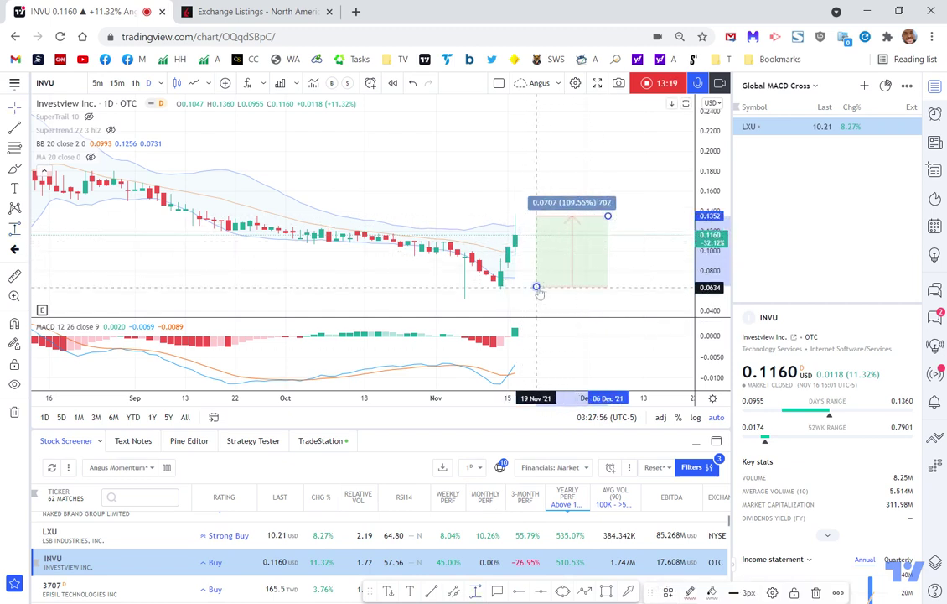
{"action": "left_click_drag", "start_coordinate": [537, 286], "coordinate": [536, 290]}
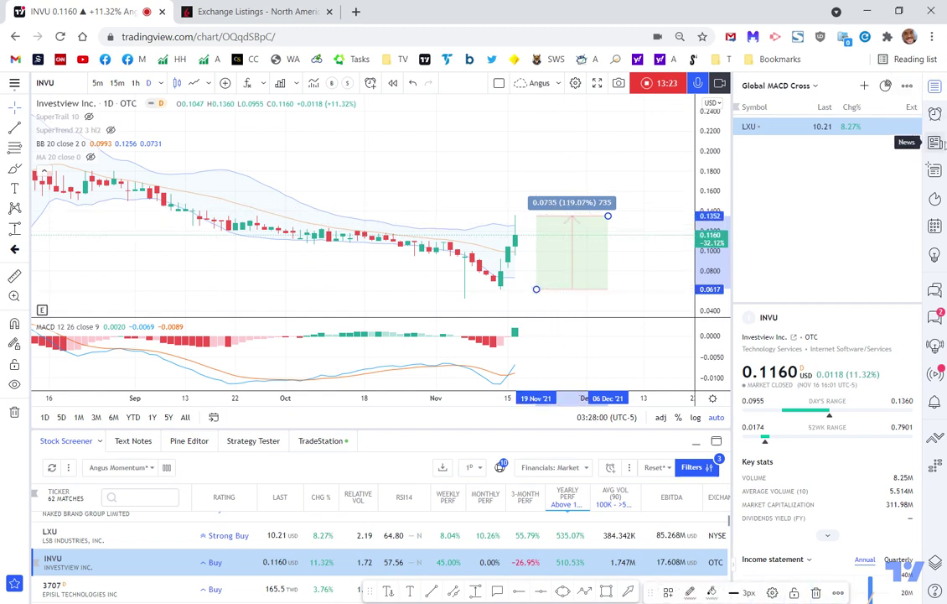
View INVU's news headlines, then return to its watchlist details with key stats
{"action": "left_click", "coordinate": [935, 142]}
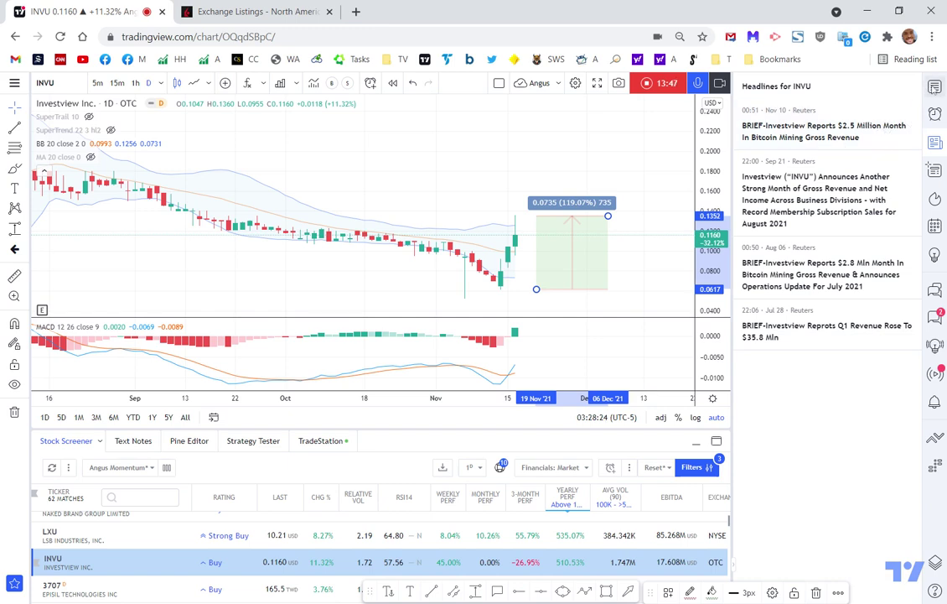
{"action": "left_click", "coordinate": [934, 86]}
Scroll INVU's details past the income statement to Technicals and open the 1-day Technical Analysis Summary
{"action": "scroll", "coordinate": [805, 470], "scroll_direction": "down", "scroll_amount": 4}
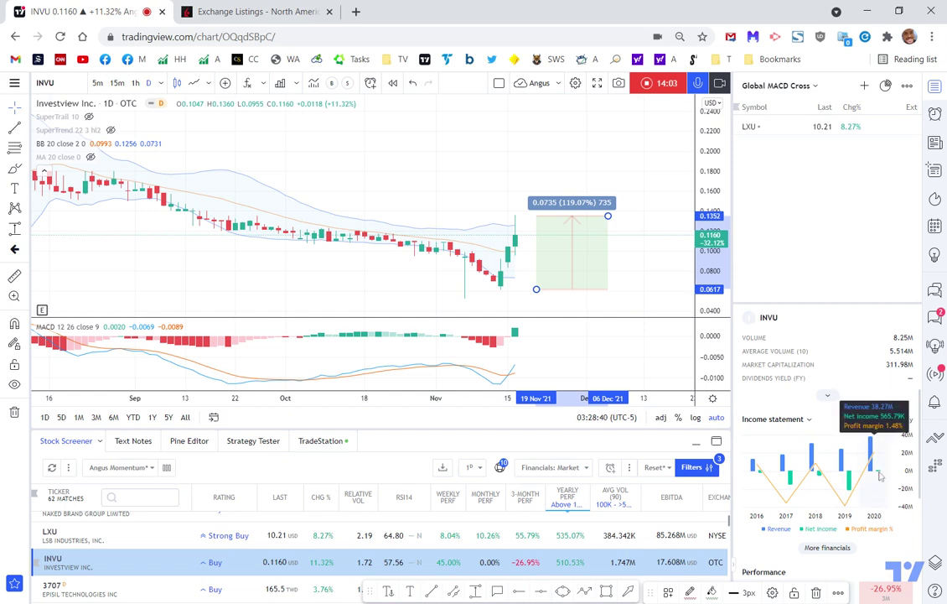
{"action": "scroll", "coordinate": [771, 469], "scroll_direction": "down", "scroll_amount": 1}
{"action": "scroll", "coordinate": [778, 503], "scroll_direction": "down", "scroll_amount": 2}
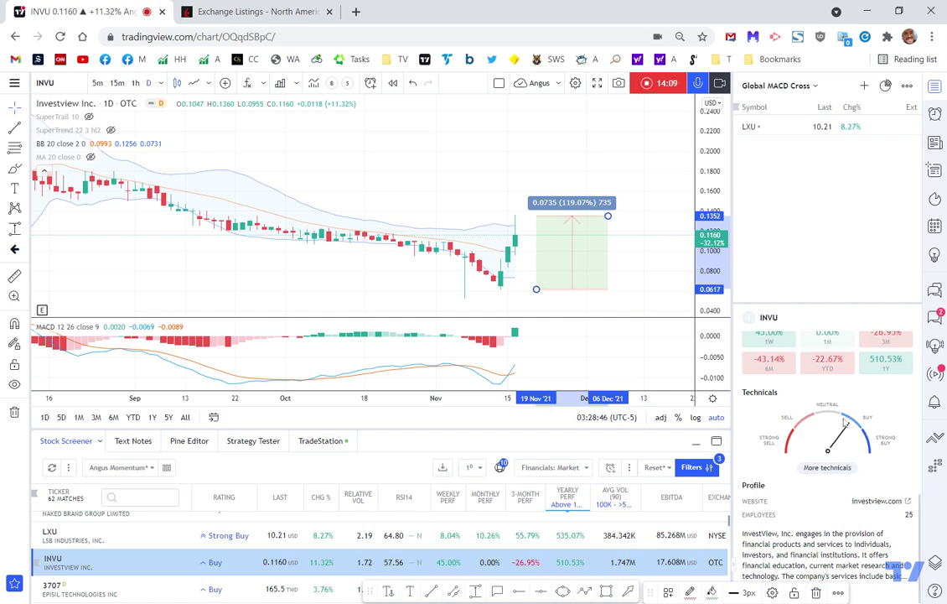
{"action": "left_click", "coordinate": [828, 468]}
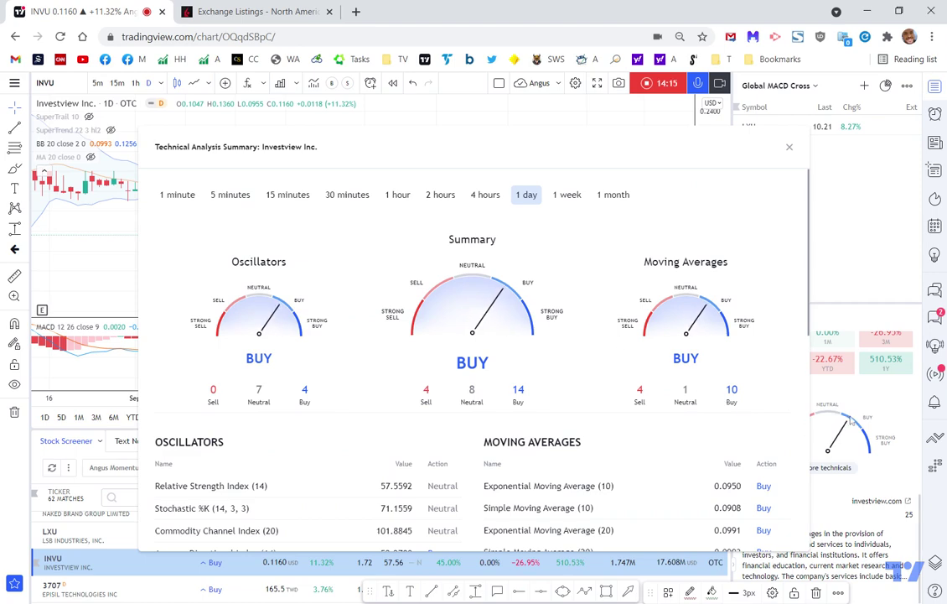
Check INVU's ratings on 4-hour, 2-hour, 1-hour, weekly and monthly timeframes, return to daily, and close
{"action": "scroll", "coordinate": [194, 369], "scroll_direction": "down", "scroll_amount": 3}
{"action": "scroll", "coordinate": [521, 277], "scroll_direction": "down", "scroll_amount": 5}
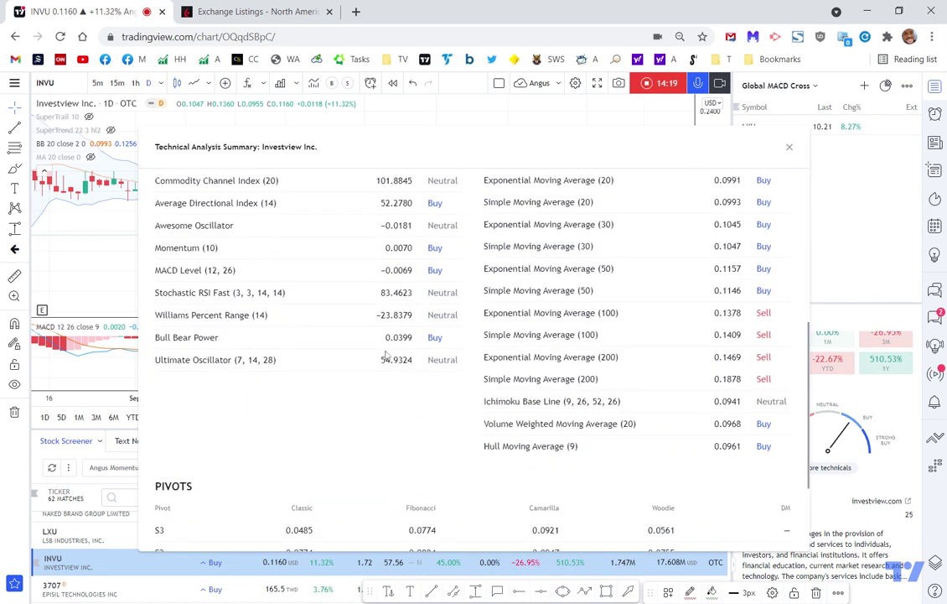
{"action": "scroll", "coordinate": [647, 386], "scroll_direction": "up", "scroll_amount": 8}
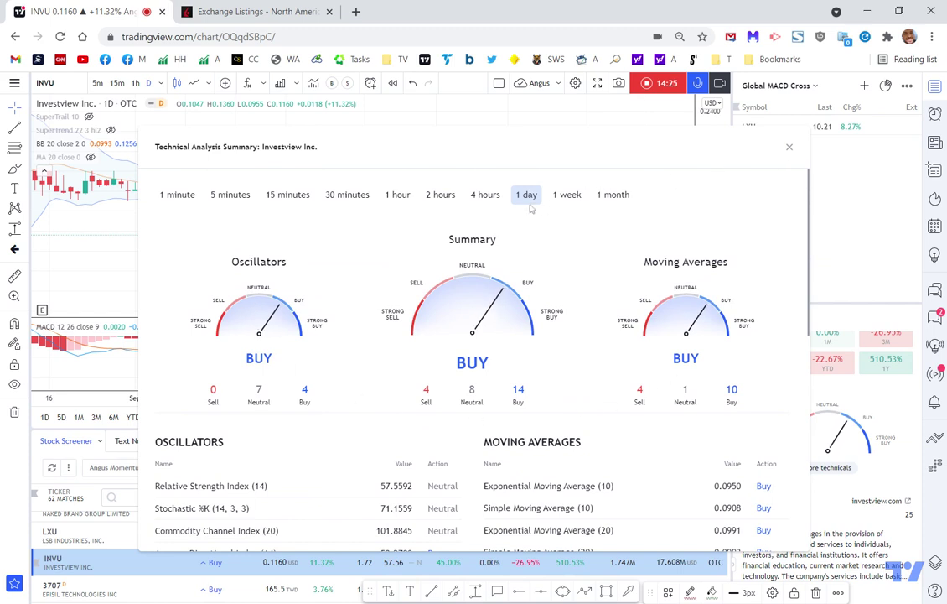
{"action": "left_click", "coordinate": [484, 198]}
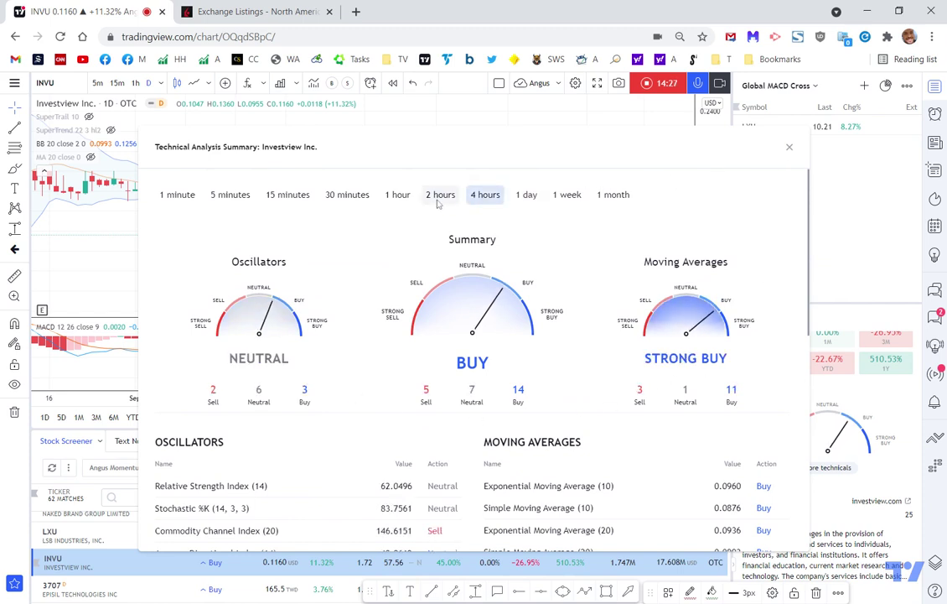
{"action": "left_click", "coordinate": [438, 199]}
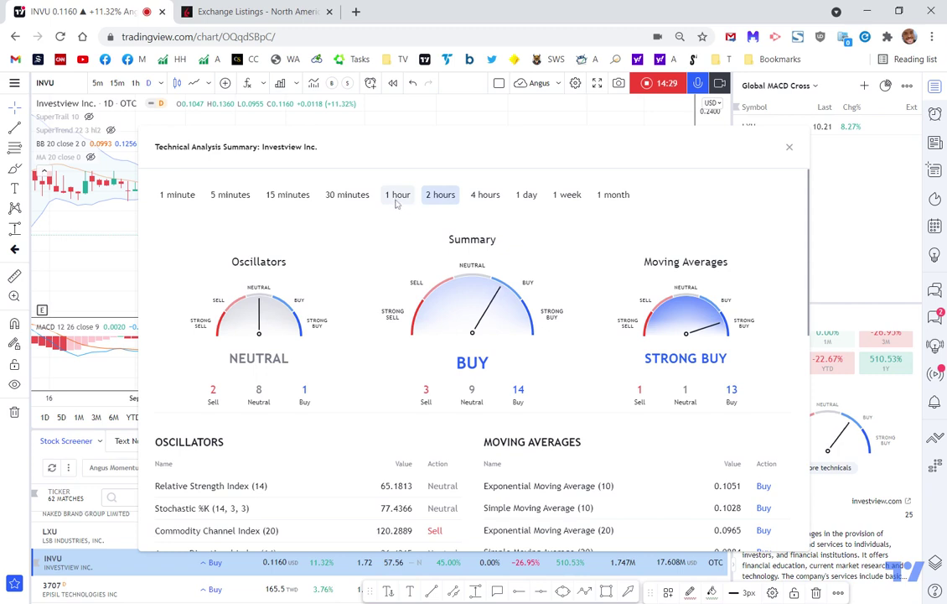
{"action": "left_click", "coordinate": [398, 197]}
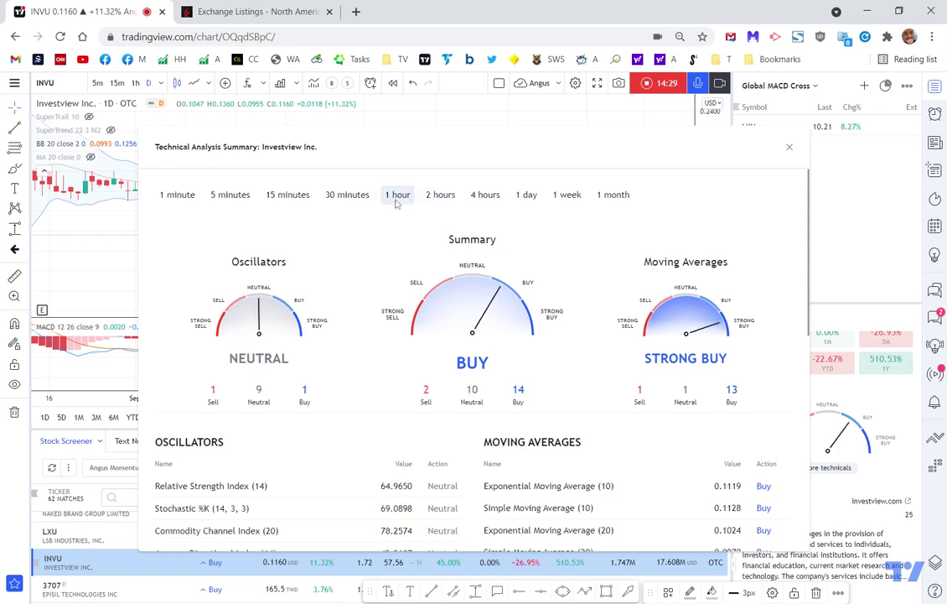
{"action": "left_click", "coordinate": [555, 198]}
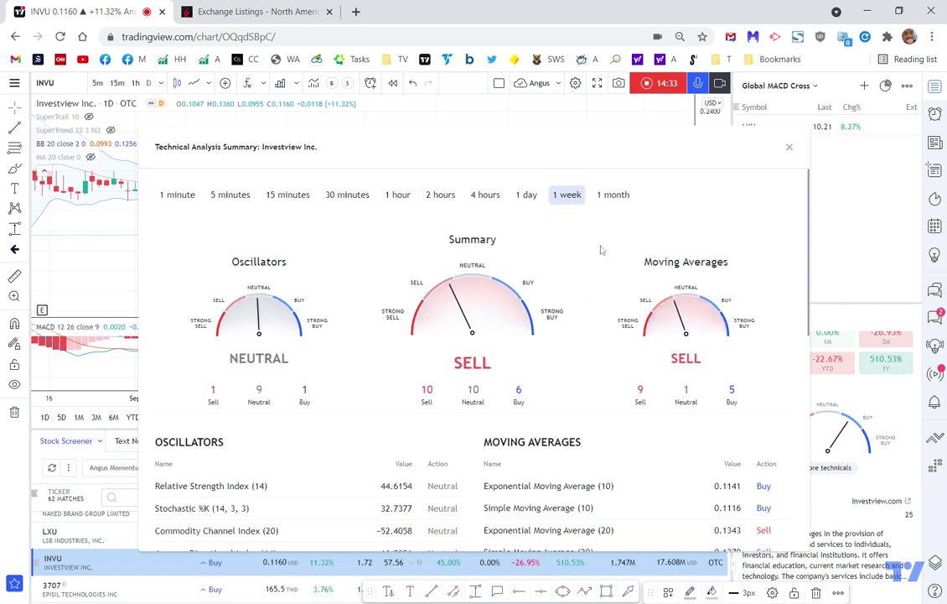
{"action": "left_click", "coordinate": [613, 194]}
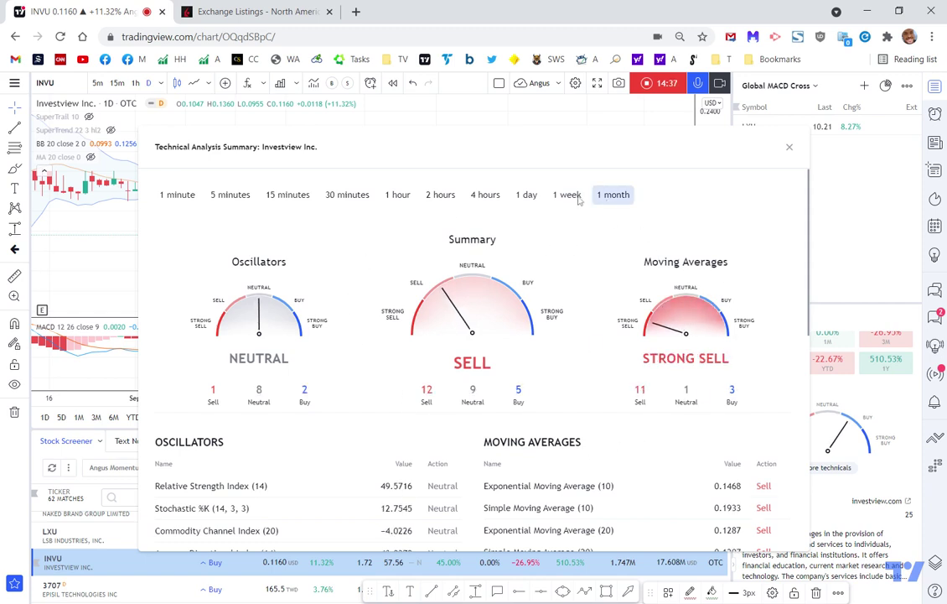
{"action": "left_click", "coordinate": [527, 194]}
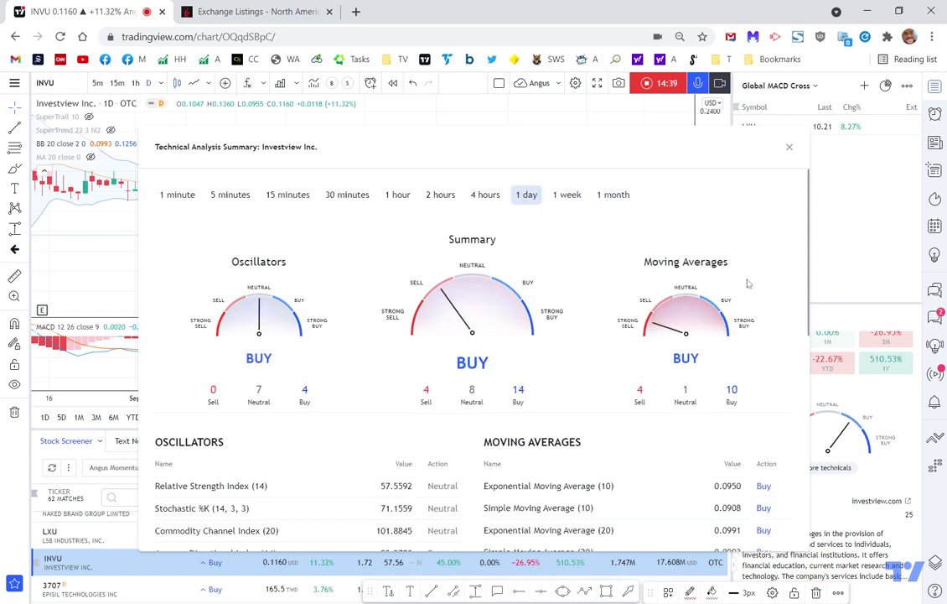
{"action": "left_click", "coordinate": [789, 147]}
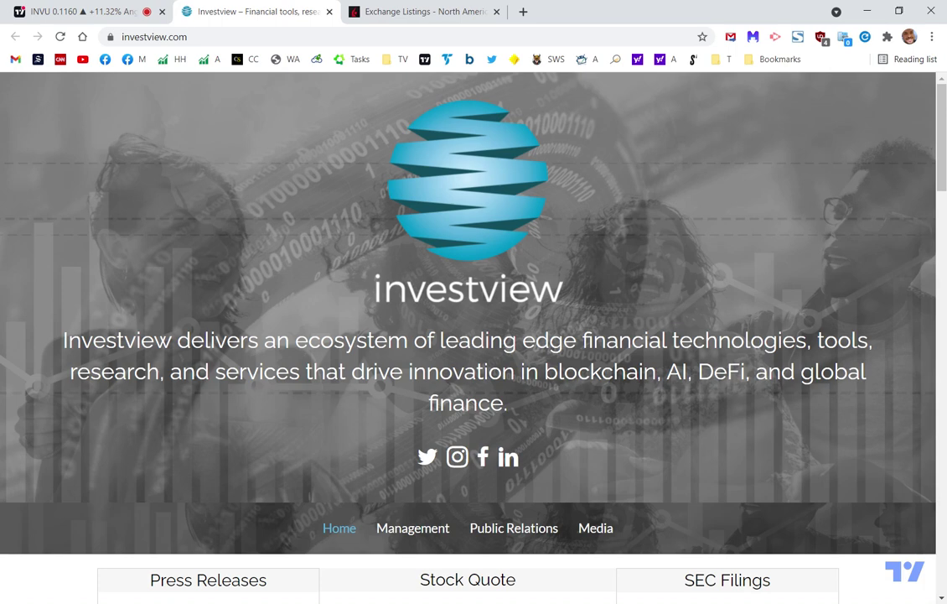
Scroll investview.com through its press releases and SEC filings, then return to the TradingView INVU chart
{"action": "scroll", "coordinate": [327, 405], "scroll_direction": "down", "scroll_amount": 5}
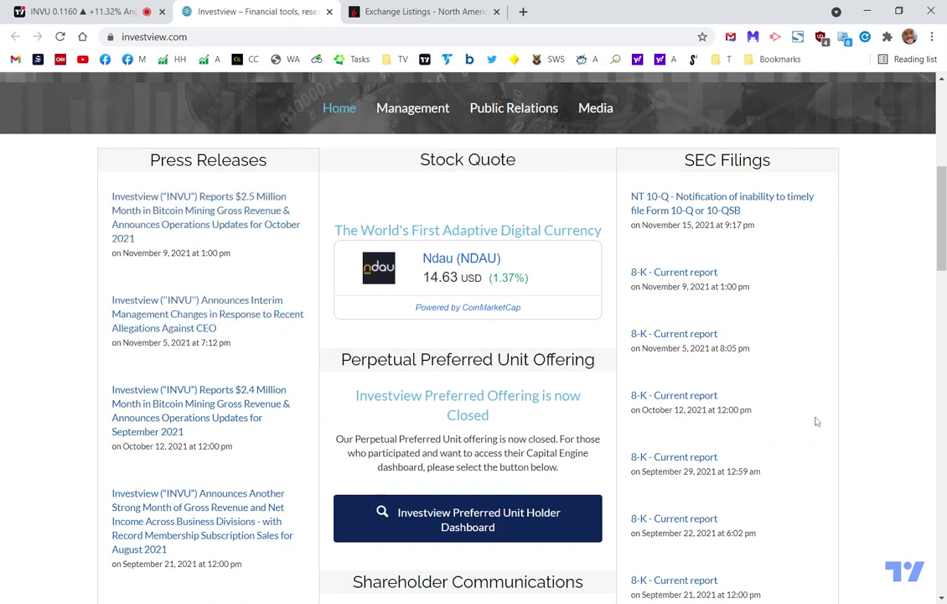
{"action": "scroll", "coordinate": [817, 403], "scroll_direction": "up", "scroll_amount": 5}
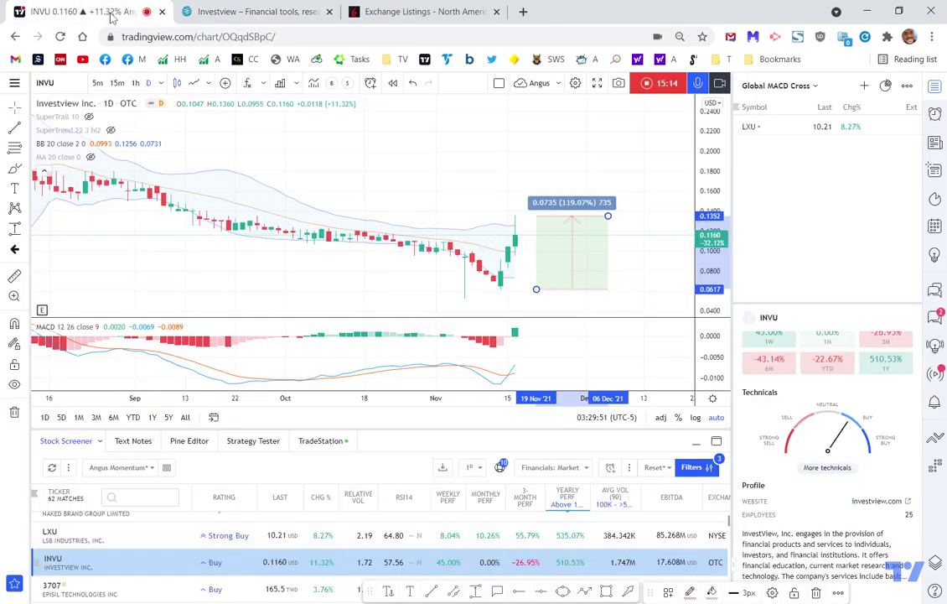
{"action": "left_click", "coordinate": [99, 13]}
Deselect the INVU price range measurement and scroll down the screener matches
{"action": "scroll", "coordinate": [600, 251], "scroll_direction": "down", "scroll_amount": 5}
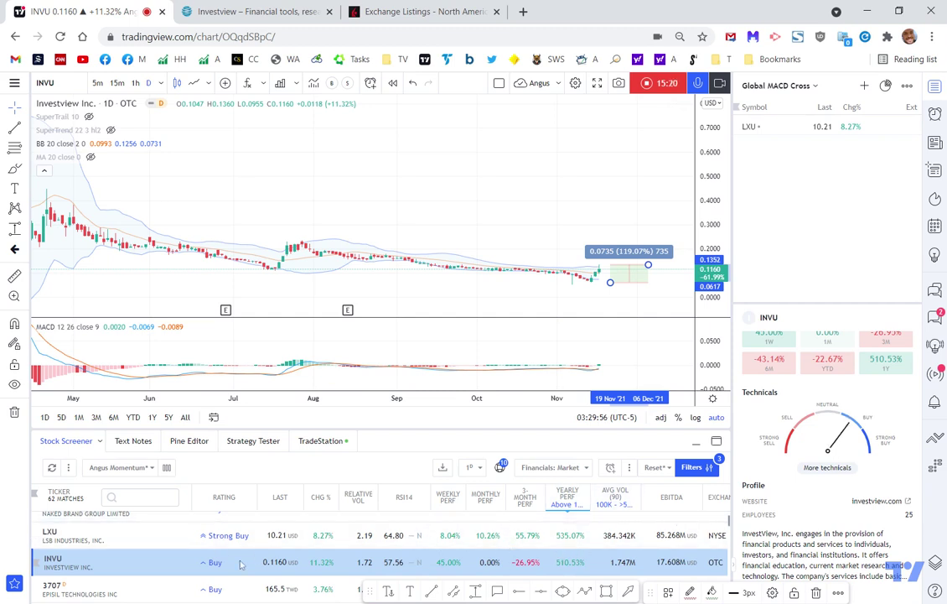
{"action": "left_click", "coordinate": [318, 352]}
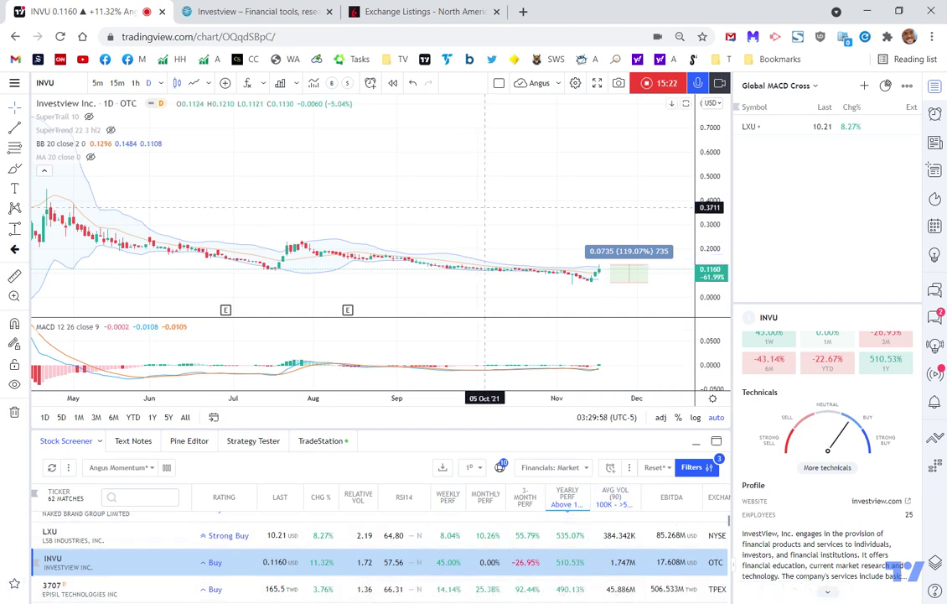
{"action": "scroll", "coordinate": [477, 544], "scroll_direction": "down", "scroll_amount": 2}
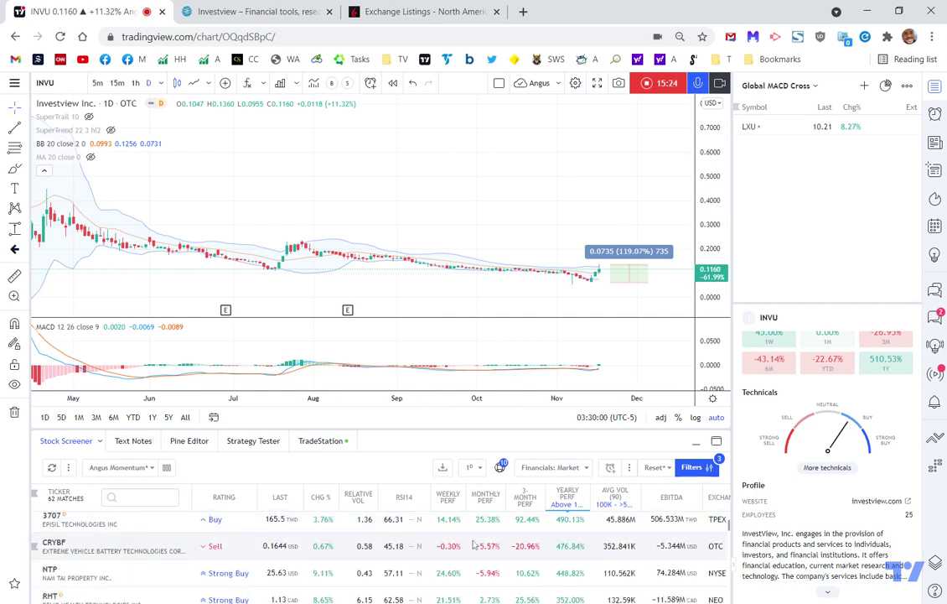
{"action": "scroll", "coordinate": [474, 544], "scroll_direction": "down", "scroll_amount": 2}
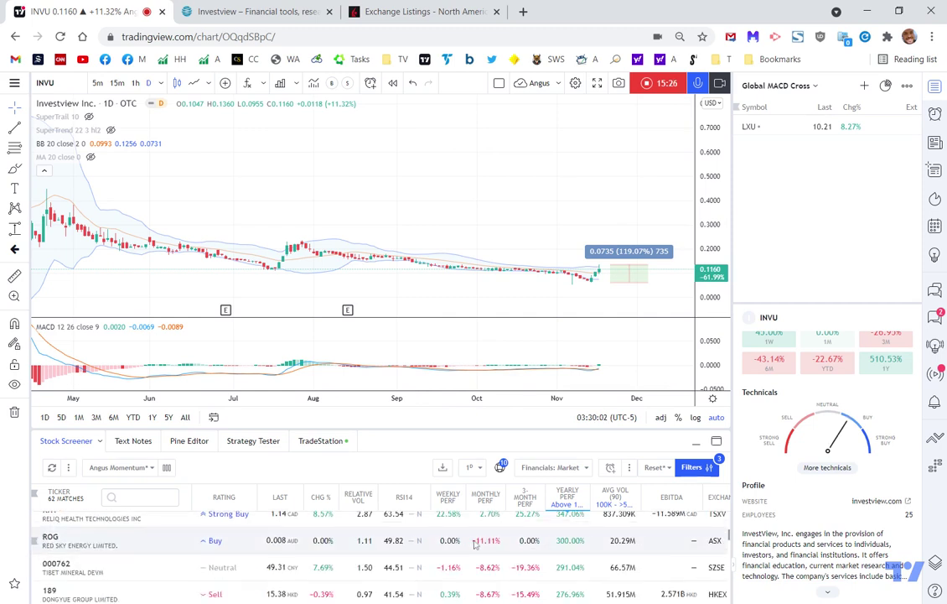
Chart Red Sky Energy (ROG) over one year, then switch to Tibet Mineral Devm (000762)
{"action": "left_click", "coordinate": [78, 542]}
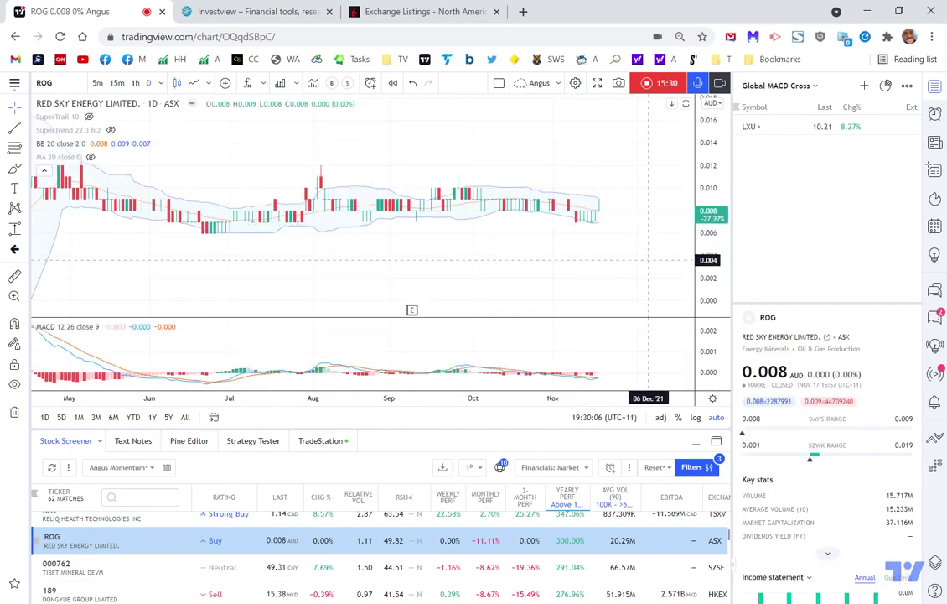
{"action": "scroll", "coordinate": [644, 289], "scroll_direction": "down", "scroll_amount": 5}
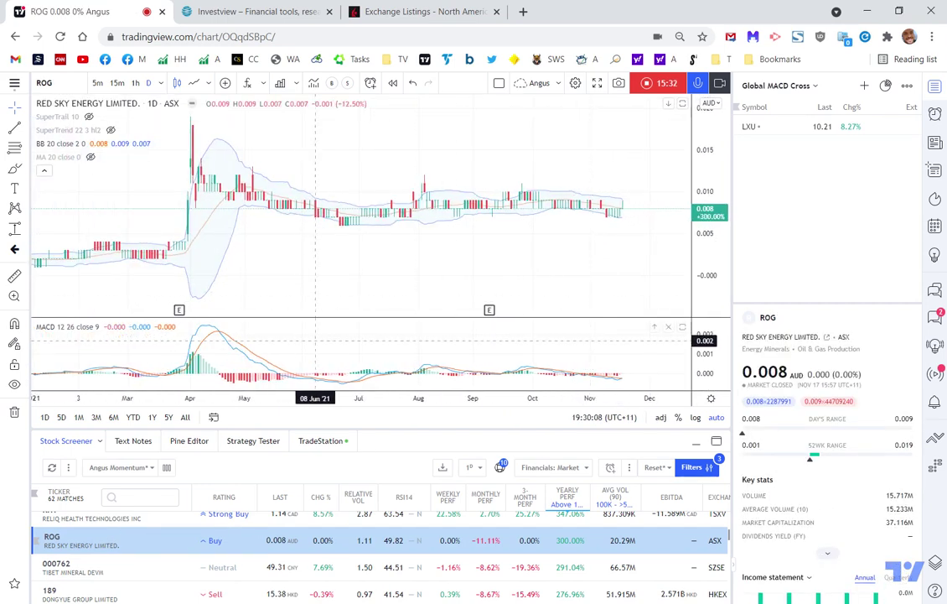
{"action": "left_click", "coordinate": [152, 416]}
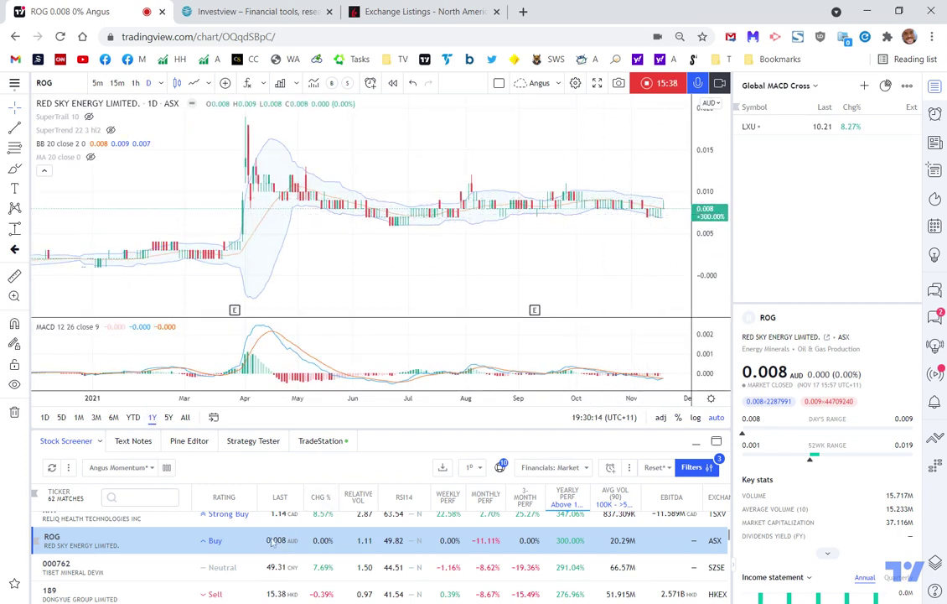
{"action": "left_click", "coordinate": [130, 567]}
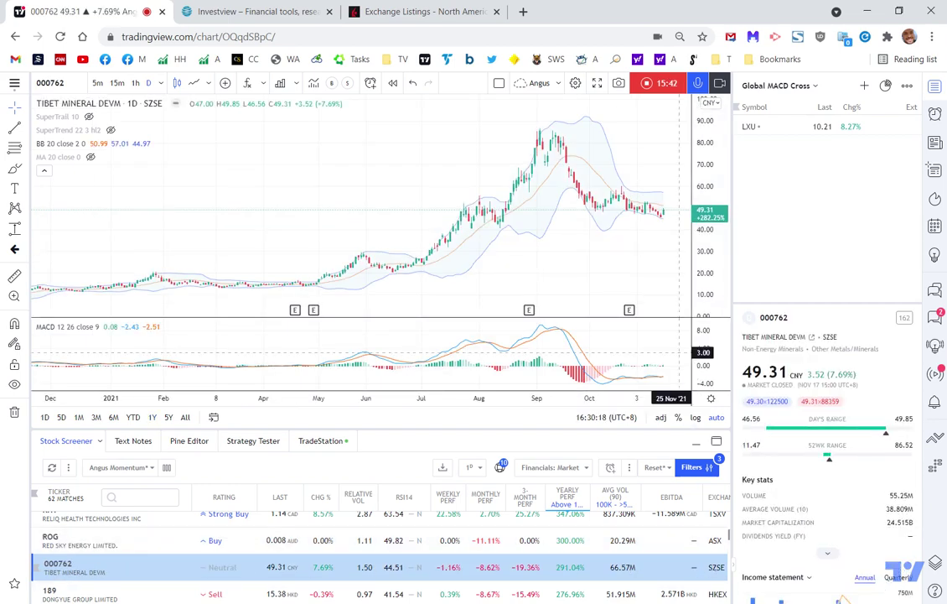
Show one year of 000762 price history with empty space after the last candle
{"action": "scroll", "coordinate": [647, 278], "scroll_direction": "up", "scroll_amount": 4}
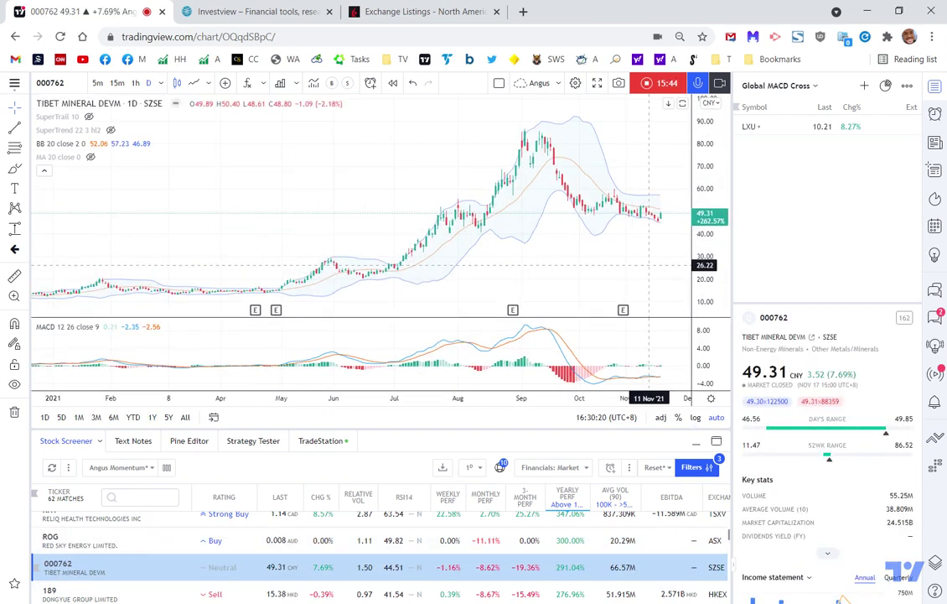
{"action": "scroll", "coordinate": [647, 277], "scroll_direction": "down", "scroll_amount": 1}
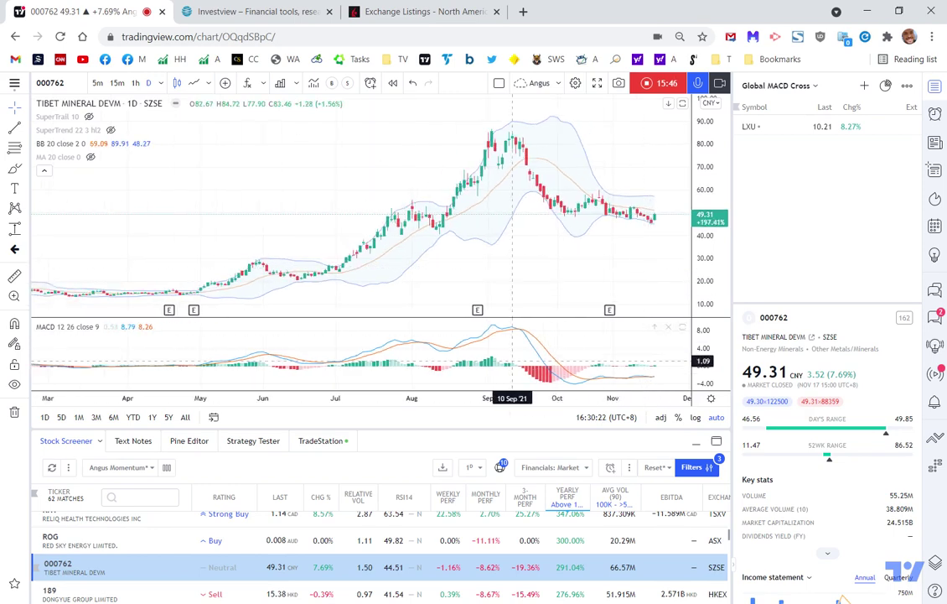
{"action": "left_click", "coordinate": [151, 416]}
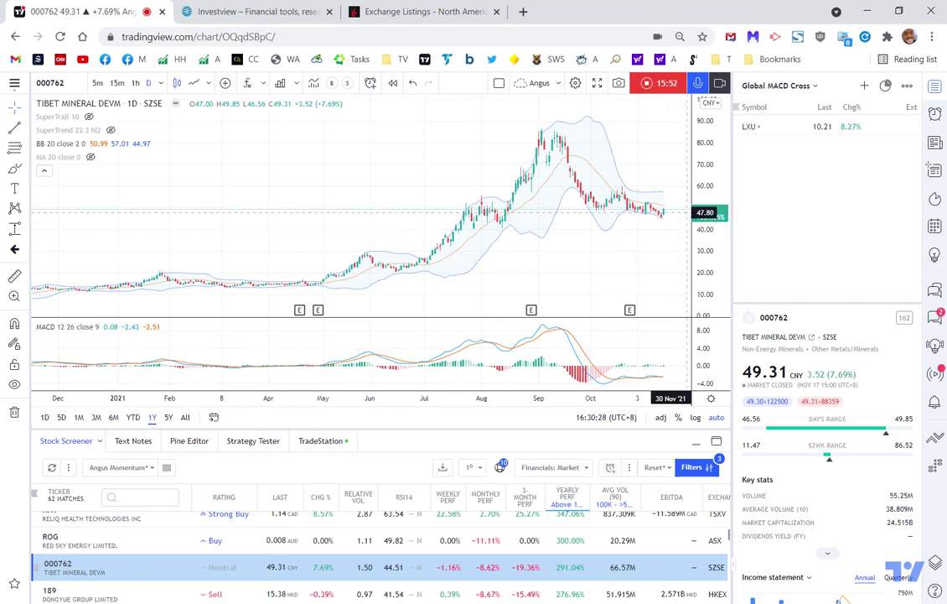
{"action": "left_click_drag", "start_coordinate": [579, 268], "coordinate": [365, 280]}
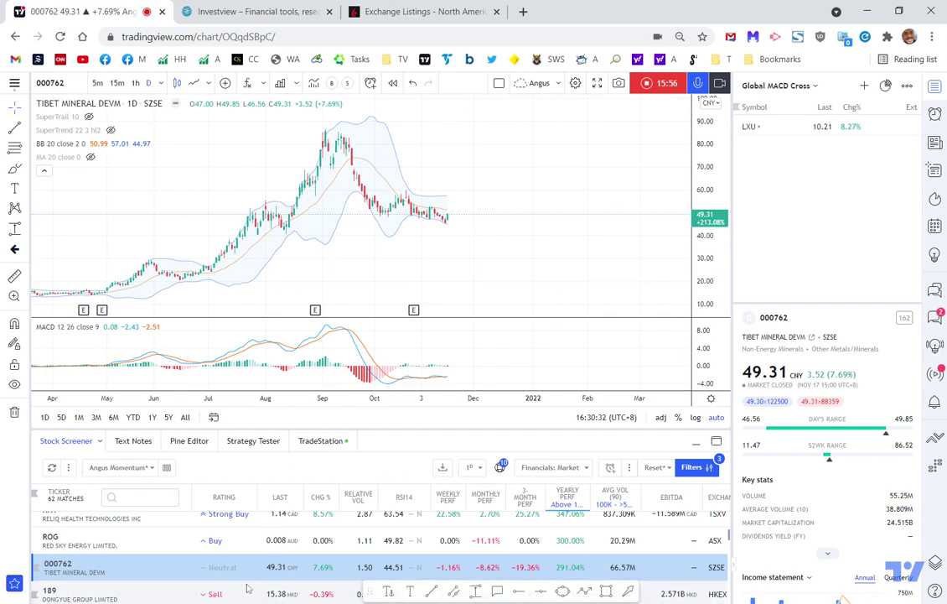
Measure from the 49.31 price up to the September peak, about 35.29 (71.5%), then dismiss it
{"action": "left_click", "coordinate": [473, 592]}
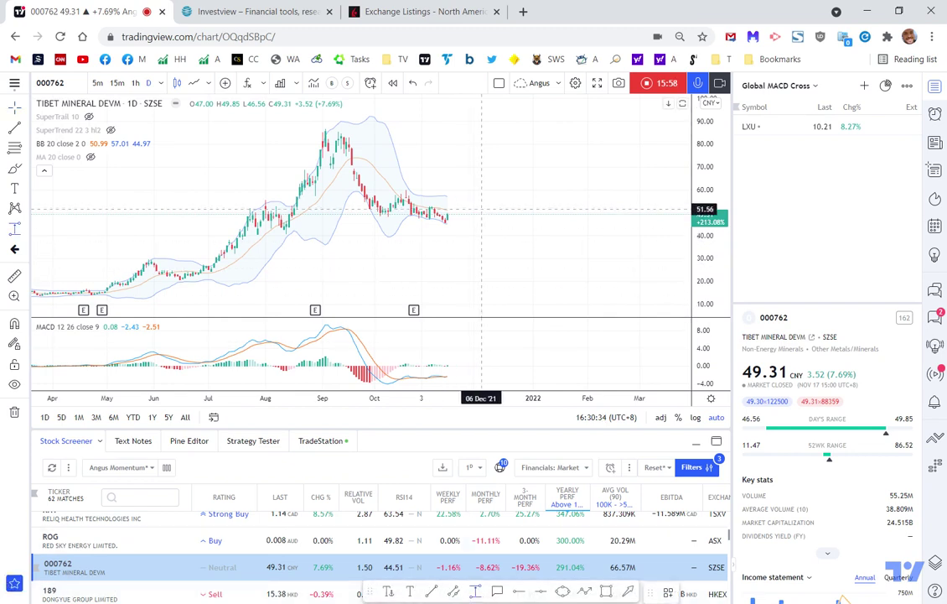
{"action": "left_click", "coordinate": [482, 214]}
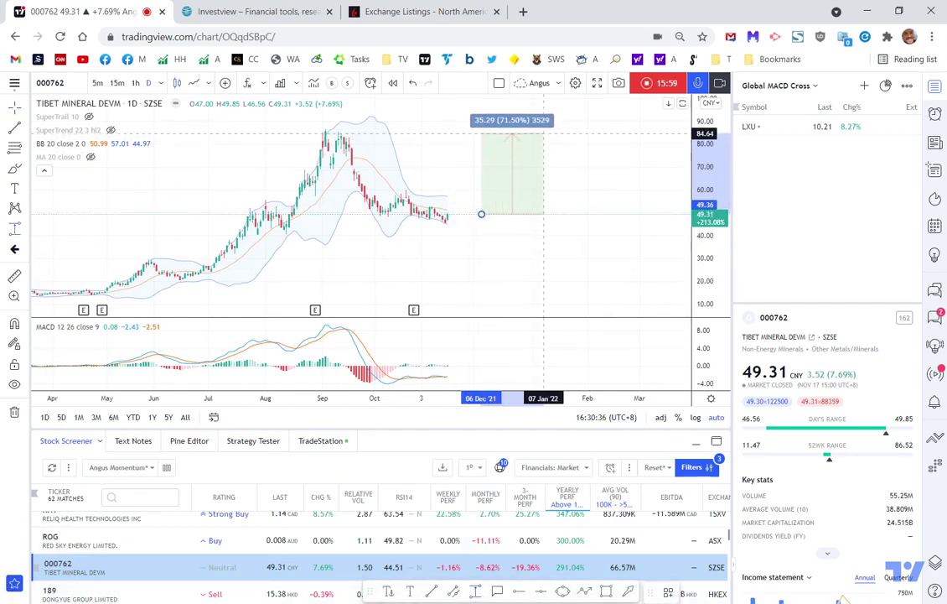
{"action": "left_click", "coordinate": [544, 134]}
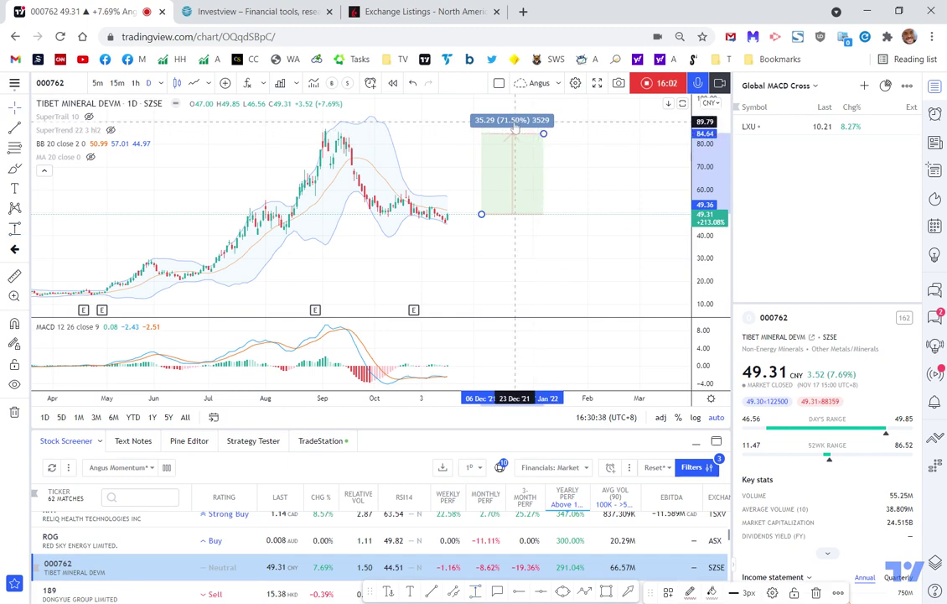
{"action": "left_click", "coordinate": [515, 128]}
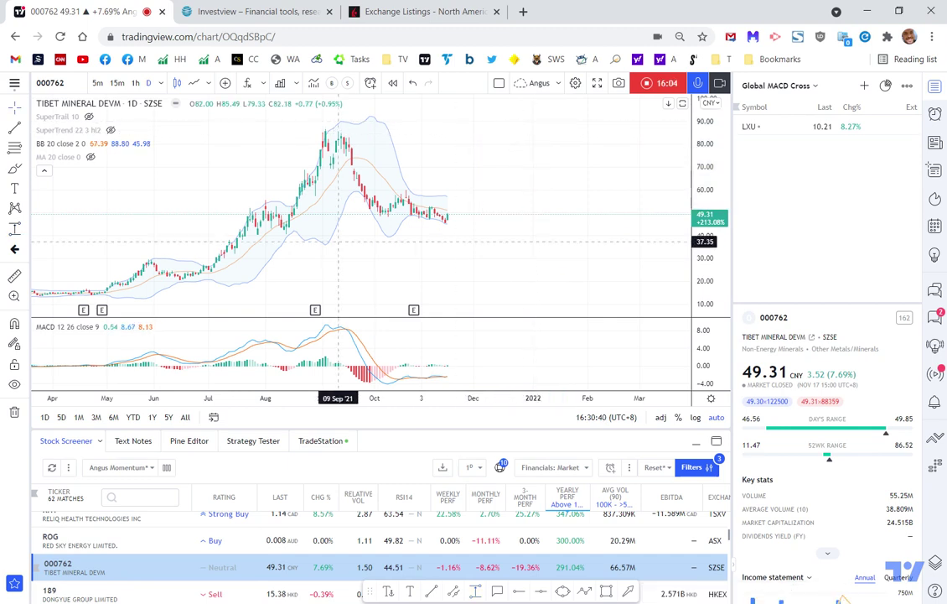
{"action": "scroll", "coordinate": [394, 251], "scroll_direction": "down", "scroll_amount": 2}
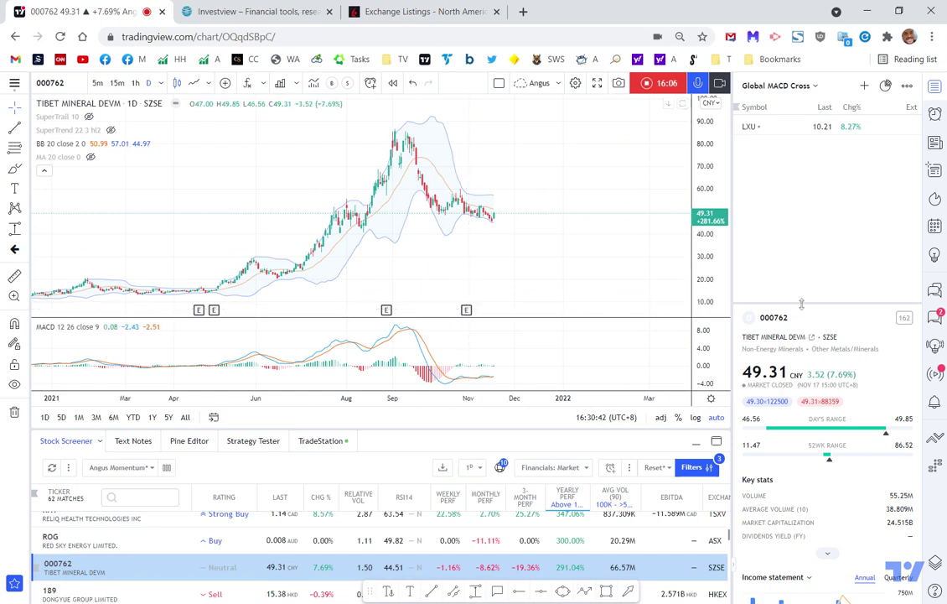
{"action": "scroll", "coordinate": [809, 448], "scroll_direction": "down", "scroll_amount": 6}
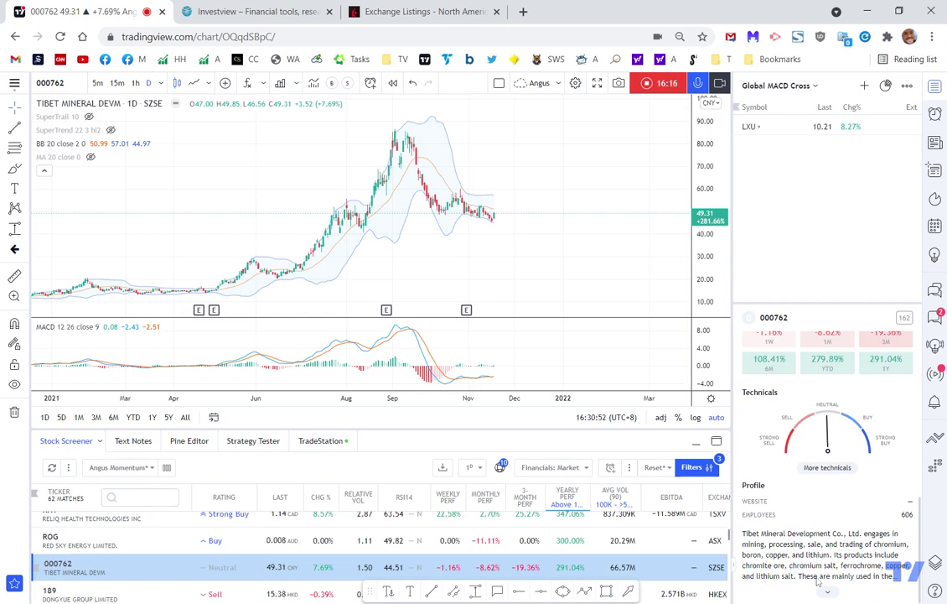
{"action": "scroll", "coordinate": [870, 553], "scroll_direction": "up", "scroll_amount": 1}
{"action": "scroll", "coordinate": [870, 553], "scroll_direction": "down", "scroll_amount": 1}
{"action": "scroll", "coordinate": [844, 560], "scroll_direction": "down", "scroll_amount": 1}
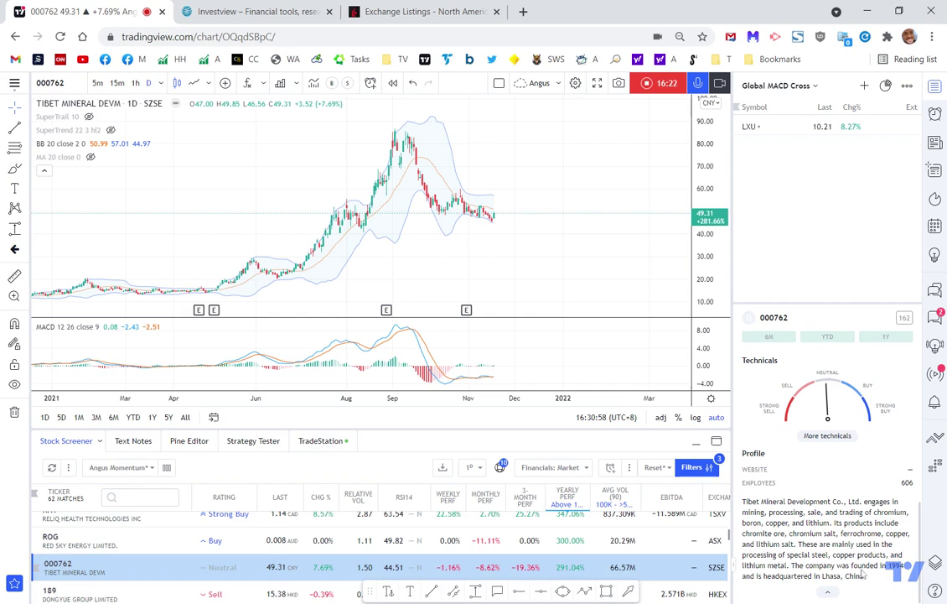
{"action": "scroll", "coordinate": [864, 572], "scroll_direction": "up", "scroll_amount": 3}
{"action": "scroll", "coordinate": [885, 528], "scroll_direction": "down", "scroll_amount": 3}
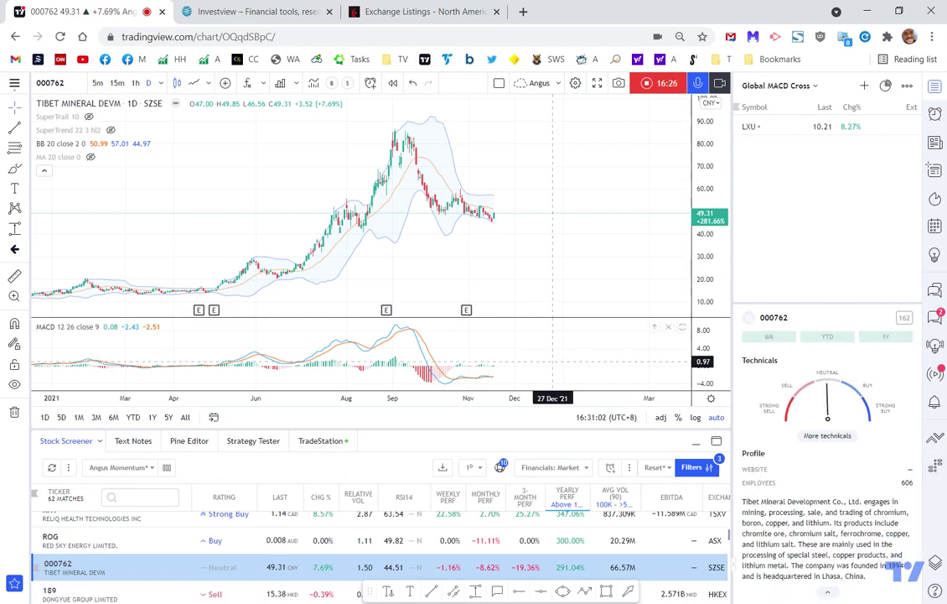
{"action": "scroll", "coordinate": [115, 564], "scroll_direction": "down", "scroll_amount": 1}
{"action": "scroll", "coordinate": [115, 564], "scroll_direction": "down", "scroll_amount": 2}
Load Dongyue Group (189) and review its income statement, performance and profile in the details panel
{"action": "left_click", "coordinate": [94, 531]}
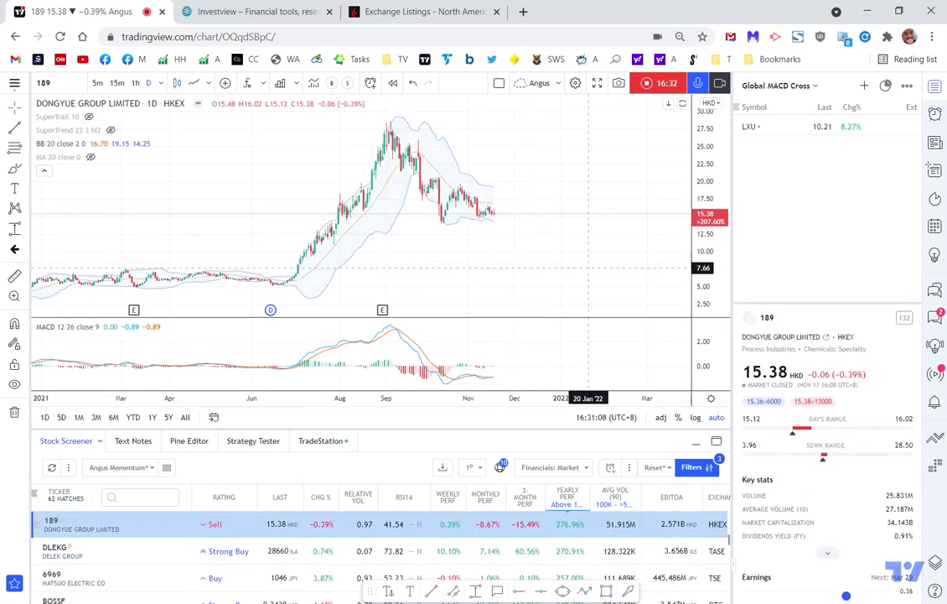
{"action": "scroll", "coordinate": [820, 499], "scroll_direction": "down", "scroll_amount": 5}
{"action": "scroll", "coordinate": [820, 499], "scroll_direction": "down", "scroll_amount": 1}
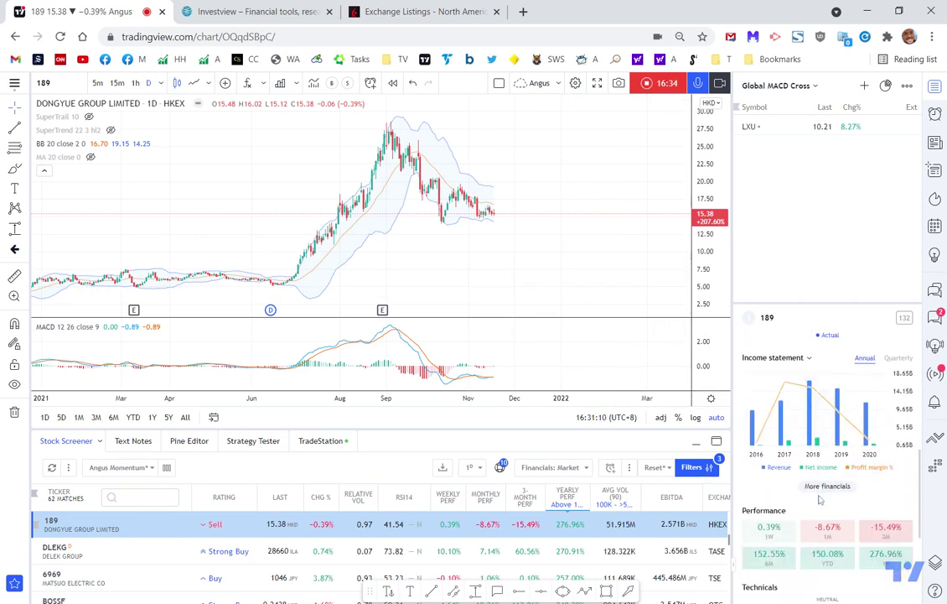
{"action": "scroll", "coordinate": [819, 410], "scroll_direction": "down", "scroll_amount": 3}
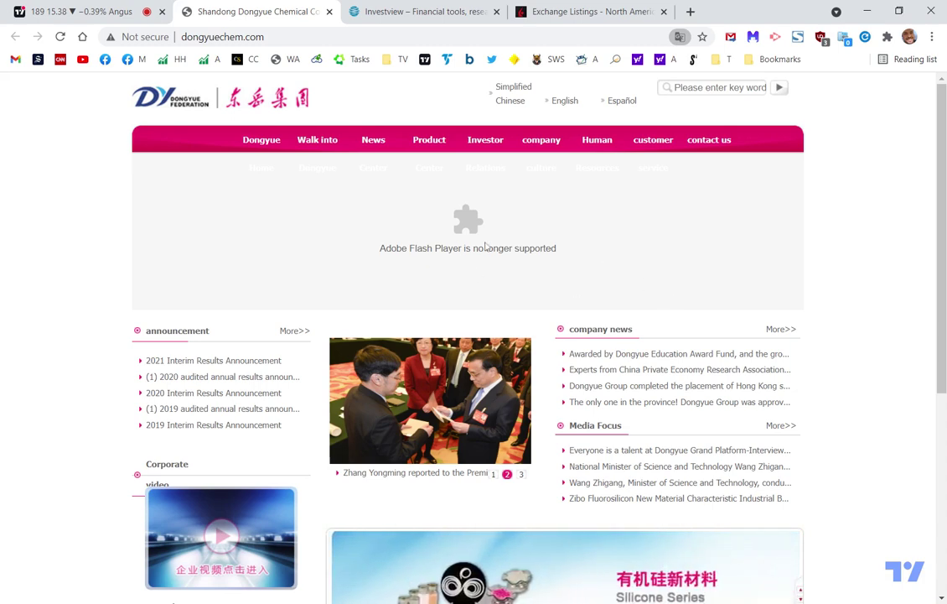
Browse the dongyuechem.com homepage, products and reports, then return to the TradingView chart
{"action": "scroll", "coordinate": [616, 258], "scroll_direction": "down", "scroll_amount": 4}
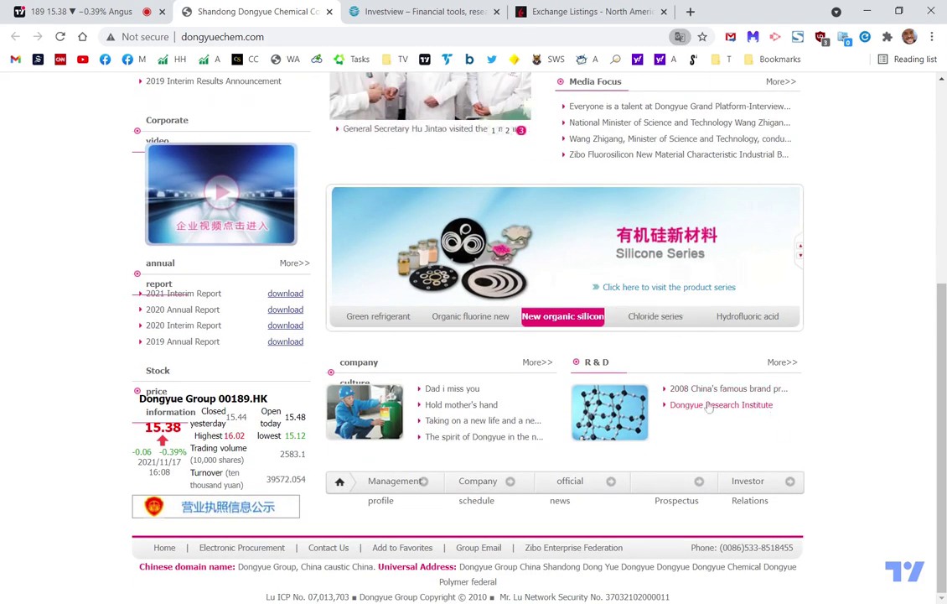
{"action": "scroll", "coordinate": [709, 406], "scroll_direction": "up", "scroll_amount": 3}
{"action": "scroll", "coordinate": [708, 406], "scroll_direction": "up", "scroll_amount": 1}
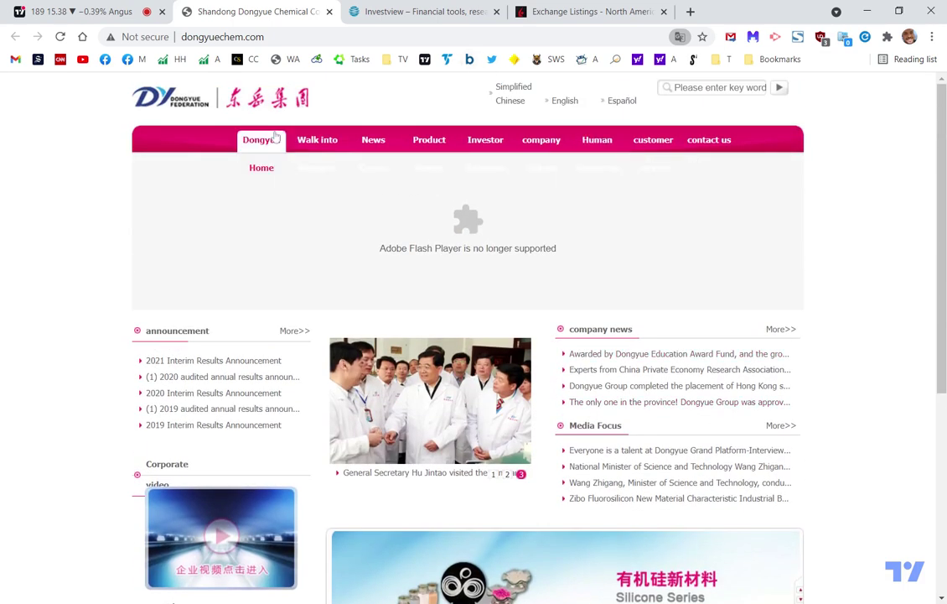
{"action": "mouse_move", "coordinate": [410, 143]}
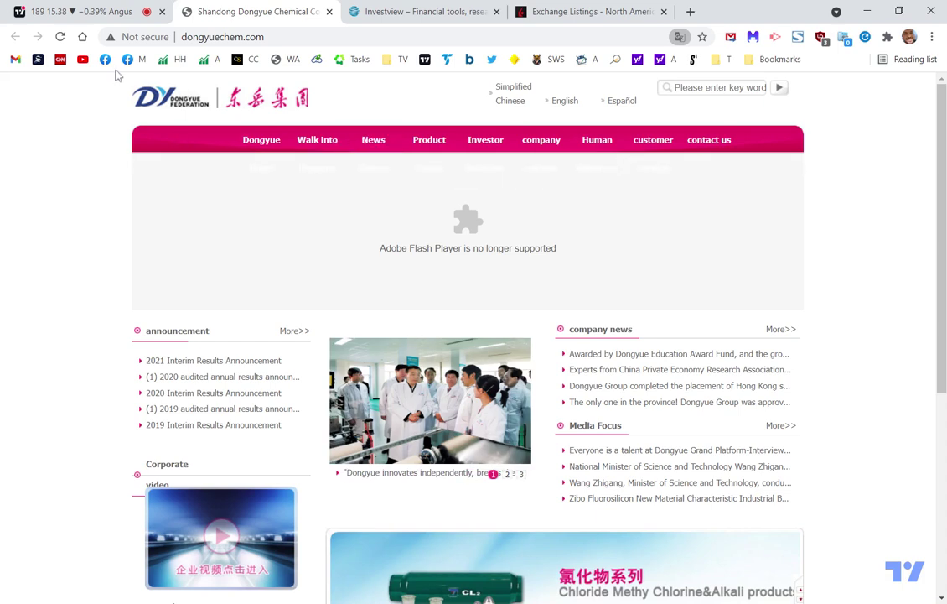
{"action": "left_click", "coordinate": [82, 12]}
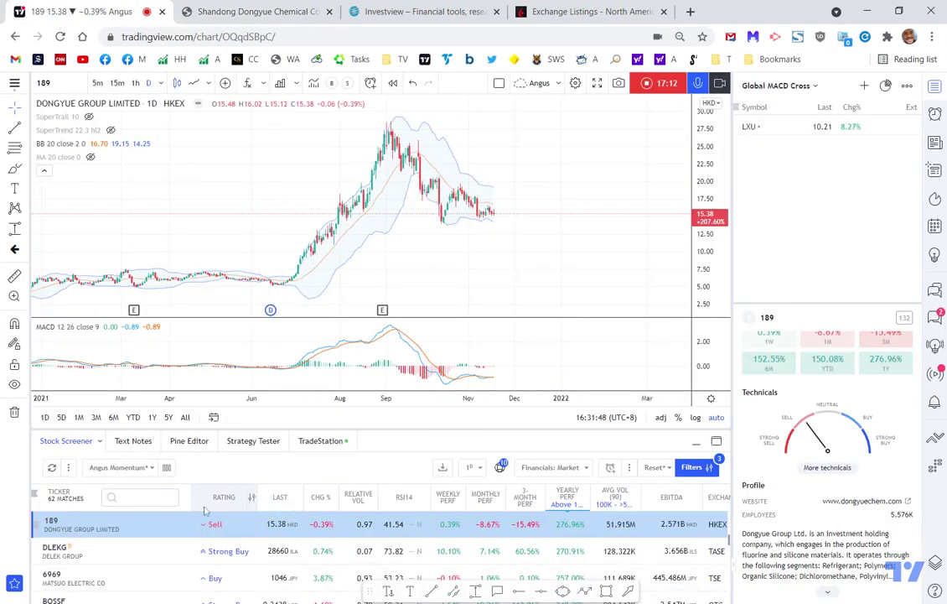
Step through screener matches Foresight Group (FSG), Jindalee Resources (JRL), DIVI.B and ACME Electronics (8121)
{"action": "scroll", "coordinate": [169, 537], "scroll_direction": "down", "scroll_amount": 1}
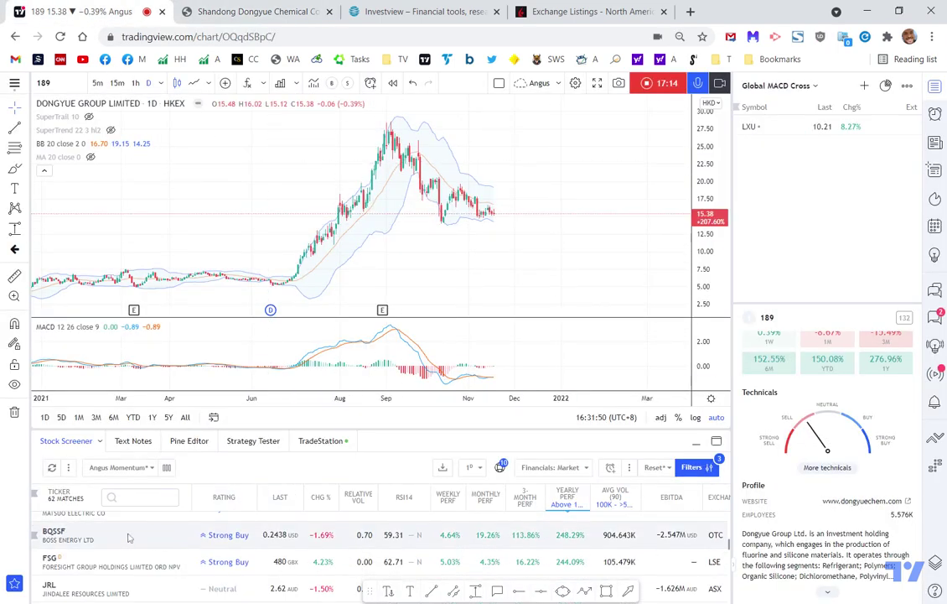
{"action": "left_click", "coordinate": [84, 560]}
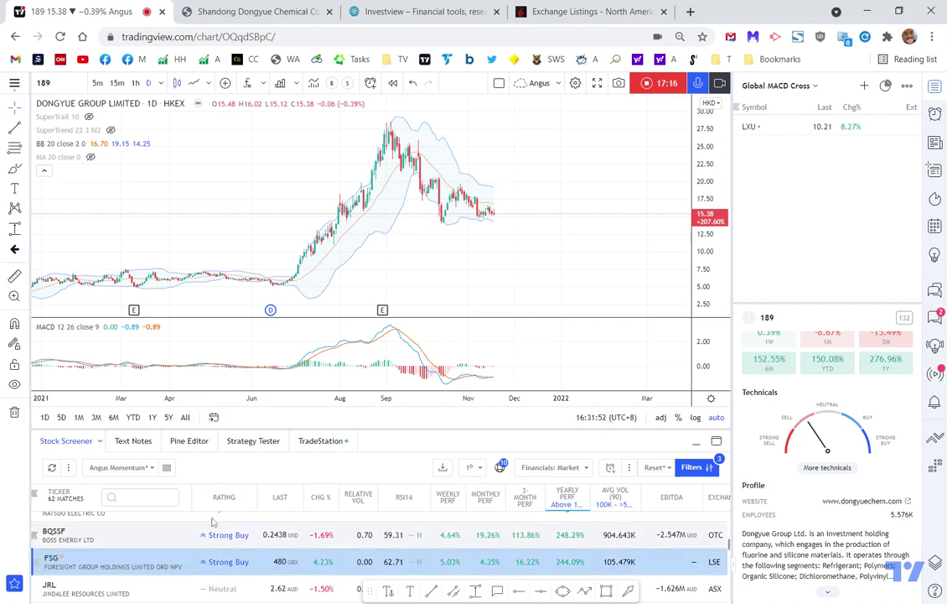
{"action": "scroll", "coordinate": [571, 225], "scroll_direction": "down", "scroll_amount": 2}
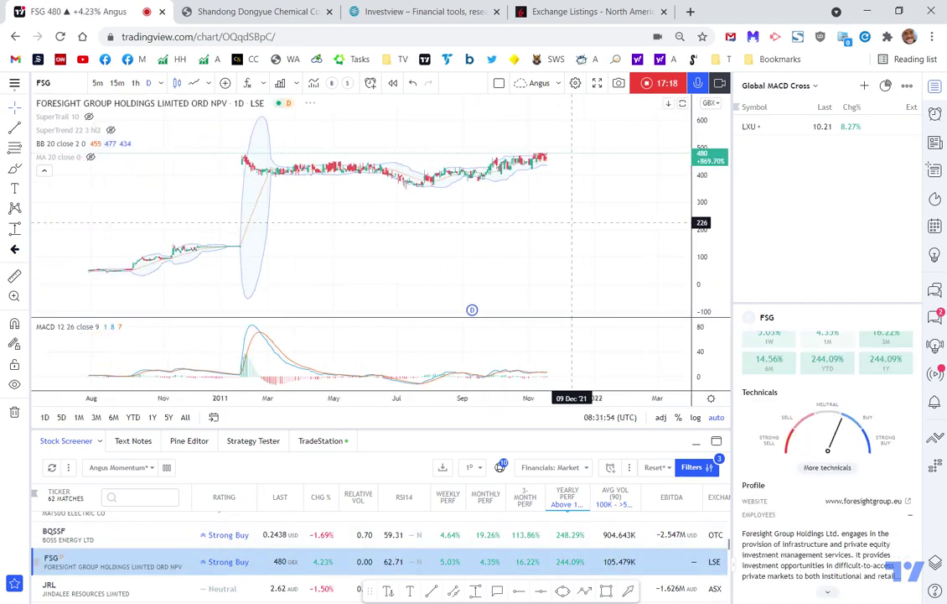
{"action": "left_click", "coordinate": [127, 589]}
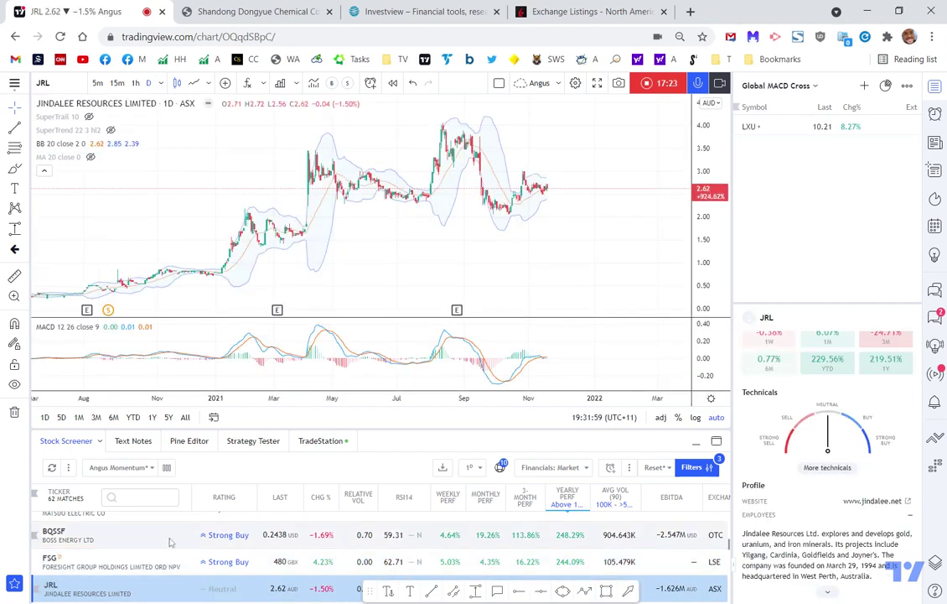
{"action": "scroll", "coordinate": [155, 548], "scroll_direction": "down", "scroll_amount": 1}
{"action": "left_click", "coordinate": [124, 550]}
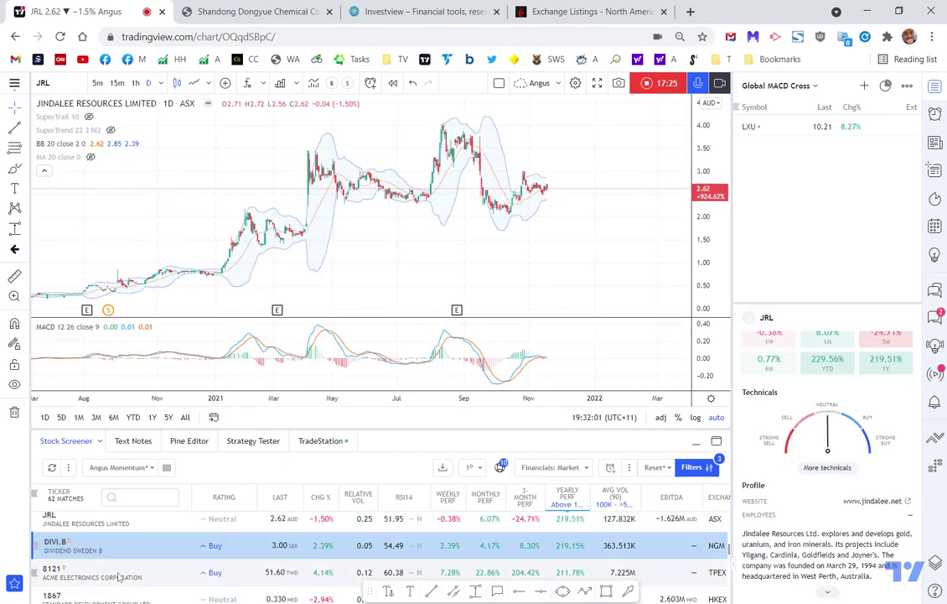
{"action": "left_click", "coordinate": [120, 573]}
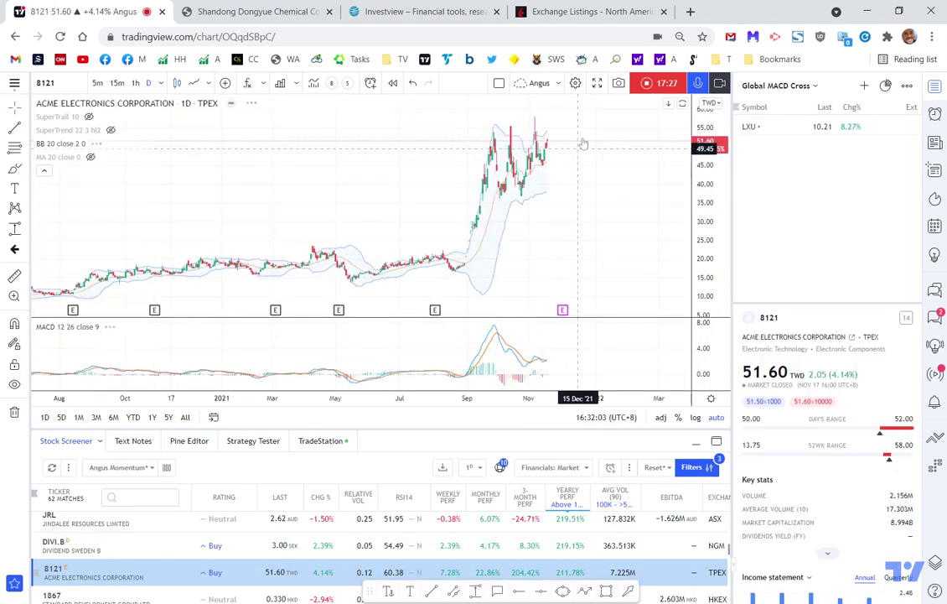
Pan the 8121 chart to start around December 2020, then load 1867, CANA and BCYC
{"action": "scroll", "coordinate": [470, 235], "scroll_direction": "up", "scroll_amount": 4}
{"action": "left_click_drag", "start_coordinate": [428, 242], "coordinate": [660, 252]}
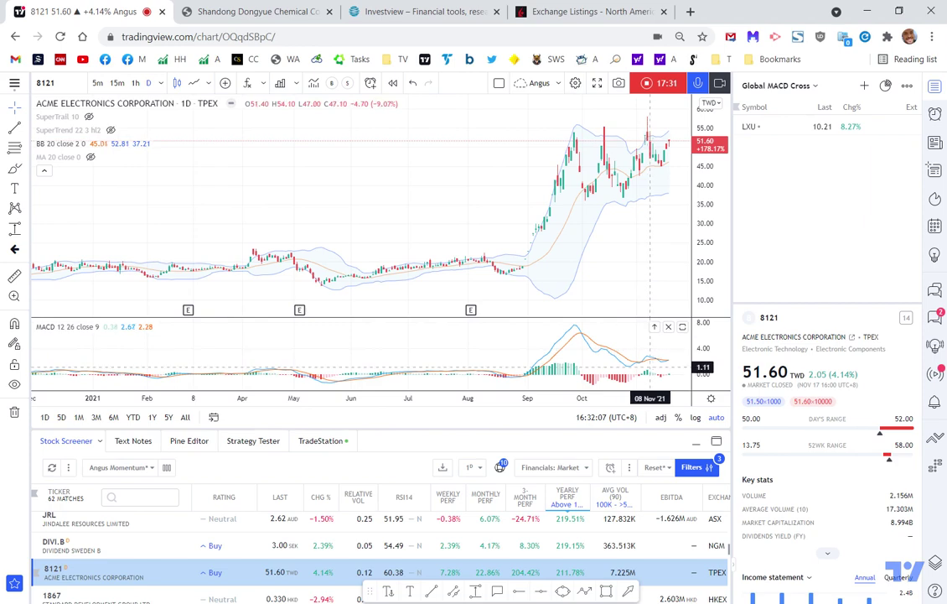
{"action": "scroll", "coordinate": [151, 533], "scroll_direction": "down", "scroll_amount": 2}
{"action": "left_click", "coordinate": [138, 531]}
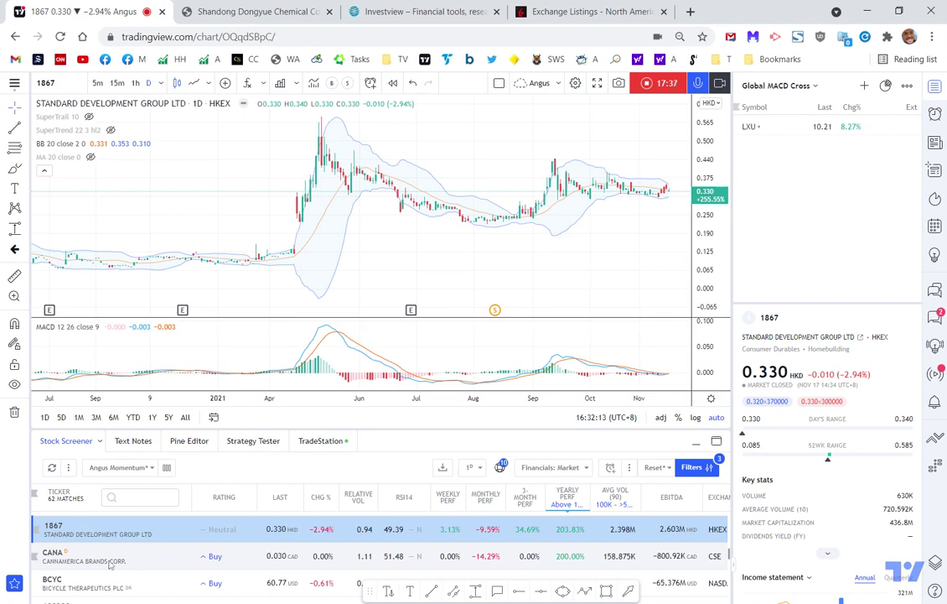
{"action": "left_click", "coordinate": [109, 563]}
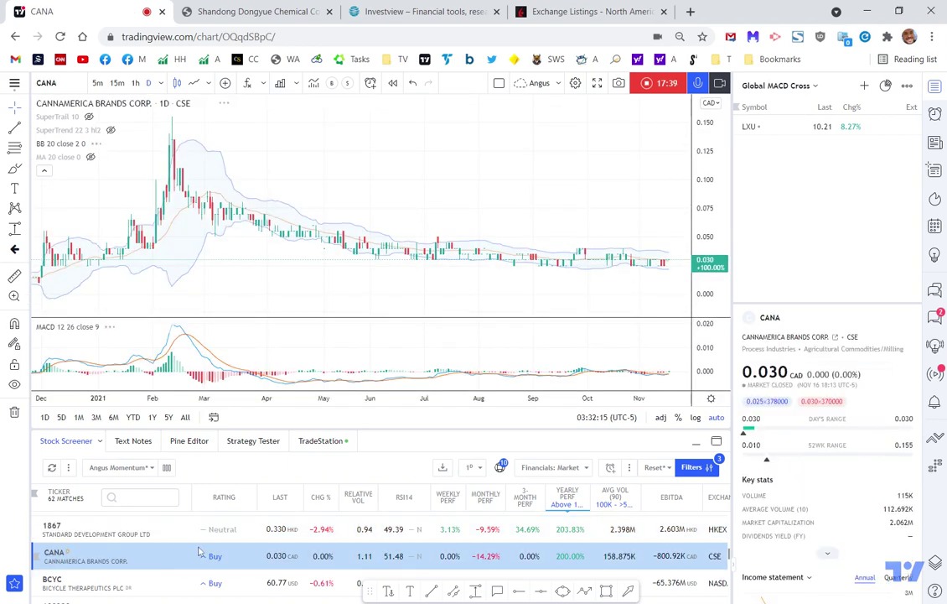
{"action": "left_click", "coordinate": [199, 582]}
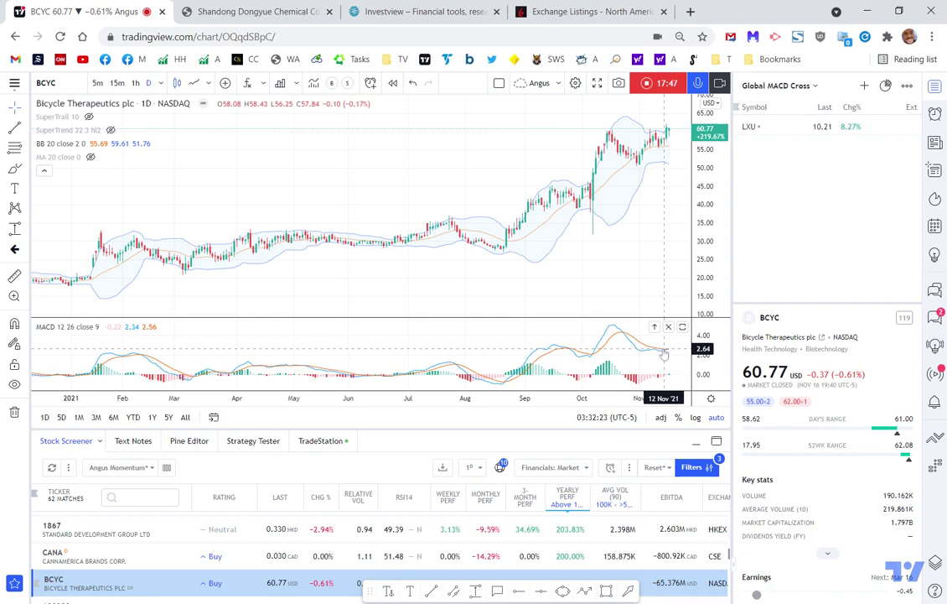
Zoom the BCYC chart and review its earnings, income statement, performance and technicals
{"action": "scroll", "coordinate": [656, 358], "scroll_direction": "up", "scroll_amount": 2}
{"action": "scroll", "coordinate": [656, 358], "scroll_direction": "up", "scroll_amount": 5}
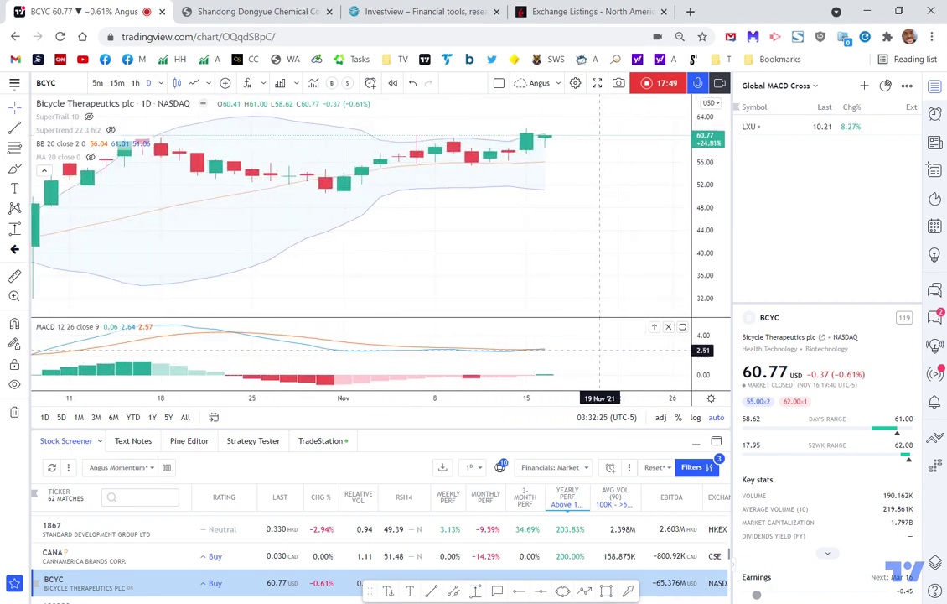
{"action": "scroll", "coordinate": [472, 345], "scroll_direction": "down", "scroll_amount": 6}
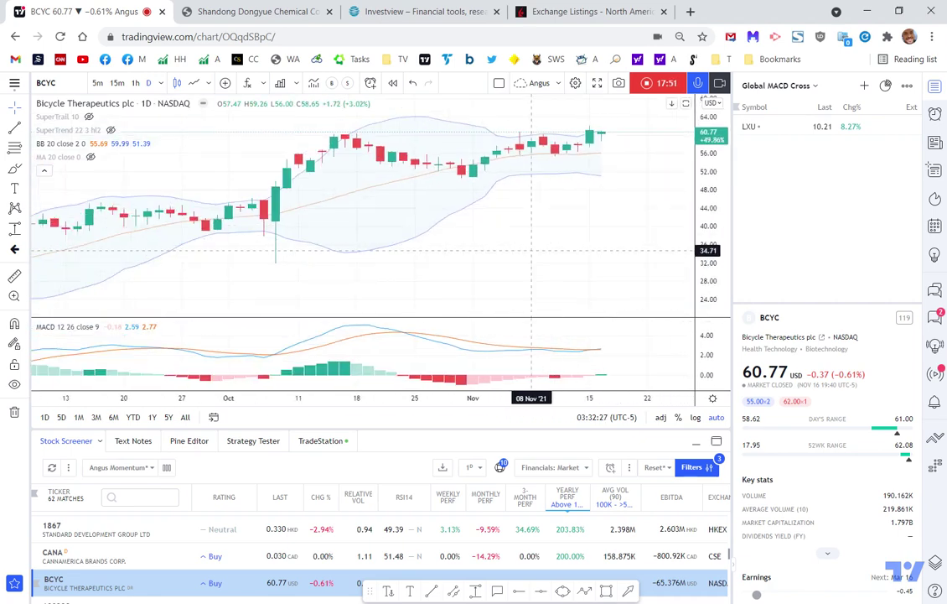
{"action": "scroll", "coordinate": [831, 449], "scroll_direction": "down", "scroll_amount": 5}
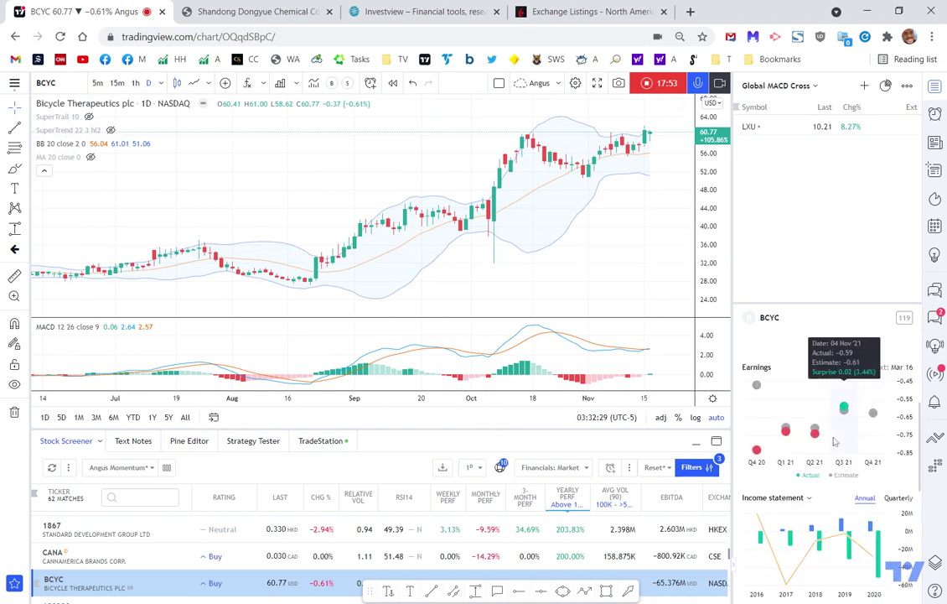
{"action": "mouse_move", "coordinate": [869, 397]}
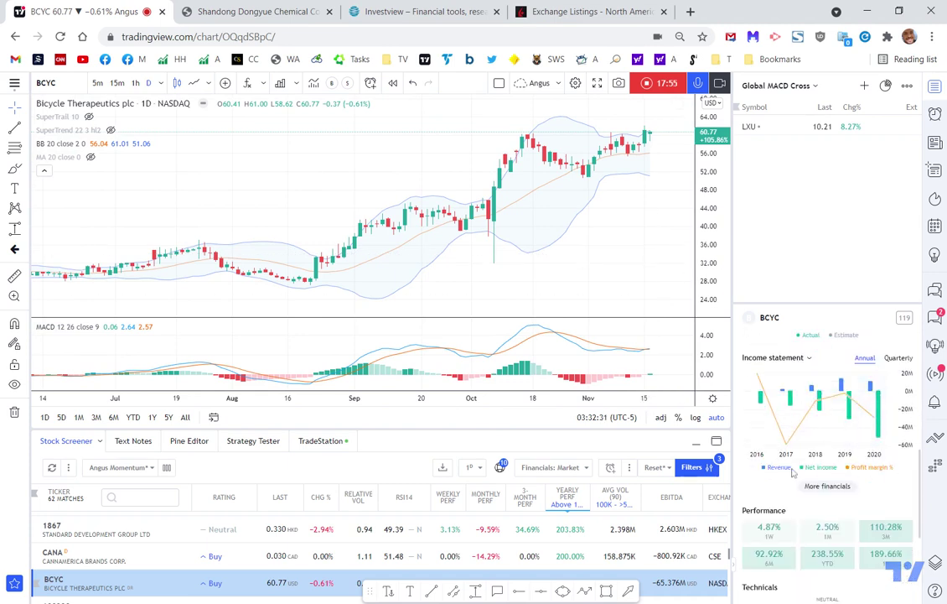
{"action": "scroll", "coordinate": [796, 469], "scroll_direction": "down", "scroll_amount": 1}
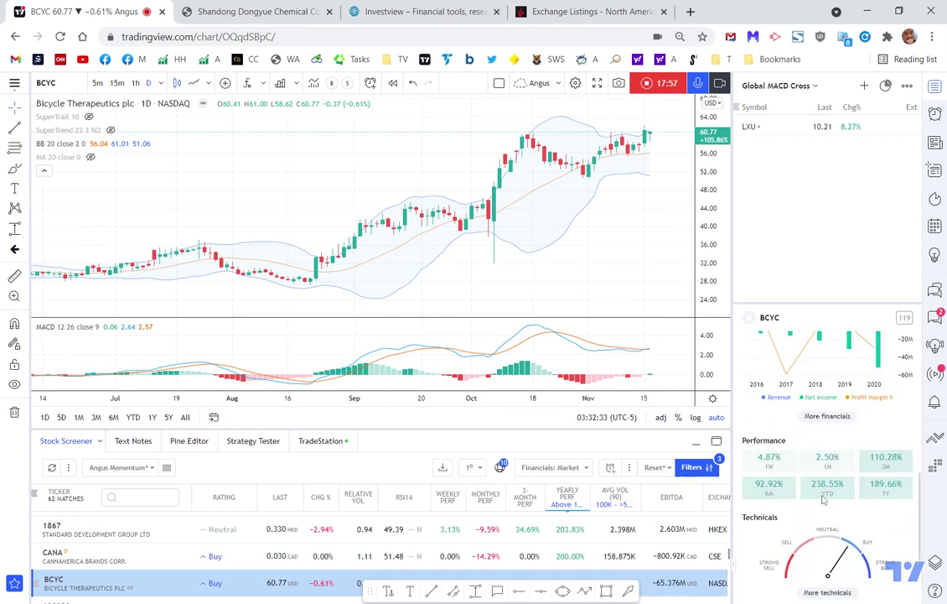
{"action": "scroll", "coordinate": [823, 501], "scroll_direction": "down", "scroll_amount": 2}
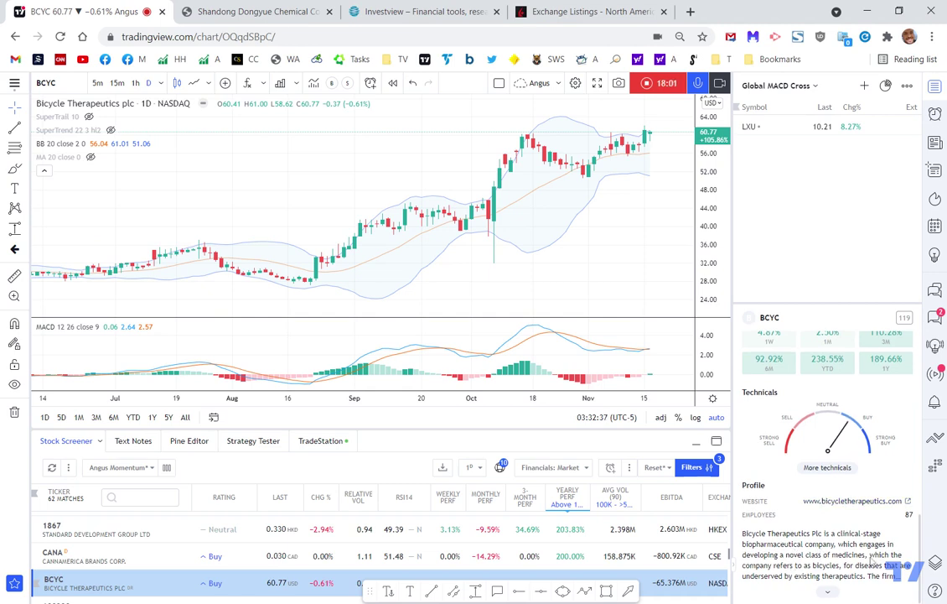
Expand BCYC's full company description, then load 600338 Tibet Summit Resources from the screener
{"action": "left_click", "coordinate": [829, 591]}
{"action": "scroll", "coordinate": [853, 568], "scroll_direction": "down", "scroll_amount": 1}
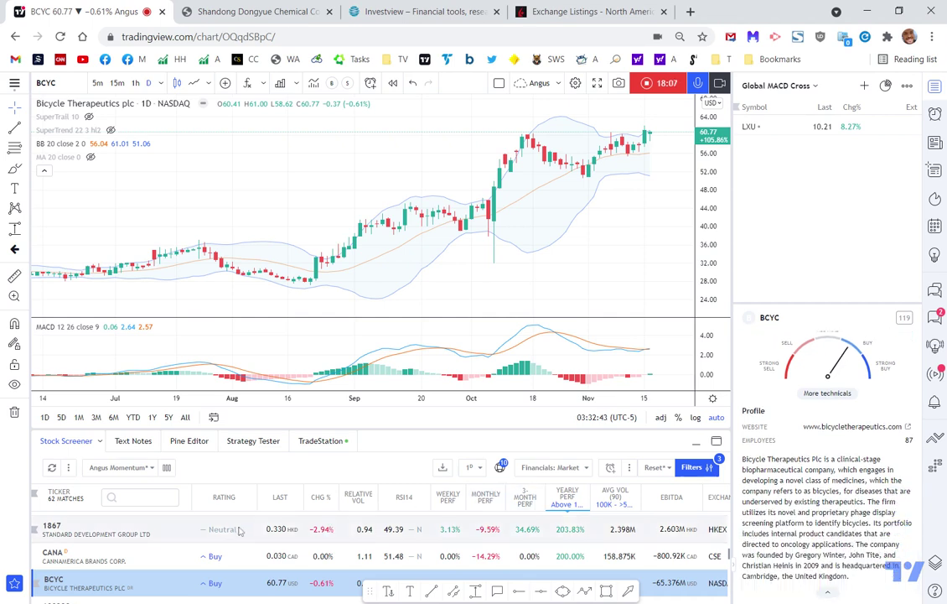
{"action": "scroll", "coordinate": [120, 546], "scroll_direction": "down", "scroll_amount": 2}
{"action": "left_click", "coordinate": [115, 546]}
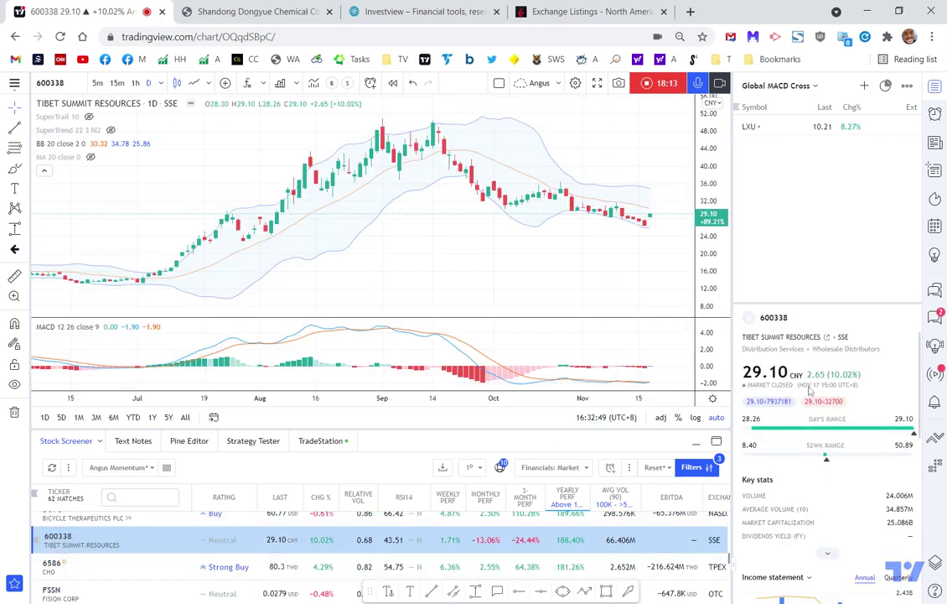
Review Tibet Summit's technicals and profile, then load Aussie Broadband (ABB) from the screener
{"action": "scroll", "coordinate": [807, 513], "scroll_direction": "down", "scroll_amount": 3}
{"action": "scroll", "coordinate": [807, 513], "scroll_direction": "down", "scroll_amount": 3}
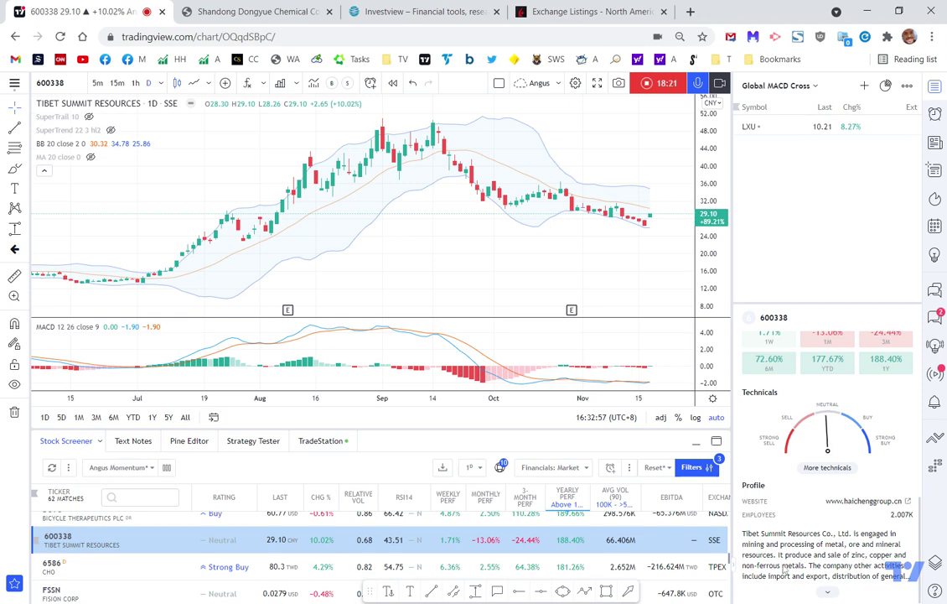
{"action": "scroll", "coordinate": [97, 549], "scroll_direction": "down", "scroll_amount": 2}
{"action": "left_click", "coordinate": [96, 553]}
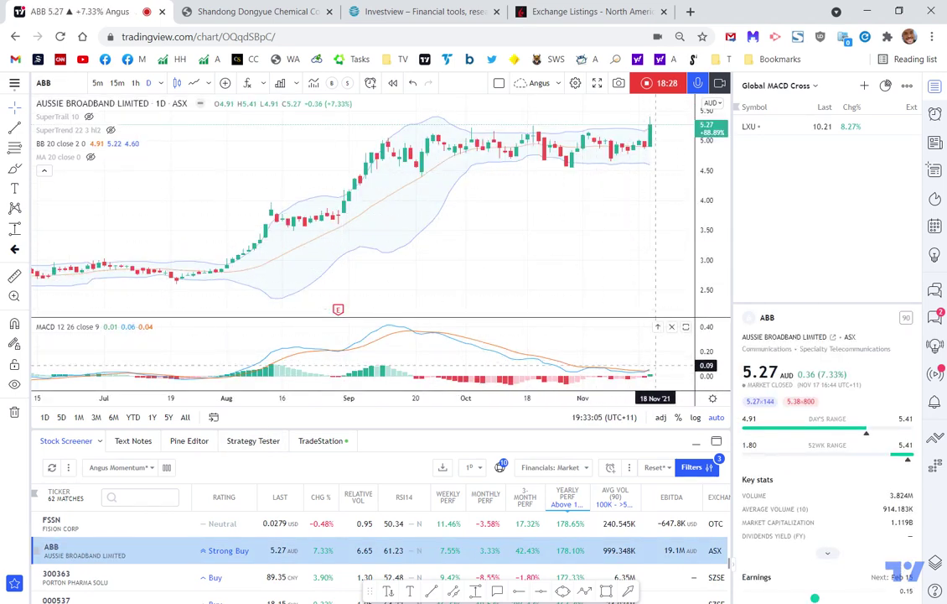
Frame ABB from June to December, add a dashed horizontal resistance ray at 5.07, and show ABB news
{"action": "scroll", "coordinate": [654, 337], "scroll_direction": "up", "scroll_amount": 3}
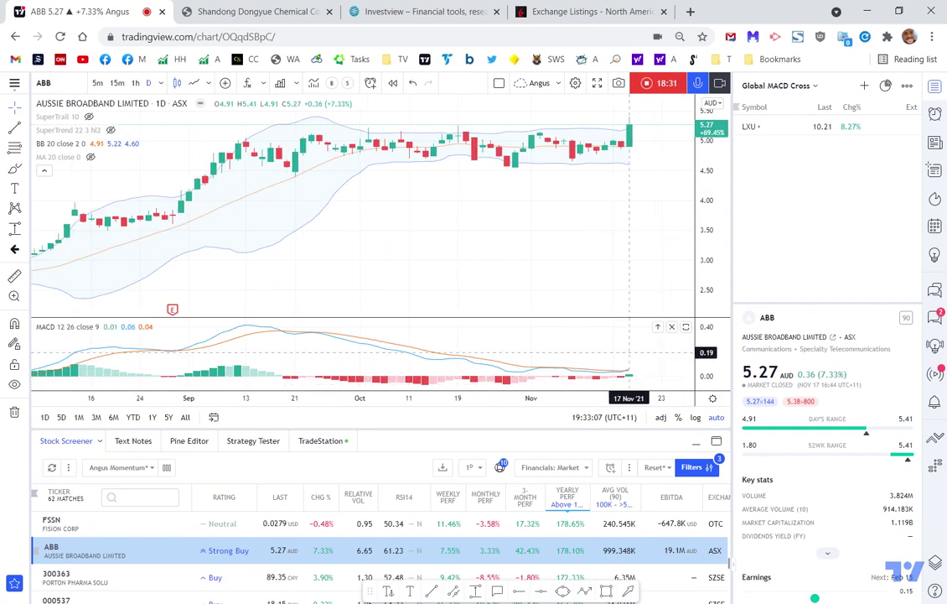
{"action": "scroll", "coordinate": [613, 226], "scroll_direction": "down", "scroll_amount": 3}
{"action": "left_click_drag", "start_coordinate": [613, 225], "coordinate": [561, 209]}
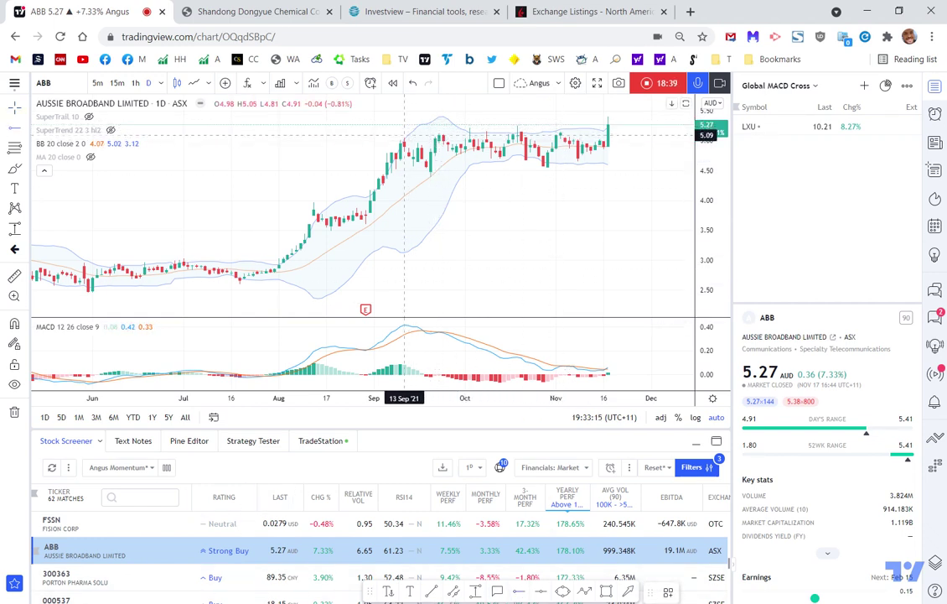
{"action": "left_click", "coordinate": [402, 137]}
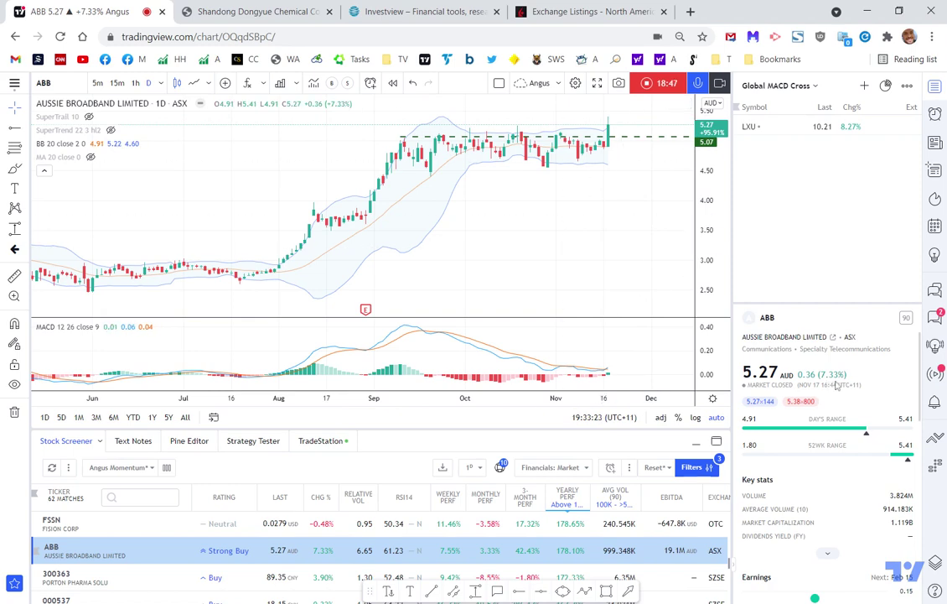
{"action": "left_click", "coordinate": [935, 143]}
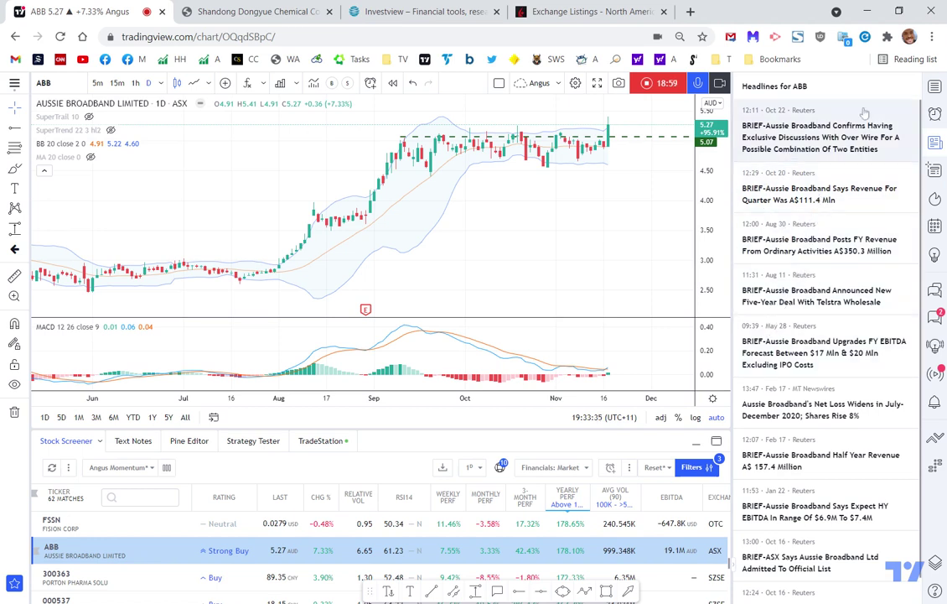
Load North American Nickel (NAN), read its headlines, then return to the watchlist and zoom the chart
{"action": "scroll", "coordinate": [130, 569], "scroll_direction": "down", "scroll_amount": 3}
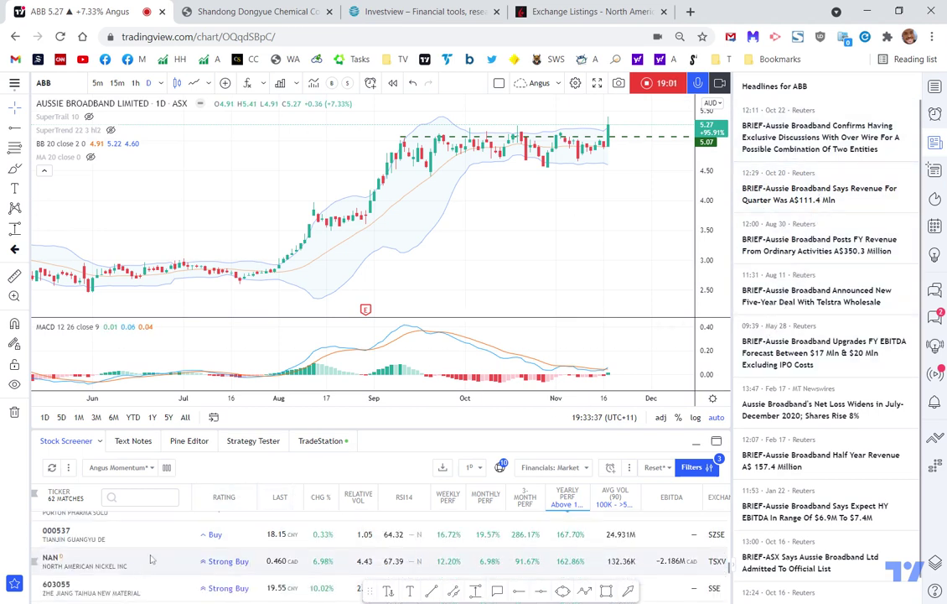
{"action": "left_click", "coordinate": [115, 567]}
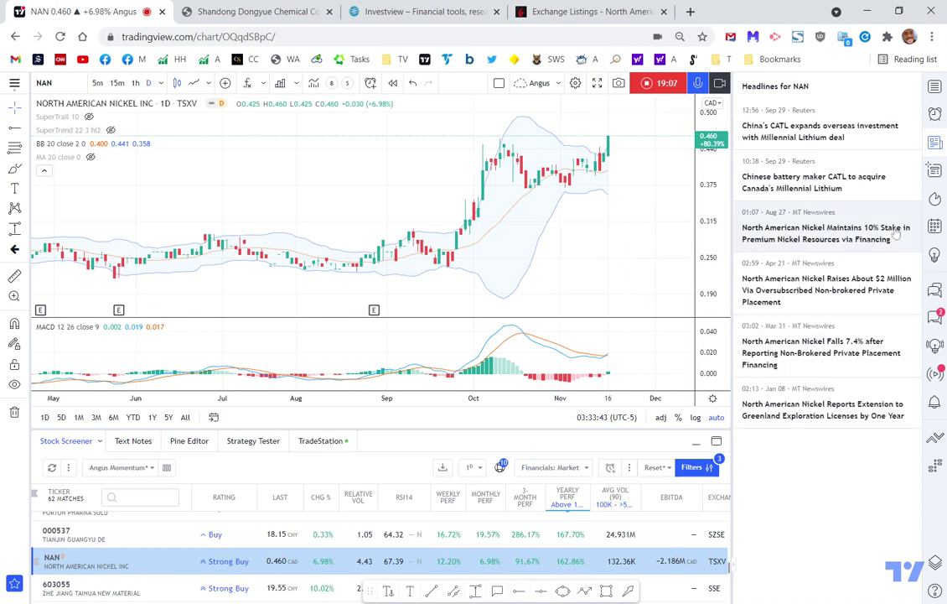
{"action": "left_click", "coordinate": [936, 89]}
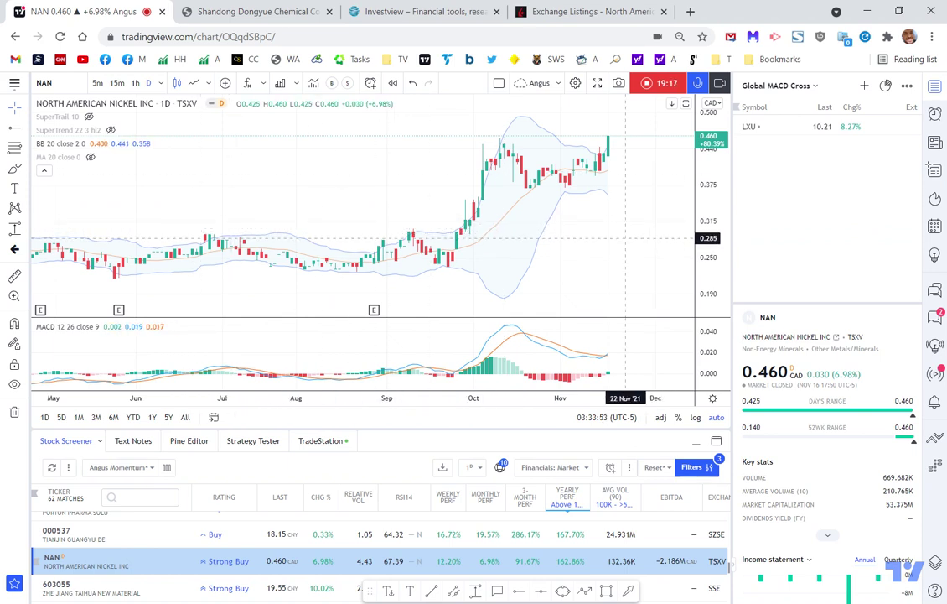
{"action": "scroll", "coordinate": [595, 256], "scroll_direction": "up", "scroll_amount": 2}
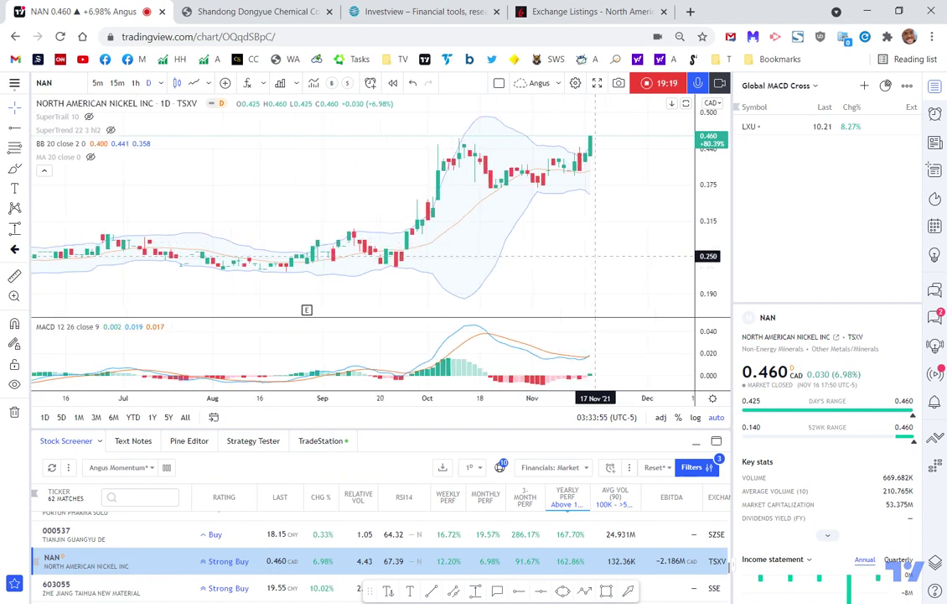
{"action": "scroll", "coordinate": [595, 254], "scroll_direction": "up", "scroll_amount": 1}
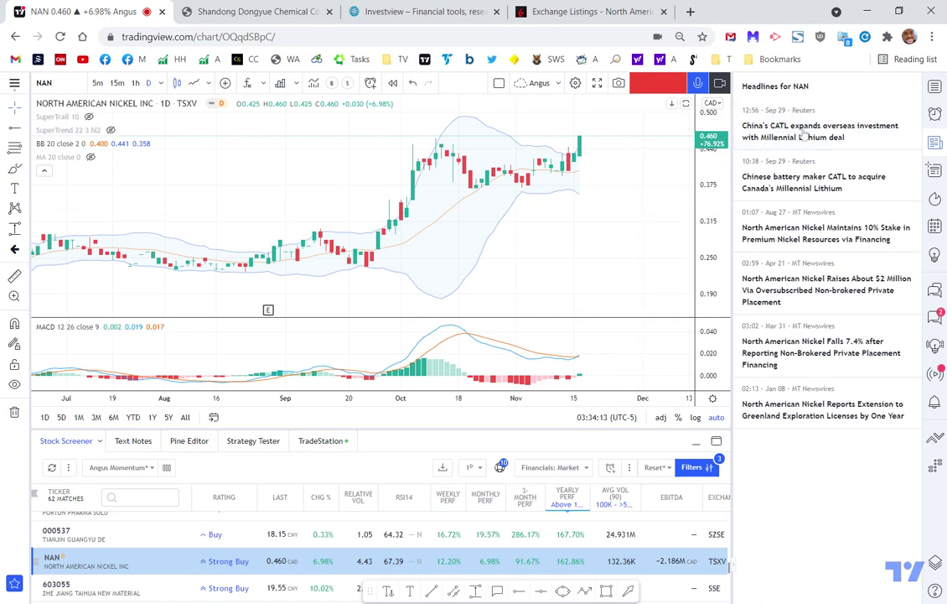
Chart LSB Industries (LXU) from the watchlist, dismissing Symbol Search and the screener's markets list unchanged
{"action": "left_click", "coordinate": [935, 87]}
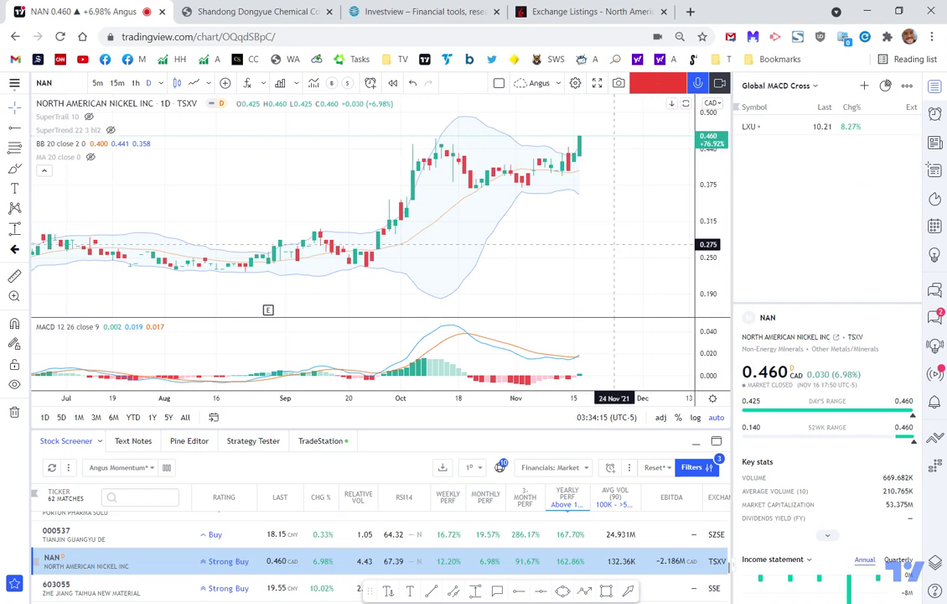
{"action": "left_click", "coordinate": [750, 126]}
{"action": "type", "text": "W"}
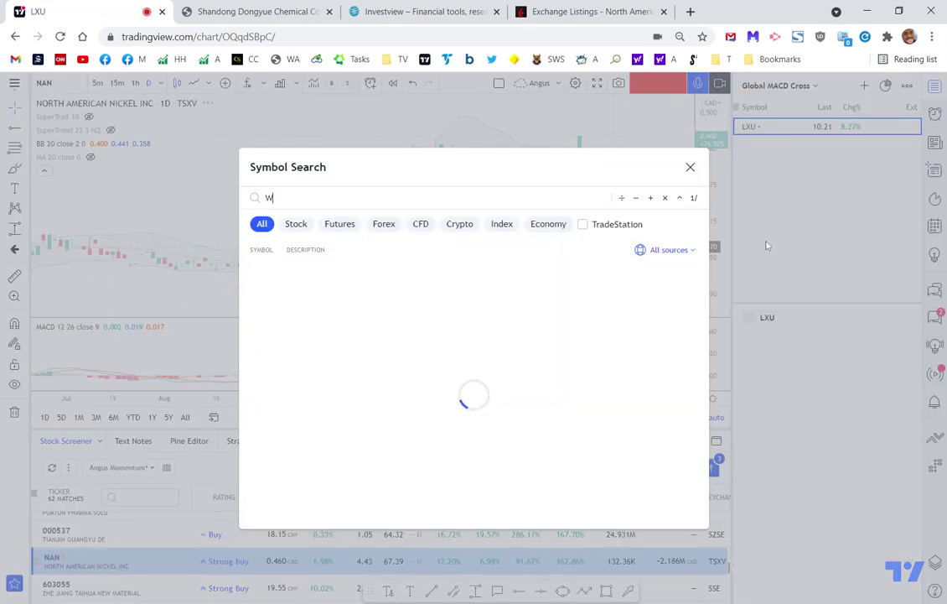
{"action": "left_click", "coordinate": [691, 167]}
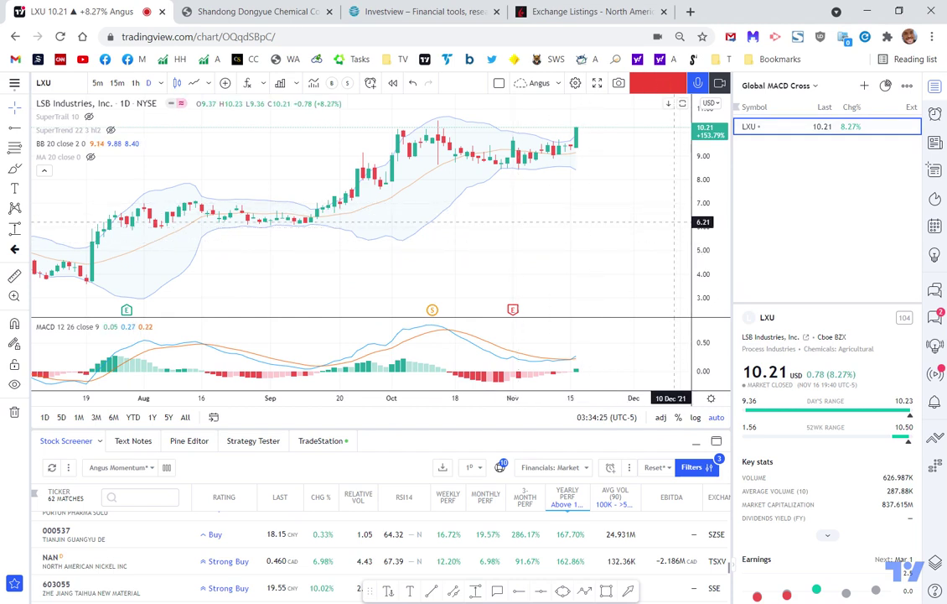
{"action": "left_click", "coordinate": [501, 471]}
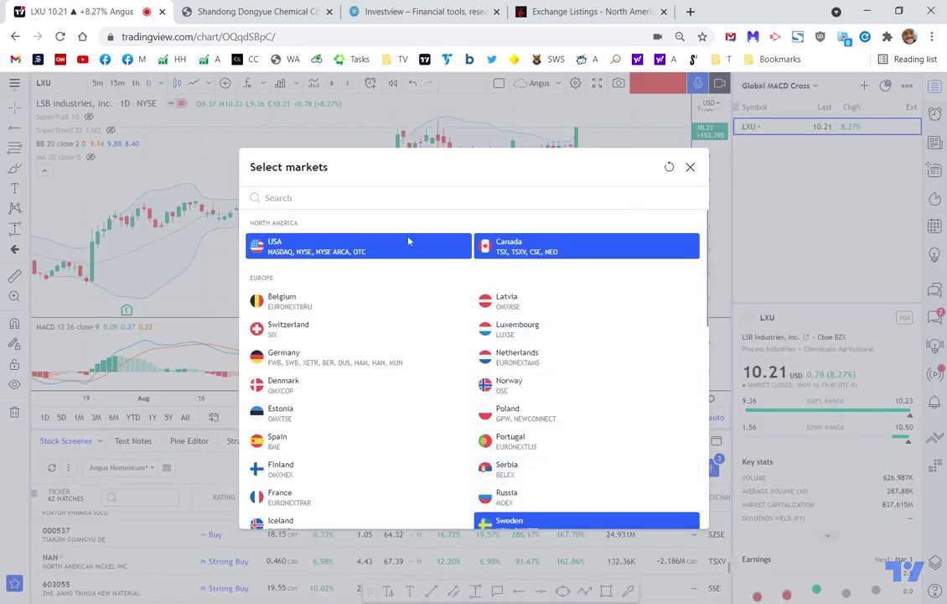
{"action": "left_click", "coordinate": [690, 169]}
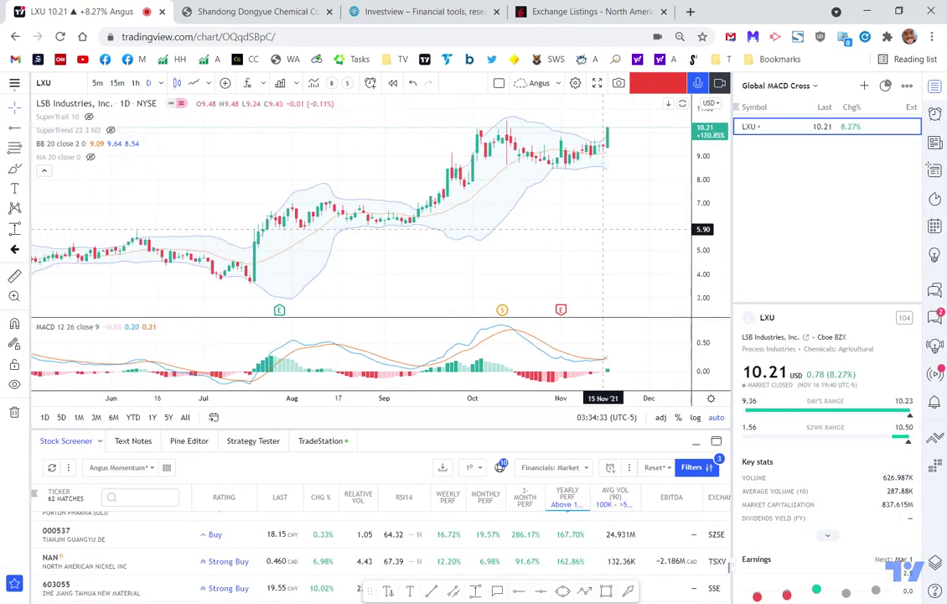